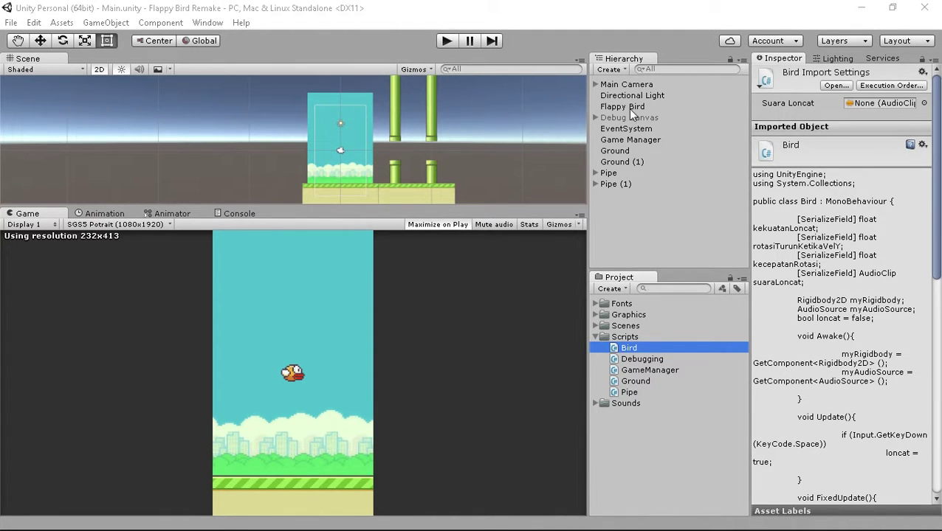
# - Select the Flappy Bird object and switch to the Animation window, which offers to create a clip
pyautogui.click(625, 108)
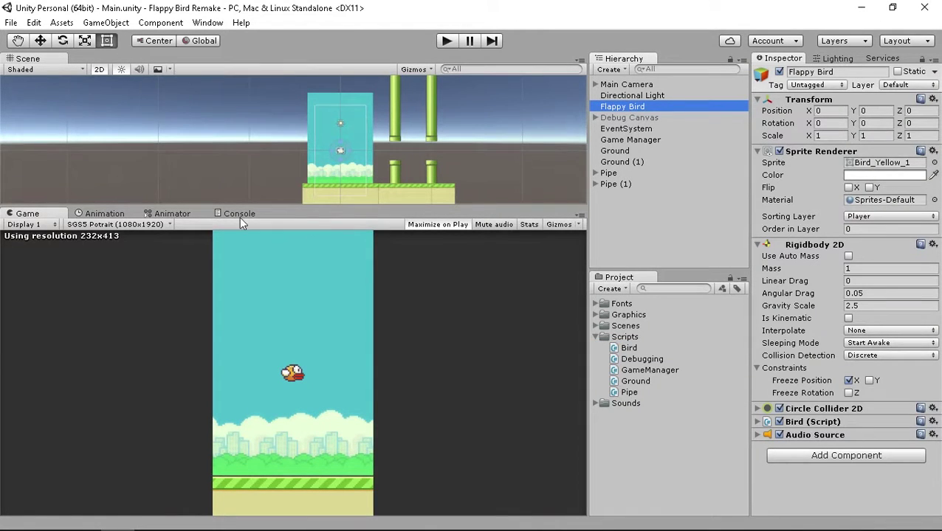
pyautogui.click(124, 214)
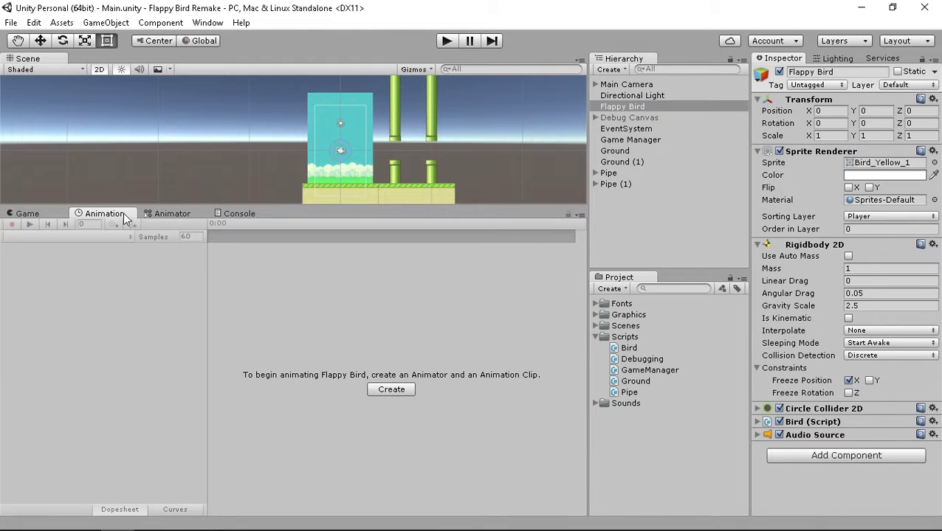
pyautogui.click(207, 23)
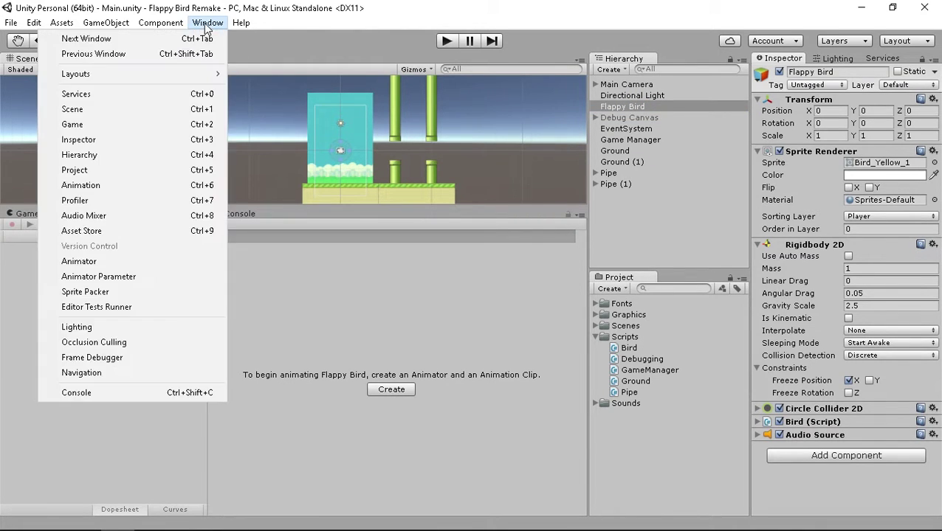
pyautogui.moveTo(160, 23)
pyautogui.moveTo(207, 23)
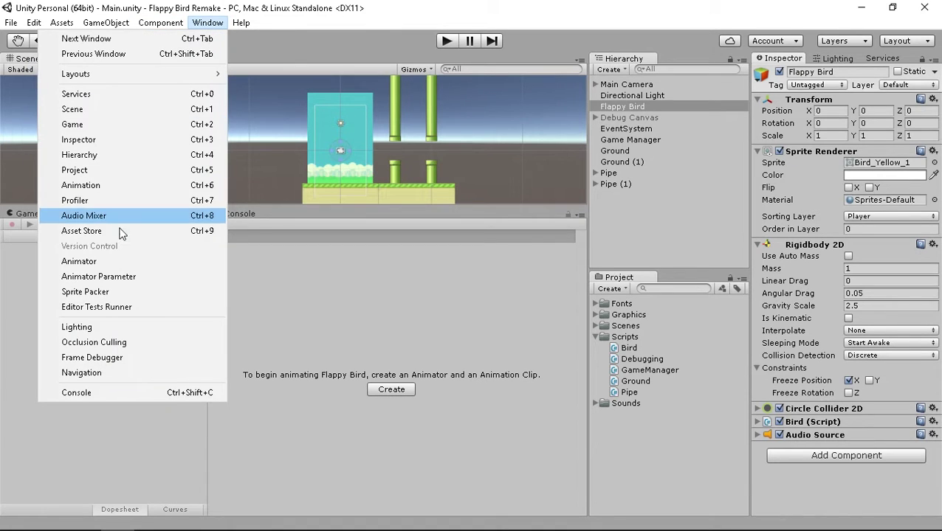
pyautogui.click(544, 6)
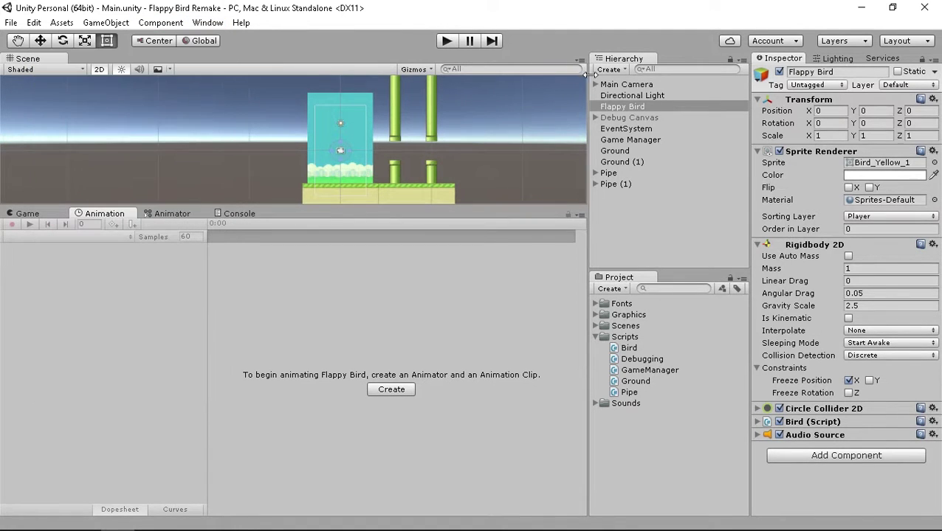
pyautogui.click(611, 107)
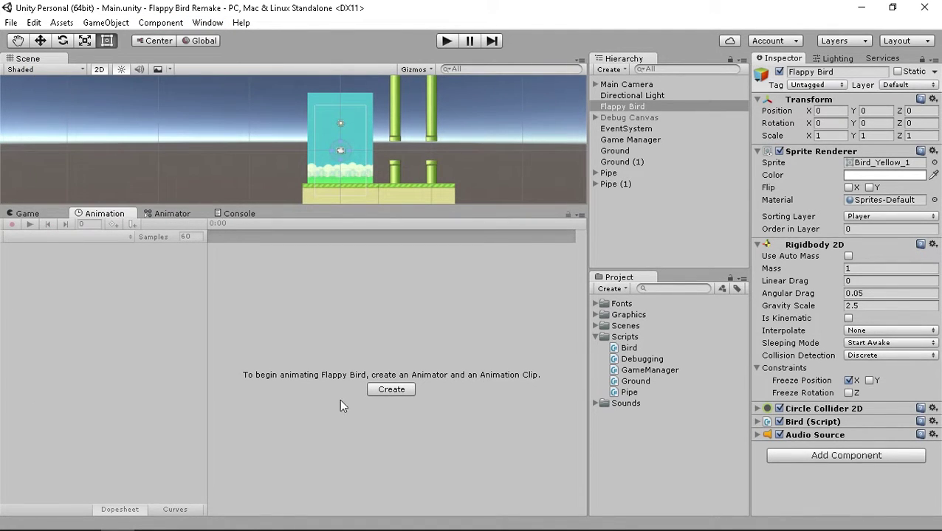
# - Start a new clip and create an Anims folder inside Assets to save it in
pyautogui.click(392, 392)
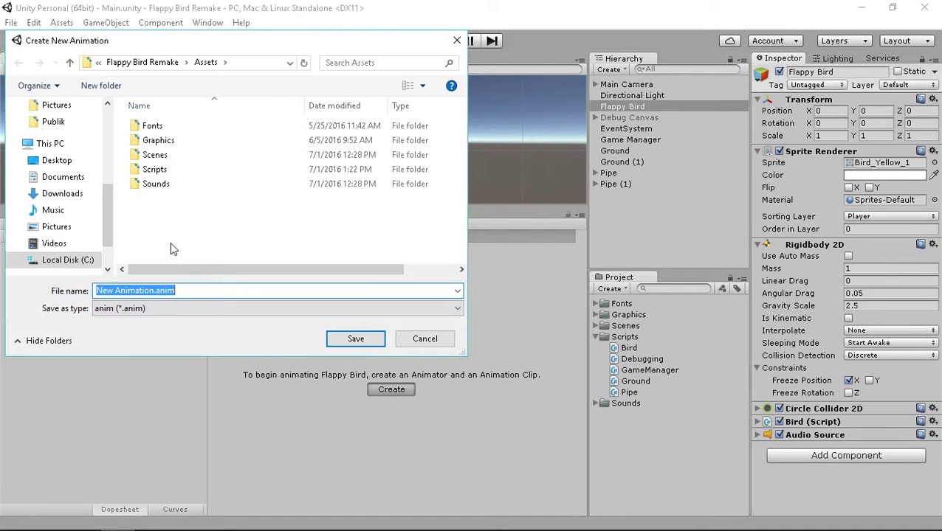
pyautogui.click(116, 89)
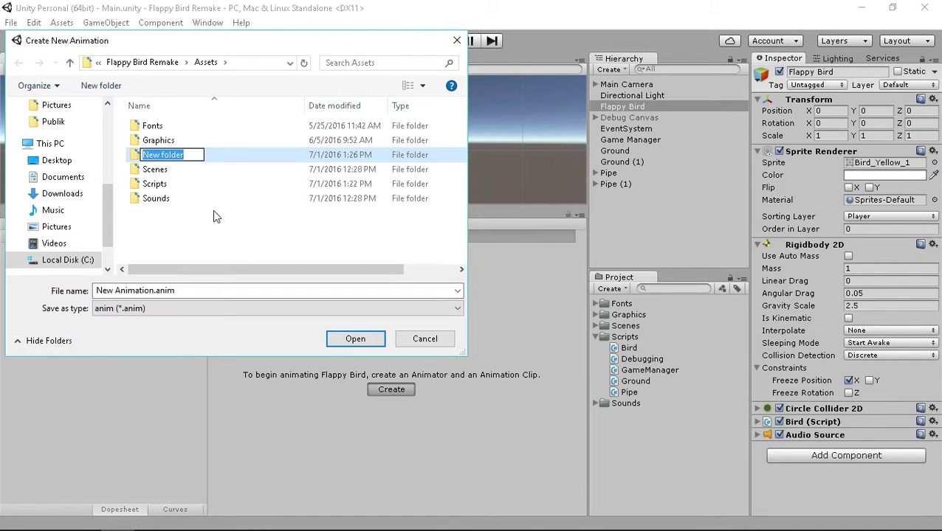
pyautogui.write('Anims')
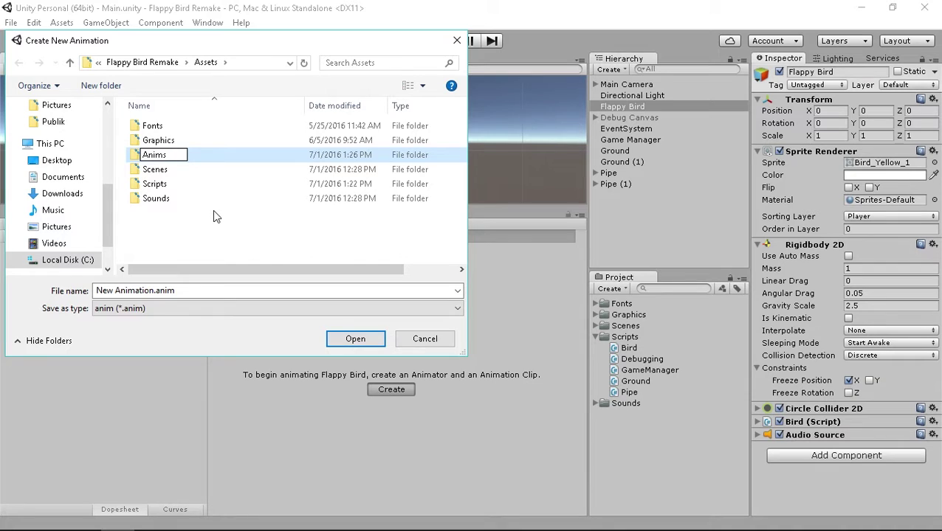
pyautogui.press('Return')
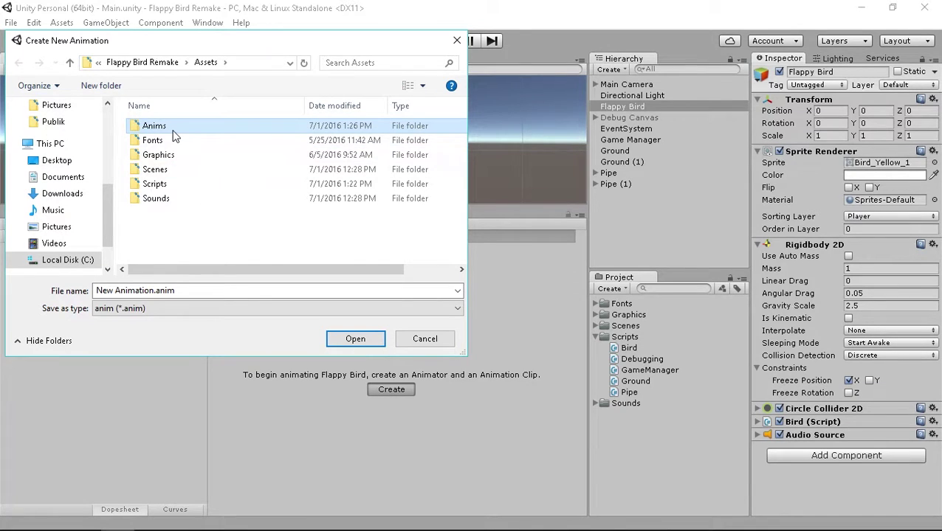
pyautogui.doubleClick(173, 130)
# - Name the clip Idle and save it into the Anims folder
pyautogui.moveTo(199, 290); pyautogui.dragTo(116, 290)
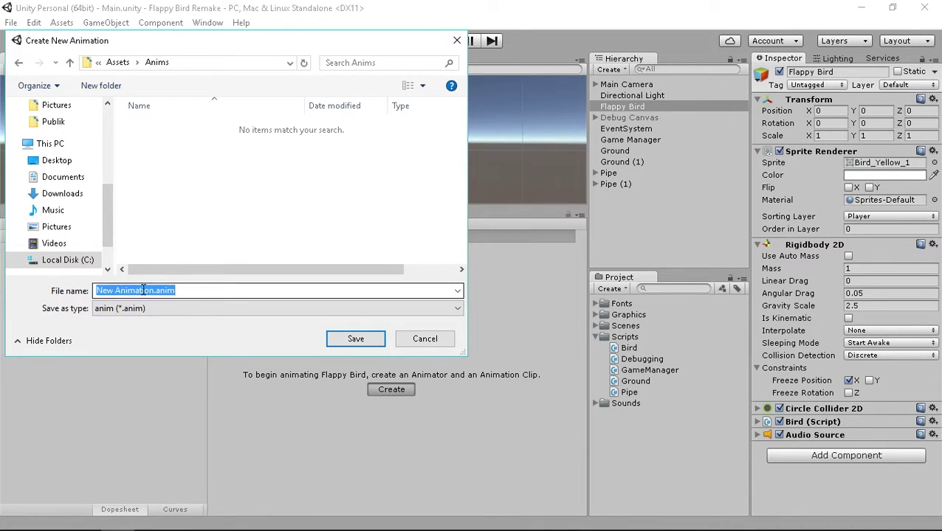
pyautogui.click(200, 290)
pyautogui.press('Left')
pyautogui.press('Left')
pyautogui.press('Left')
pyautogui.press('Left')
pyautogui.hotkey('shift', 'Home')
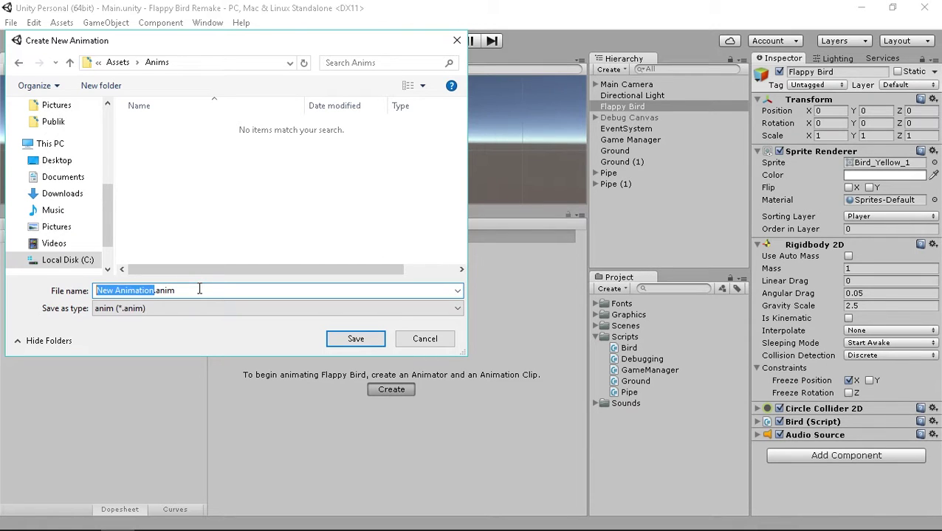
pyautogui.write('Fly')
pyautogui.press('Return')
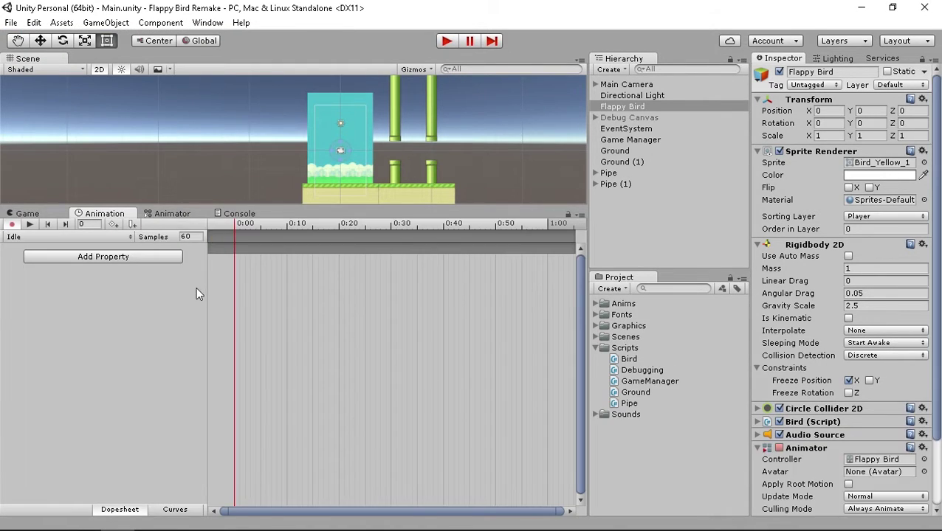
# - Add the Bird_Yellow_1 sprite from the Flappy Bird atlas as the Idle clip's keyframe at 0:00
pyautogui.click(594, 348)
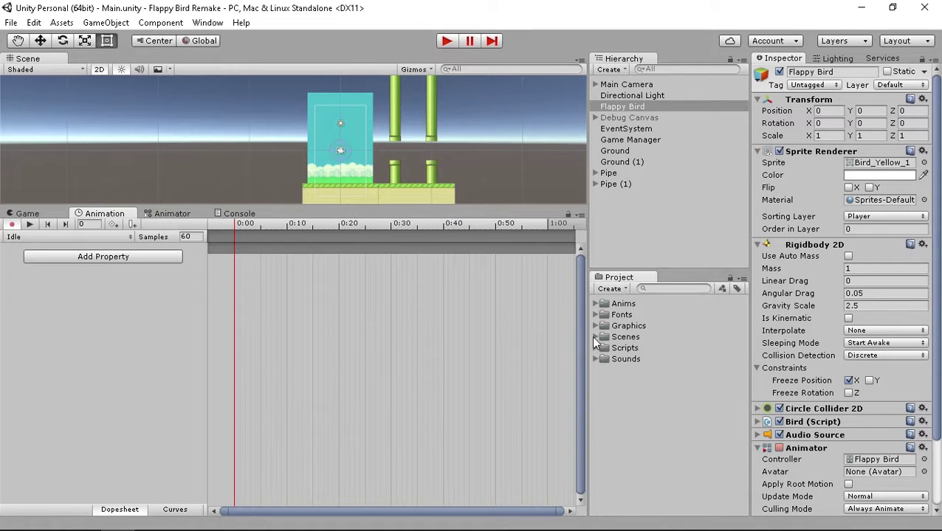
pyautogui.click(596, 325)
pyautogui.click(606, 336)
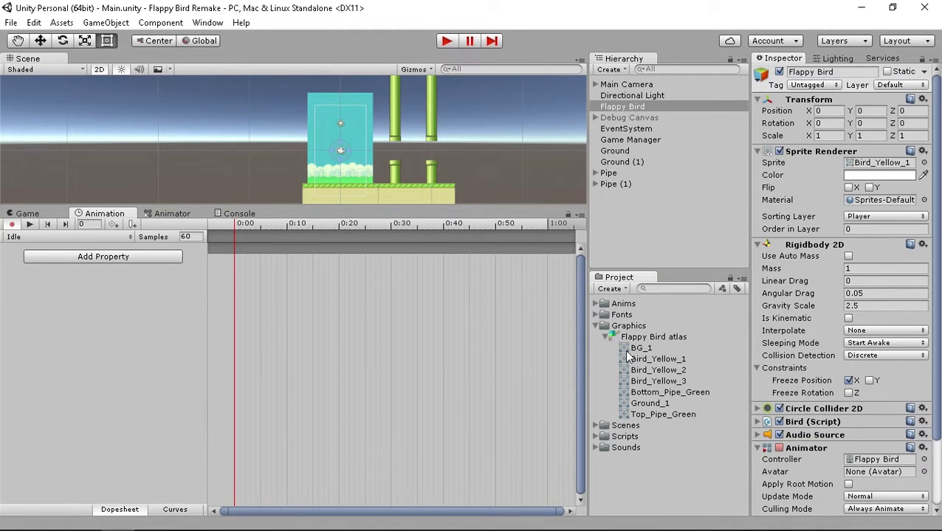
pyautogui.click(641, 359)
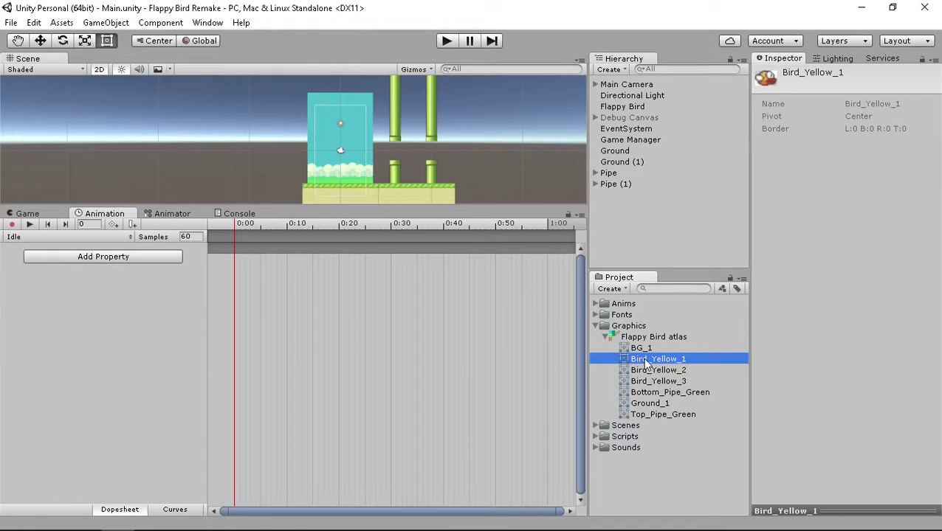
pyautogui.moveTo(642, 363); pyautogui.dragTo(249, 267)
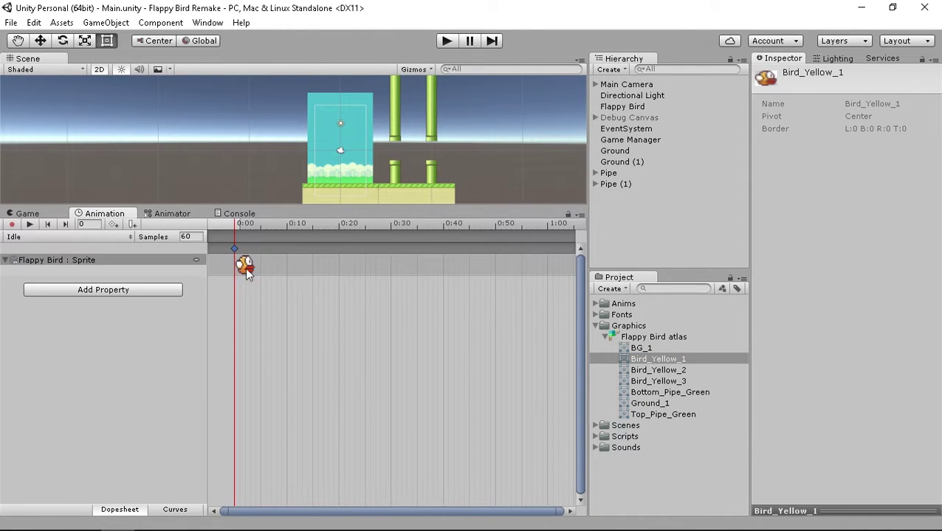
# - Turn off 3D Icons in the Gizmos options to hide the speaker gizmo over the bird
pyautogui.scroll(10, 348, 146)
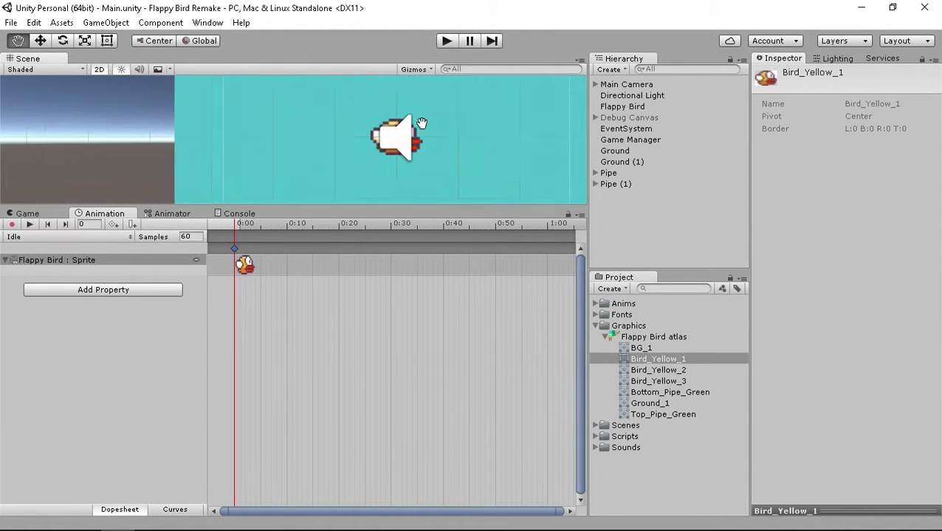
pyautogui.click(426, 70)
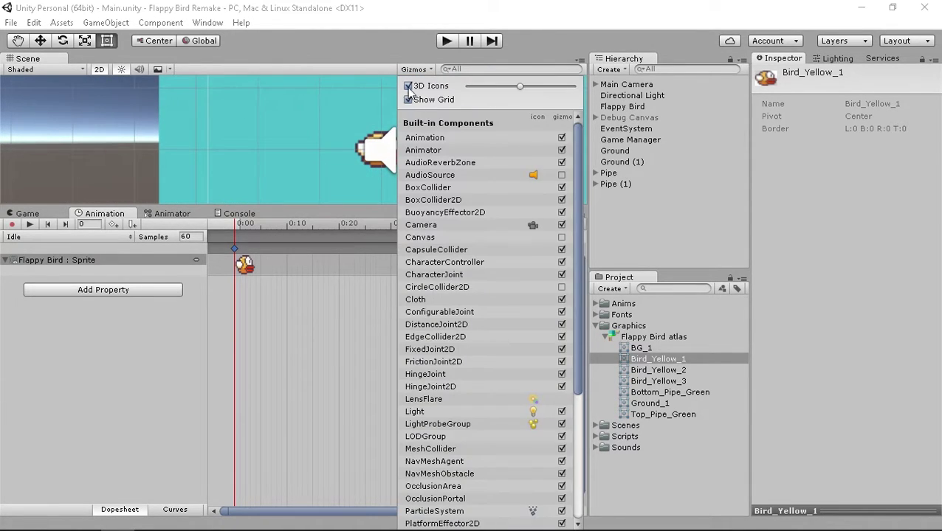
pyautogui.click(408, 86)
pyautogui.click(403, 27)
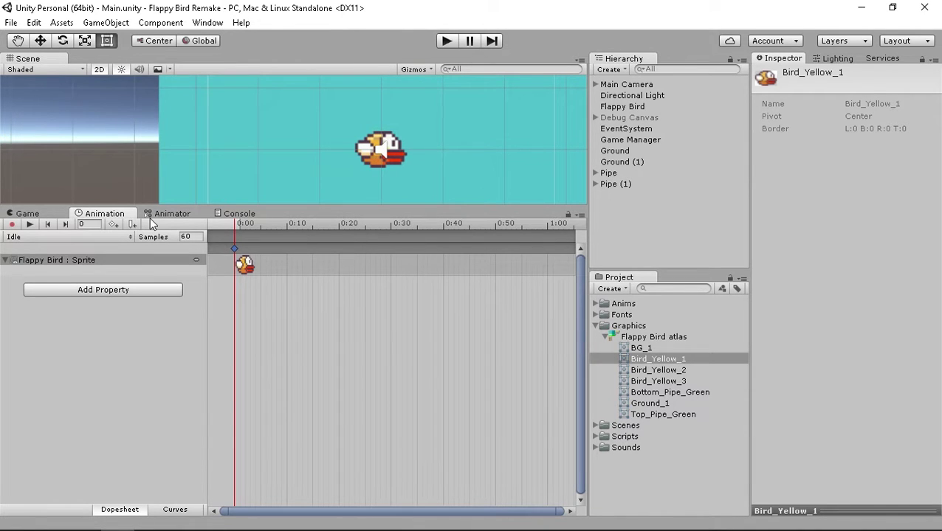
pyautogui.click(117, 238)
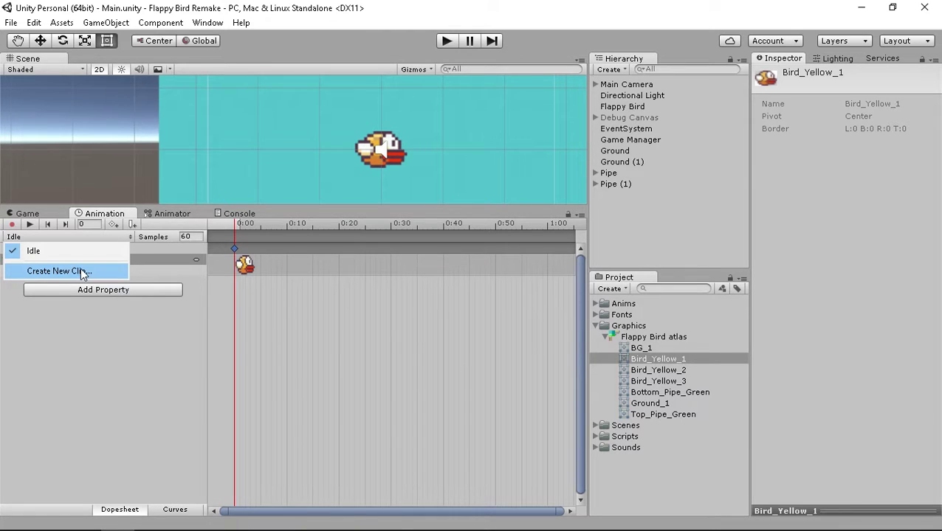
# - Create a new empty clip saved as Fly.anim in the Anims folder
pyautogui.click(82, 272)
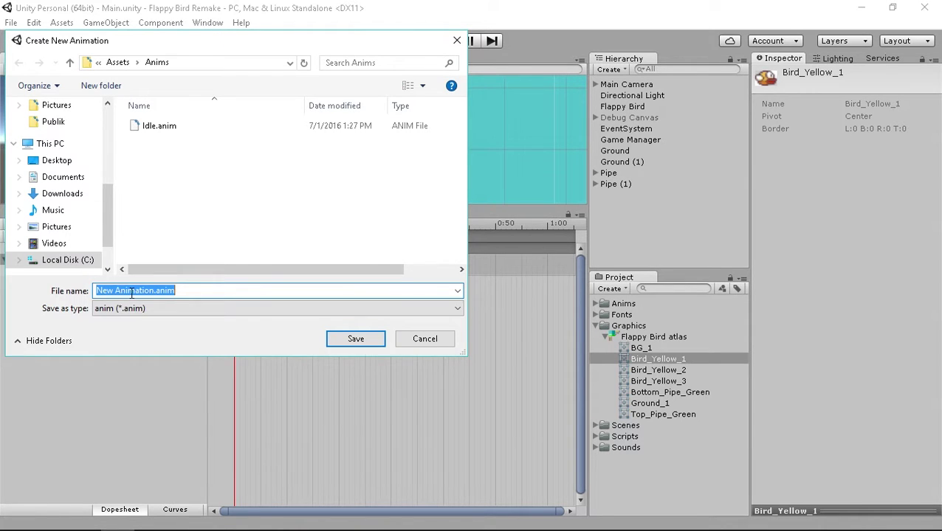
pyautogui.doubleClick(130, 291)
pyautogui.click(131, 292)
pyautogui.press('Home')
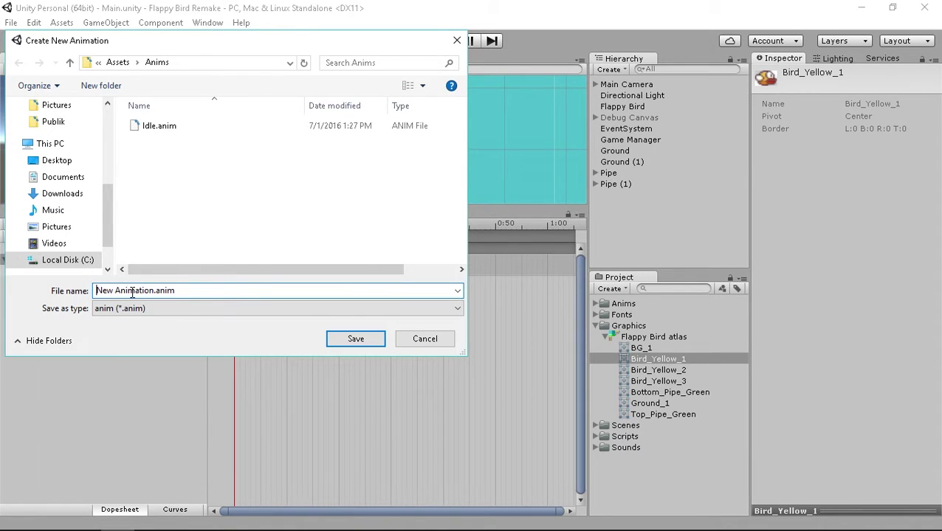
pyautogui.hotkey('ctrl', 'shift', 'Right')
pyautogui.hotkey('ctrl', 'shift', 'Right')
pyautogui.hotkey('shift', 'Left')
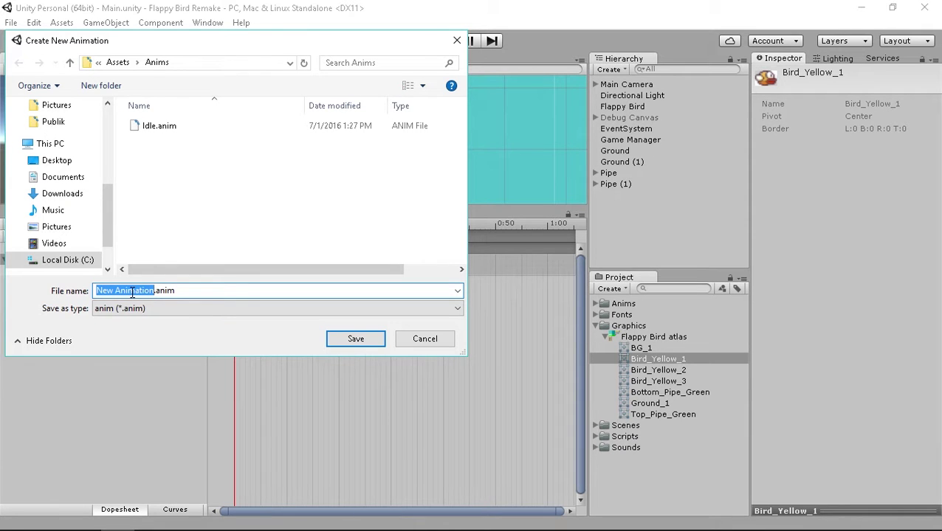
pyautogui.write('Fly')
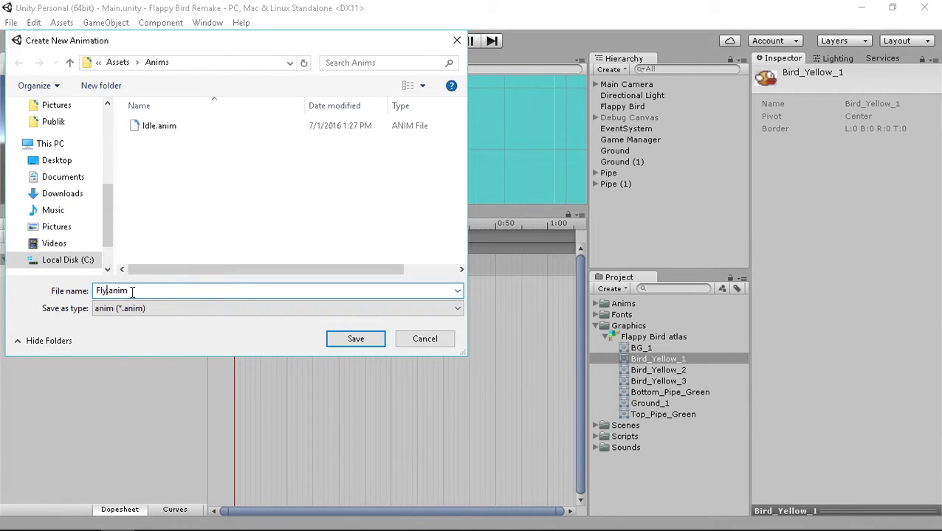
pyautogui.press('Return')
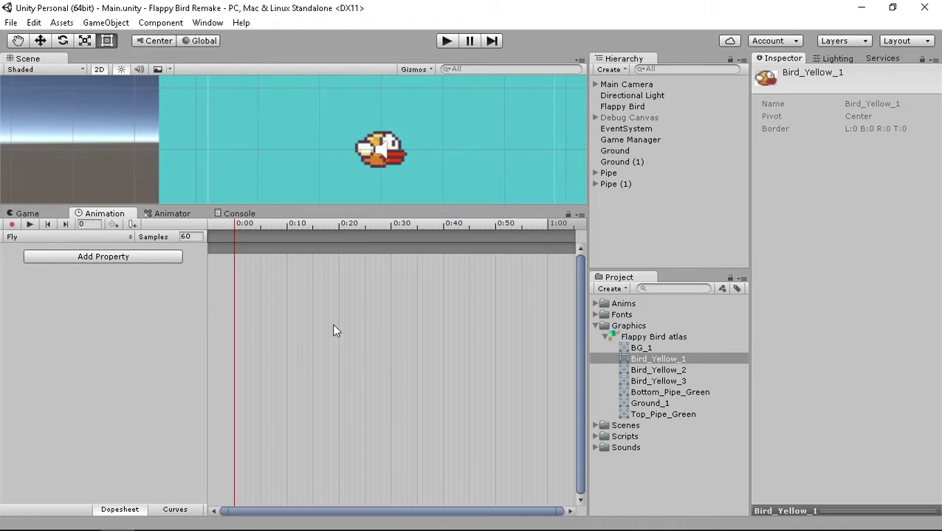
# - Add Bird_Yellow_2 and another bird sprite as keyframes at the start of the Fly clip
pyautogui.click(649, 371)
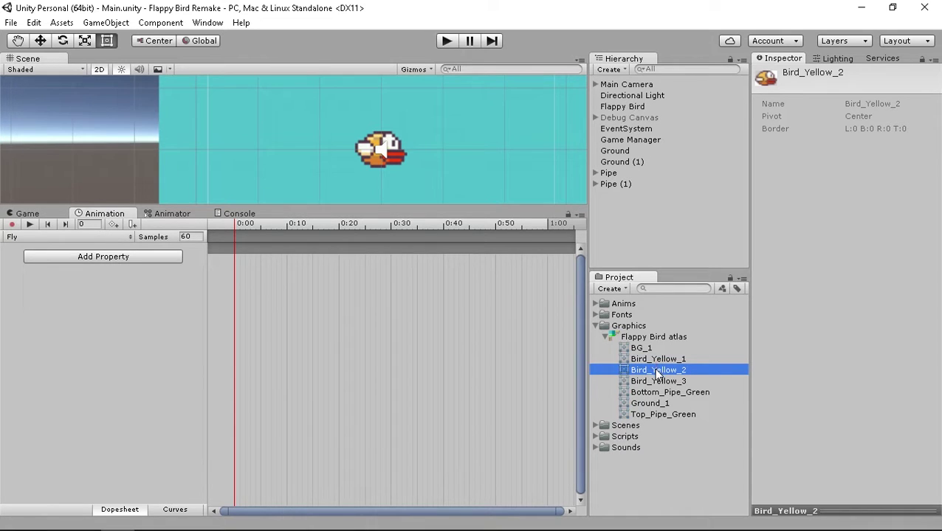
pyautogui.moveTo(657, 374); pyautogui.dragTo(294, 323)
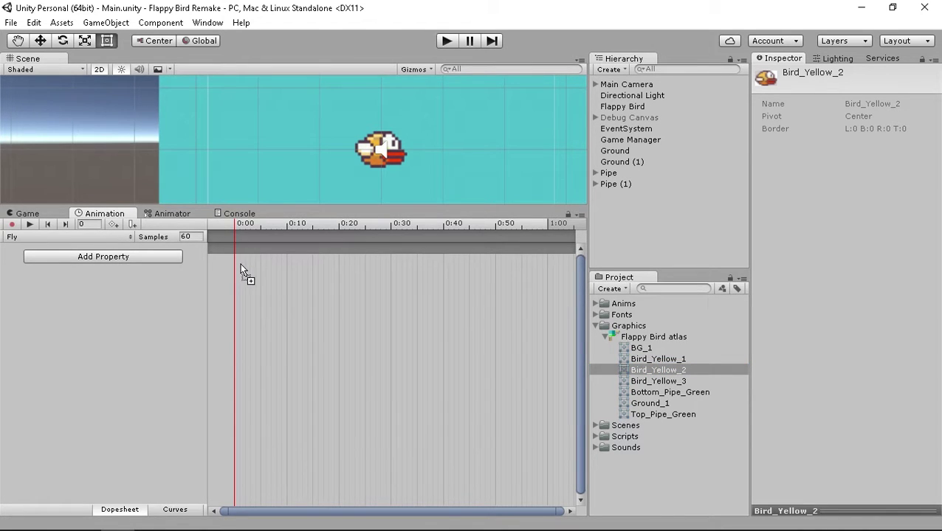
pyautogui.moveTo(237, 266); pyautogui.dragTo(243, 268)
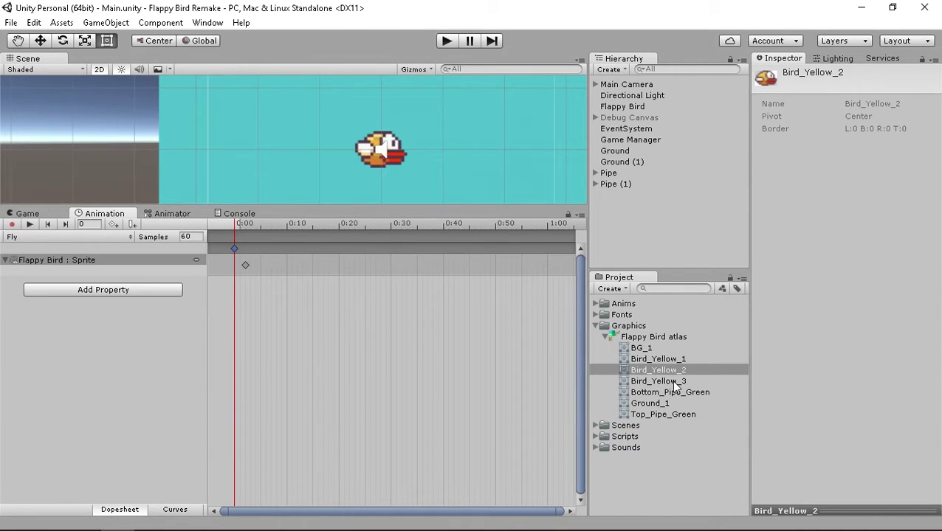
pyautogui.moveTo(658, 381)
pyautogui.mouseDown()
pyautogui.moveTo(273, 285)
pyautogui.moveTo(255, 264)
pyautogui.moveTo(272, 266)
pyautogui.moveTo(253, 266)
pyautogui.mouseUp()
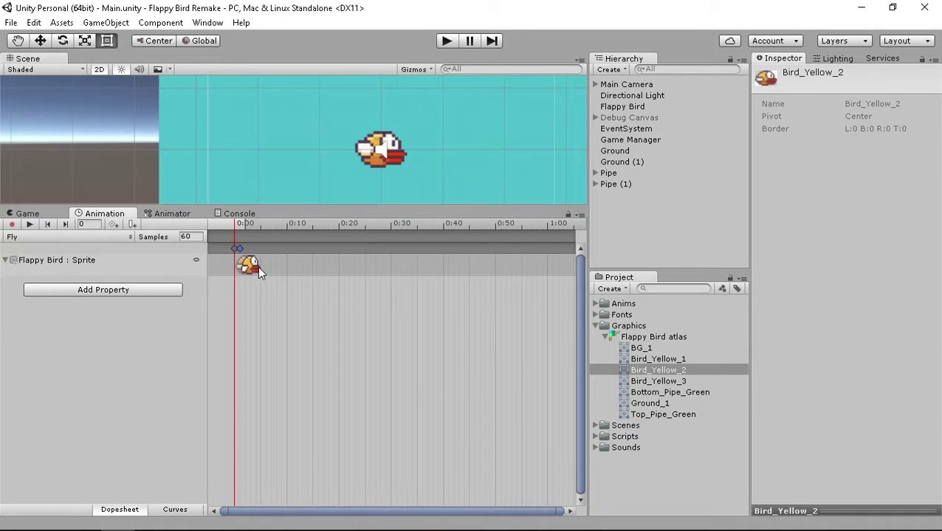
# - Preview the Fly frames and set the clip's sample rate to 25
pyautogui.moveTo(232, 223); pyautogui.dragTo(233, 226)
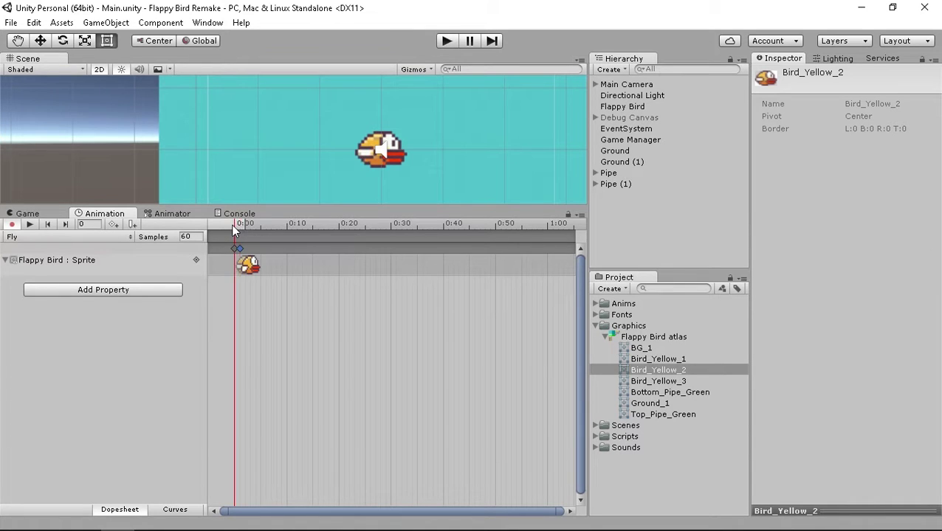
pyautogui.click(193, 236)
pyautogui.write('25')
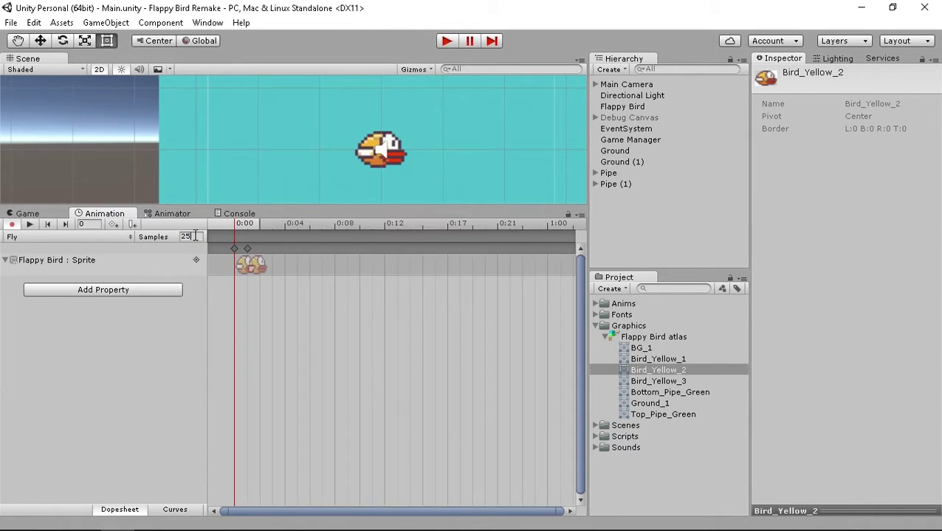
# - Zoom the dopesheet and add sprite keyframes at frames 2 and 3 of the Fly clip
pyautogui.scroll(3, 243, 266)
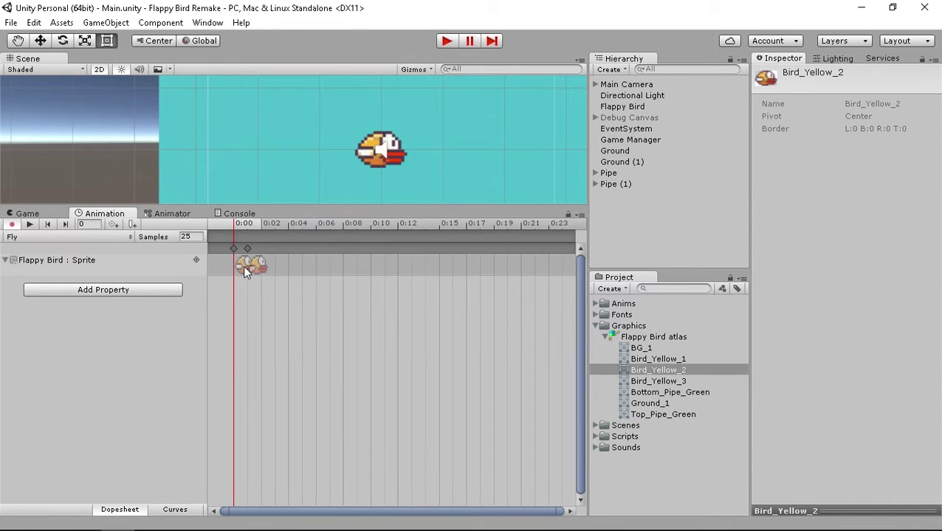
pyautogui.scroll(3, 247, 270)
pyautogui.scroll(3, 251, 273)
pyautogui.scroll(2, 262, 273)
pyautogui.moveTo(266, 278); pyautogui.dragTo(292, 280, button='middle')
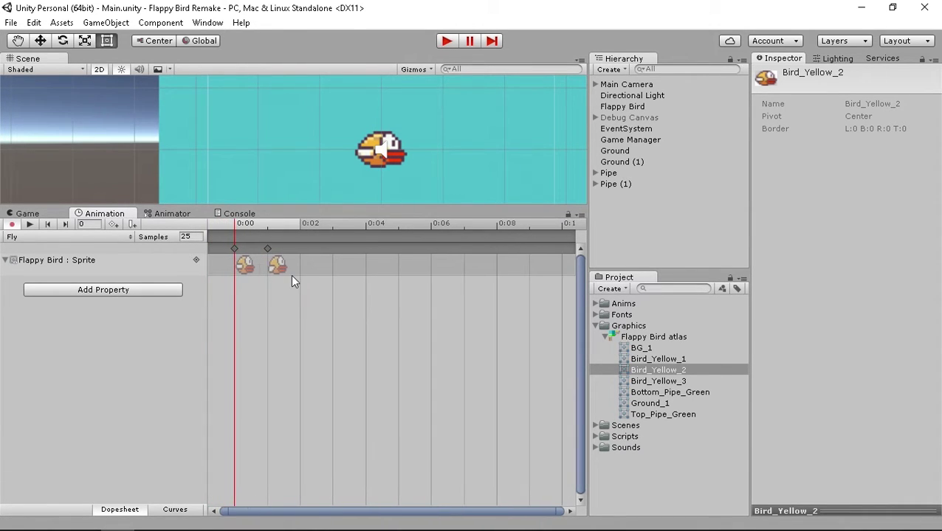
pyautogui.click(234, 249)
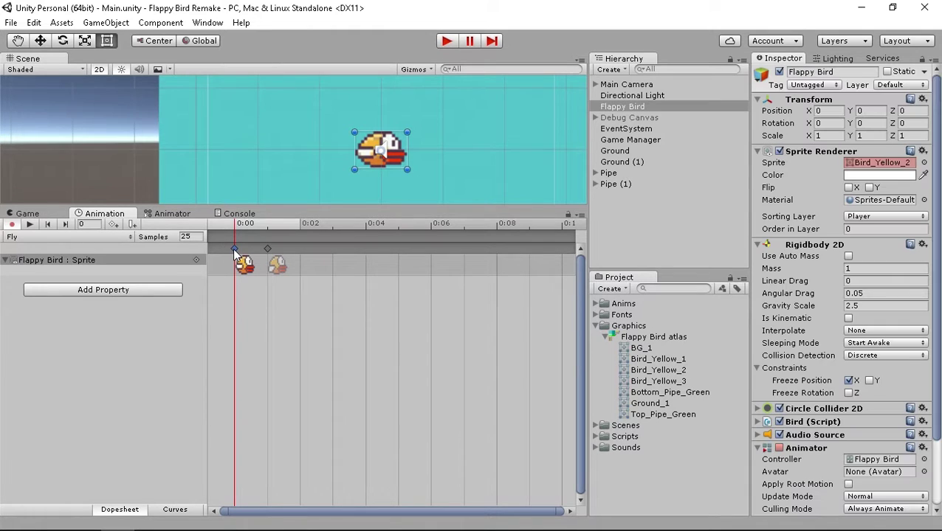
pyautogui.click(299, 224)
pyautogui.hotkey('ctrl', 'v')
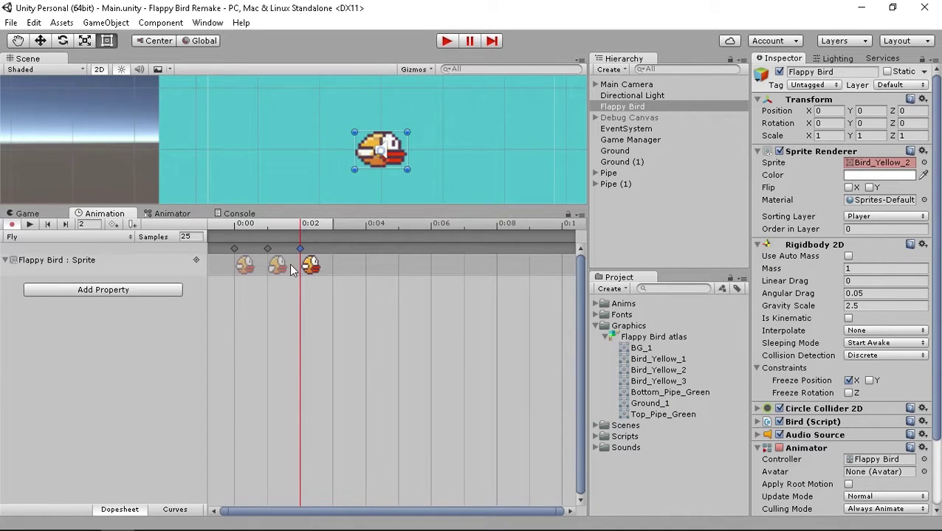
pyautogui.moveTo(644, 361); pyautogui.dragTo(344, 264)
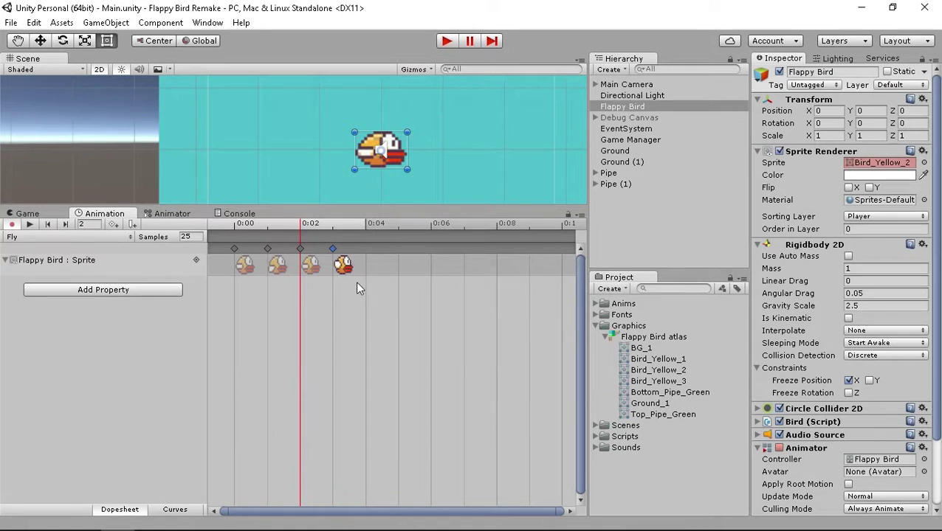
# - Paste the four keyframes again at frame 4 for eight frames, then preview the flap
pyautogui.moveTo(372, 285); pyautogui.dragTo(220, 245)
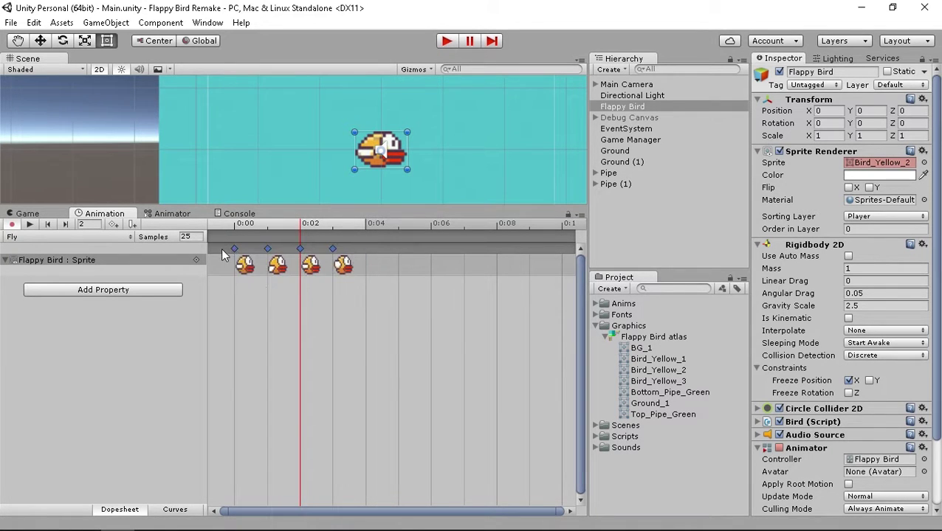
pyautogui.click(368, 250)
pyautogui.click(367, 223)
pyautogui.hotkey('ctrl', 'v')
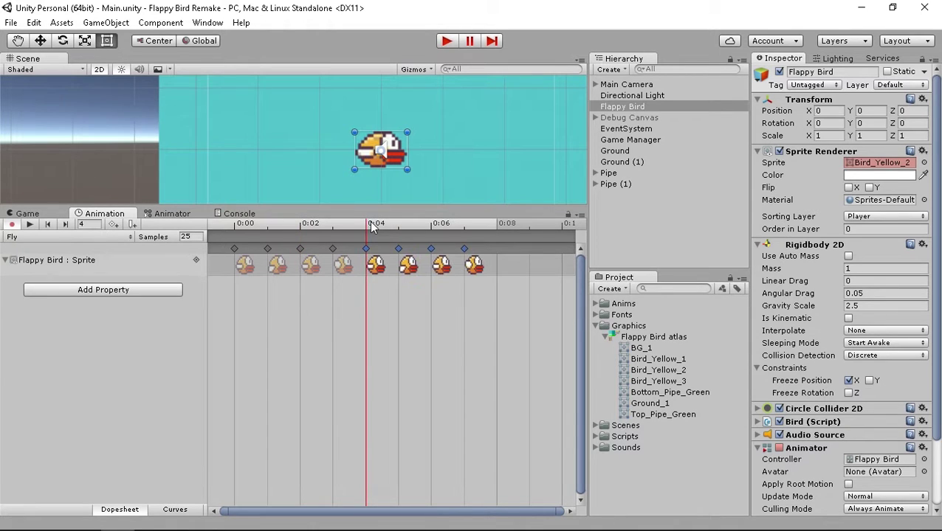
pyautogui.click(31, 225)
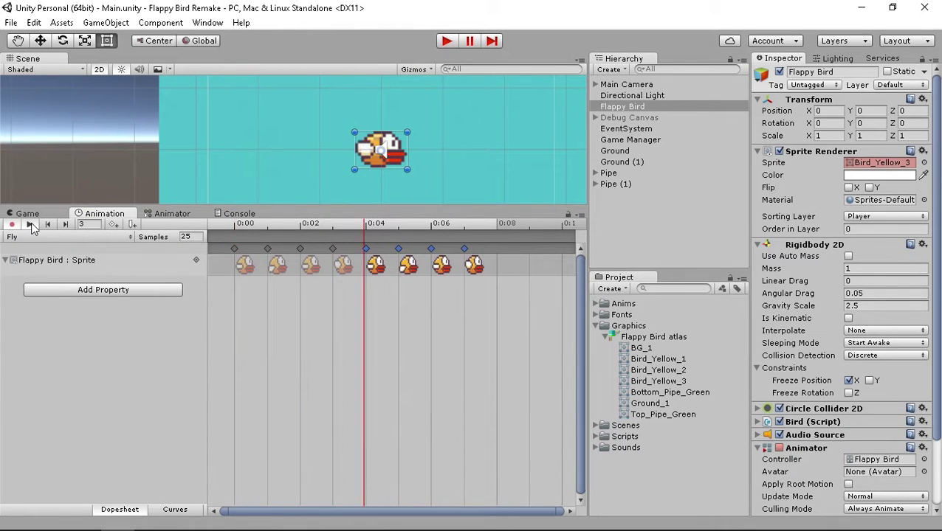
pyautogui.click(30, 225)
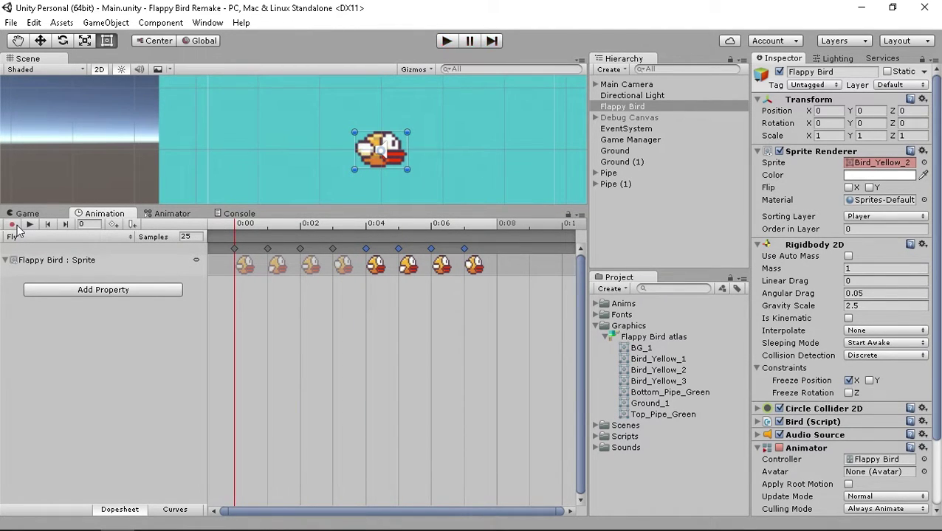
# - Switch to the Animator graph showing the Idle, Fly, Entry and Any State nodes
pyautogui.click(193, 237)
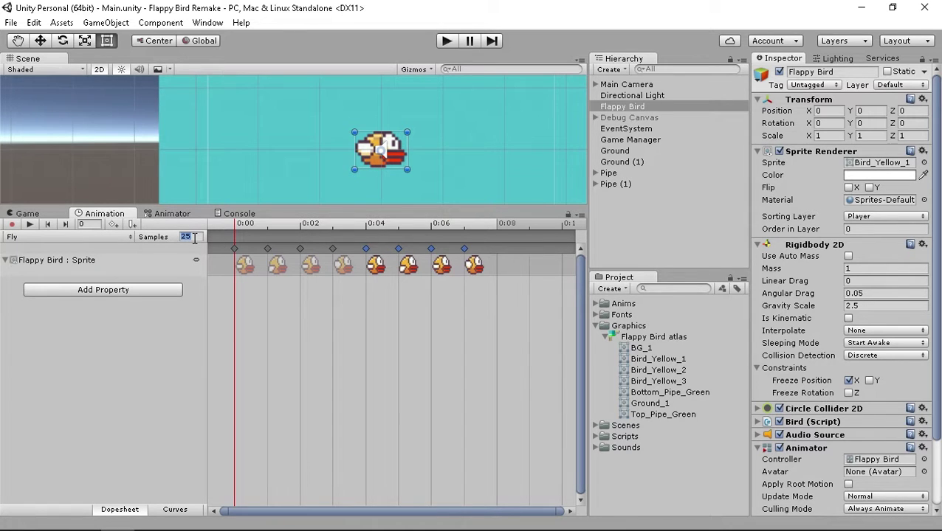
pyautogui.click(34, 214)
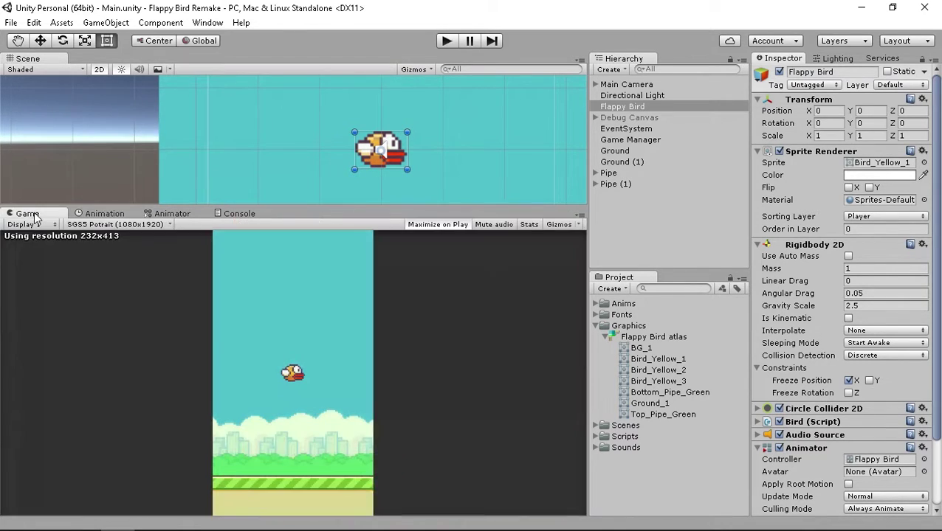
pyautogui.click(105, 214)
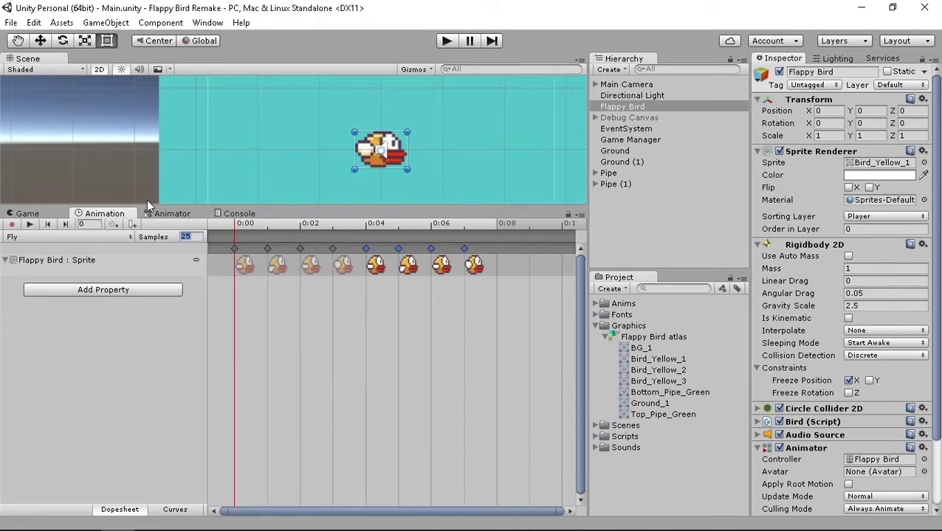
pyautogui.click(166, 216)
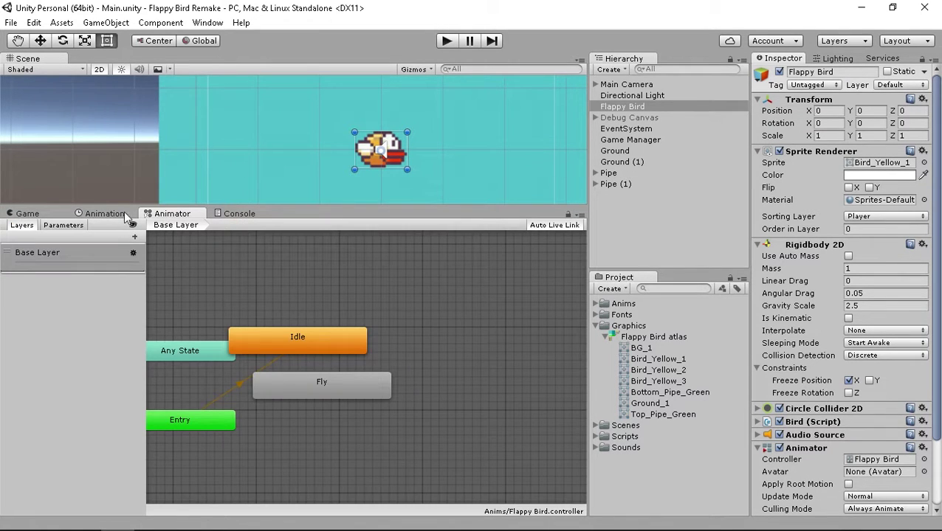
# - Open the state machine editor and arrange the Fly state below Idle
pyautogui.click(205, 25)
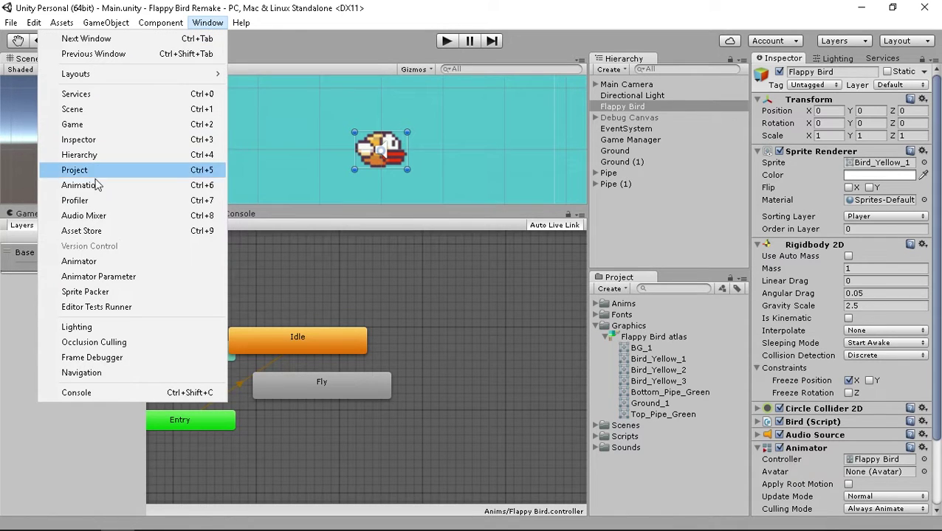
pyautogui.click(94, 262)
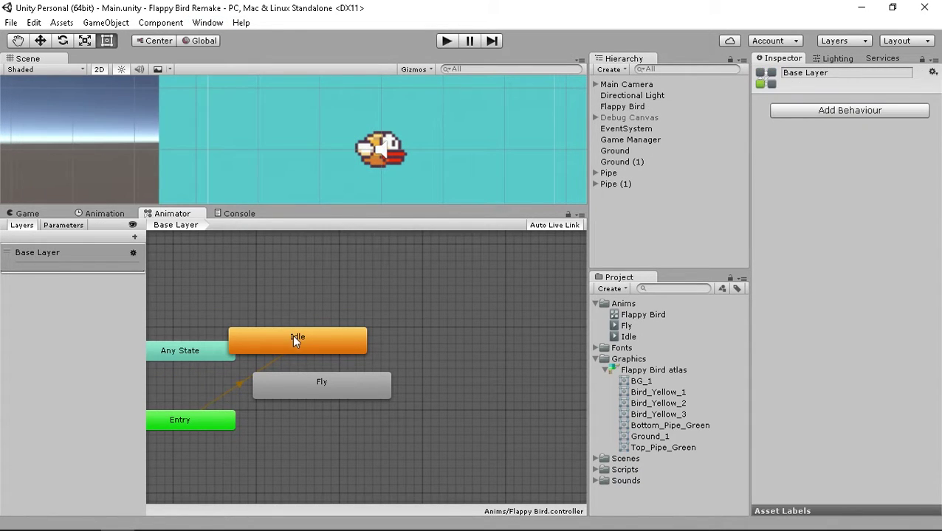
pyautogui.click(321, 343)
pyautogui.moveTo(323, 347); pyautogui.dragTo(356, 355)
pyautogui.moveTo(312, 390)
pyautogui.mouseDown()
pyautogui.moveTo(349, 428)
pyautogui.moveTo(334, 422)
pyautogui.mouseUp()
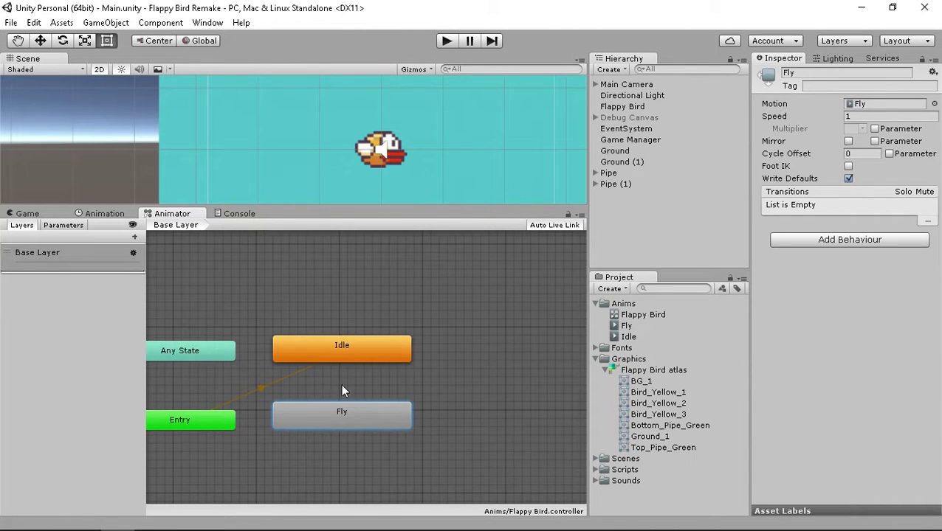
# - Make a transition from the Idle state to the Fly state
pyautogui.rightClick(346, 351)
pyautogui.click(360, 361)
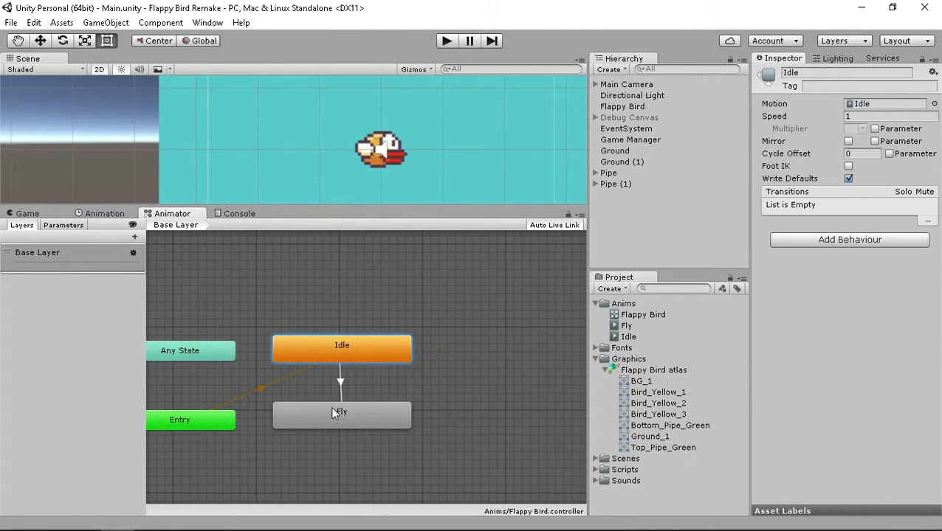
pyautogui.click(331, 412)
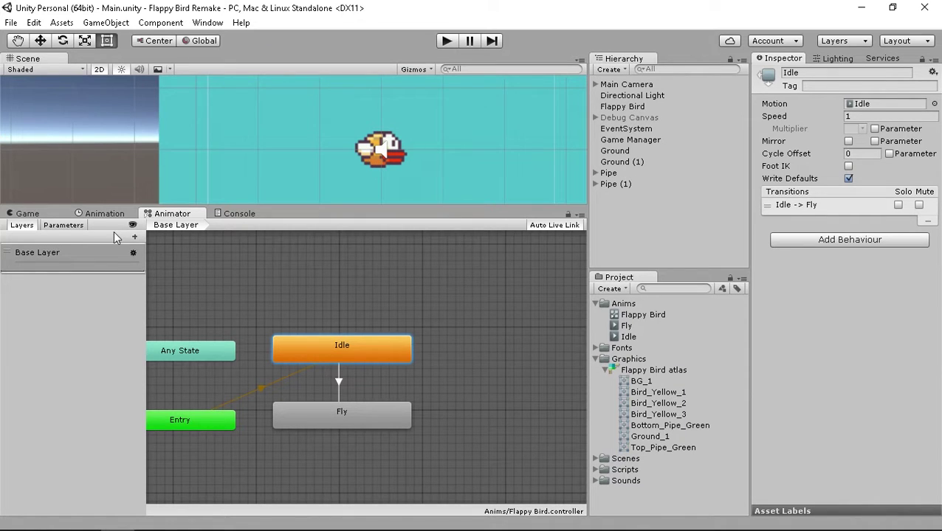
pyautogui.click(66, 225)
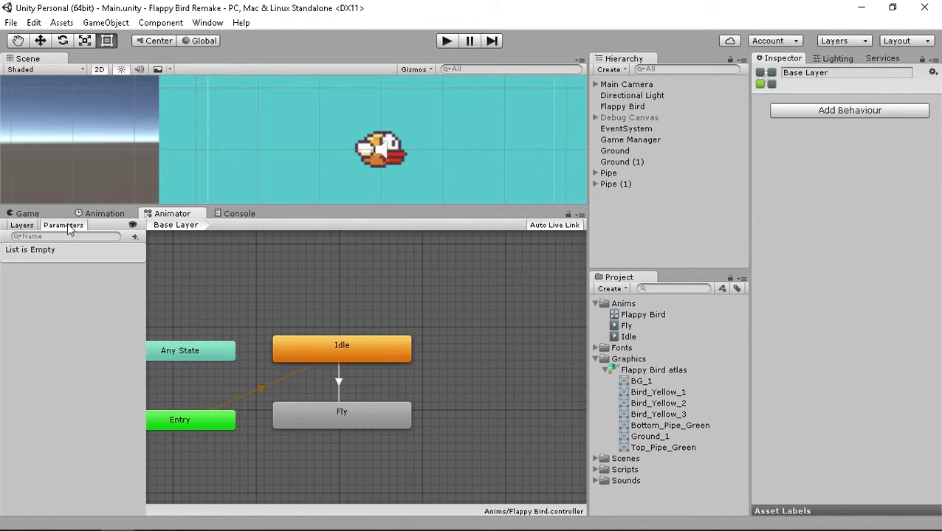
# - Add a trigger parameter named Fly to the controller
pyautogui.click(135, 237)
pyautogui.click(169, 298)
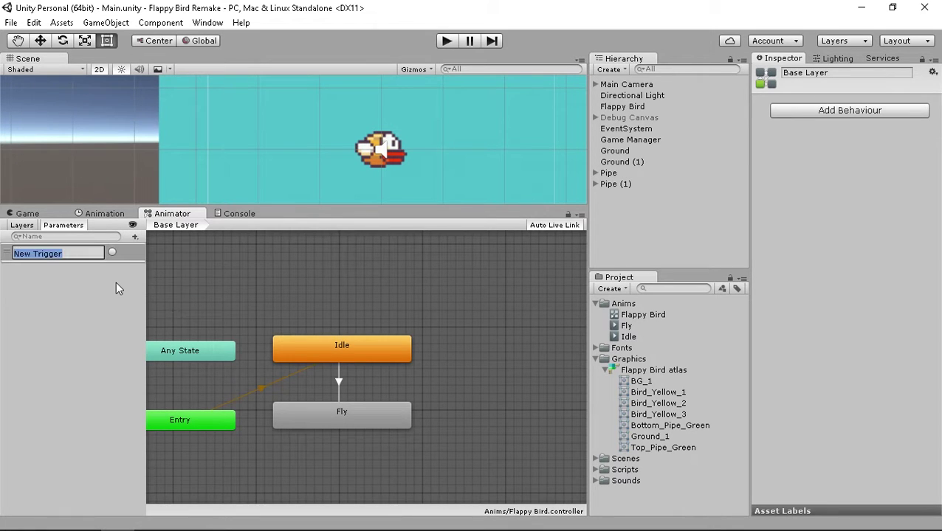
pyautogui.write('Fly')
pyautogui.press('Return')
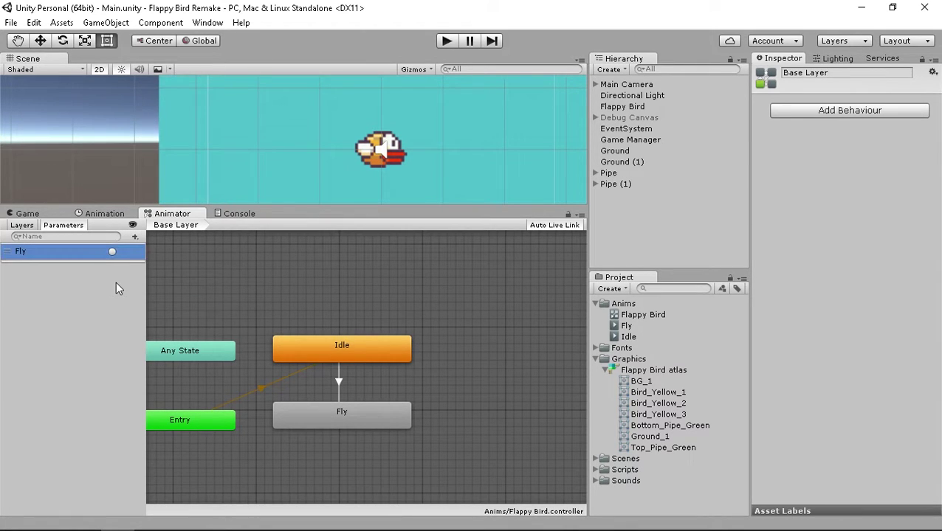
# - Give the Idle-to-Fly transition a Fly condition with Has Exit Time and Fixed Duration off
pyautogui.click(334, 381)
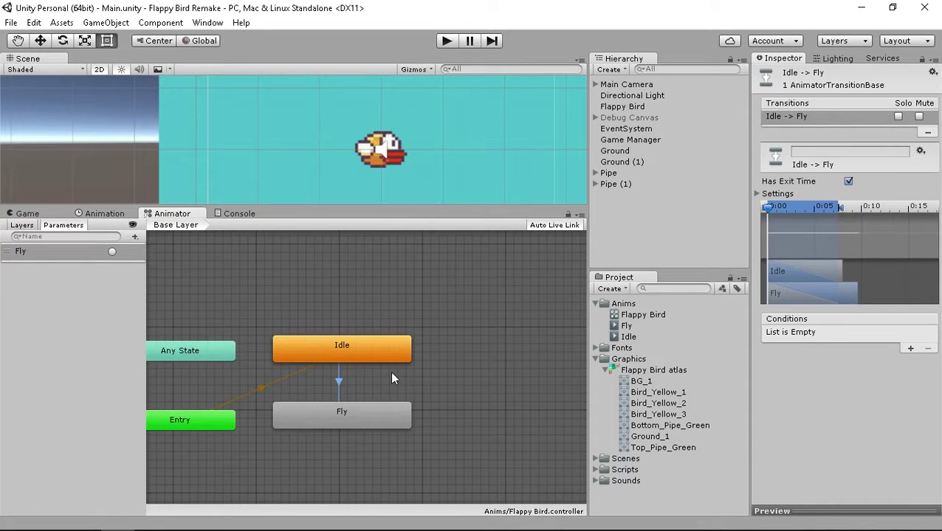
pyautogui.click(333, 390)
pyautogui.click(339, 385)
pyautogui.click(910, 348)
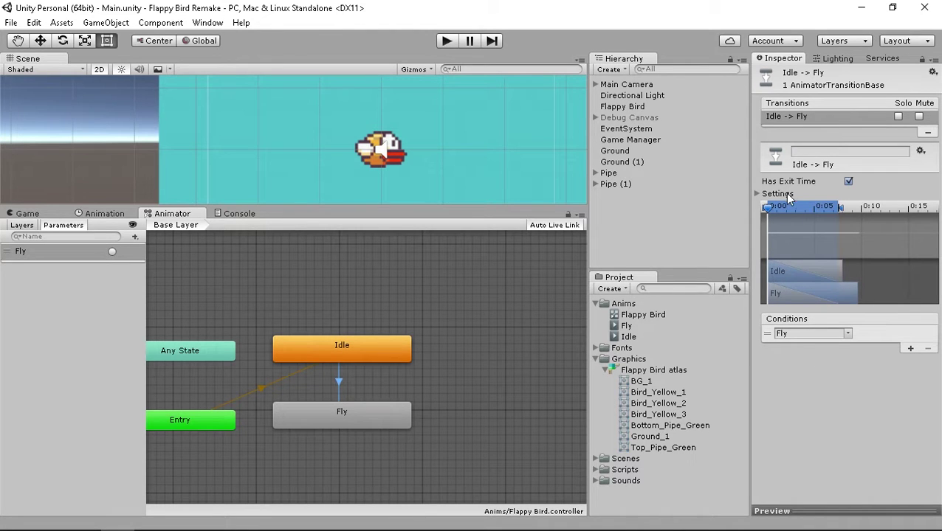
pyautogui.click(849, 181)
pyautogui.click(851, 194)
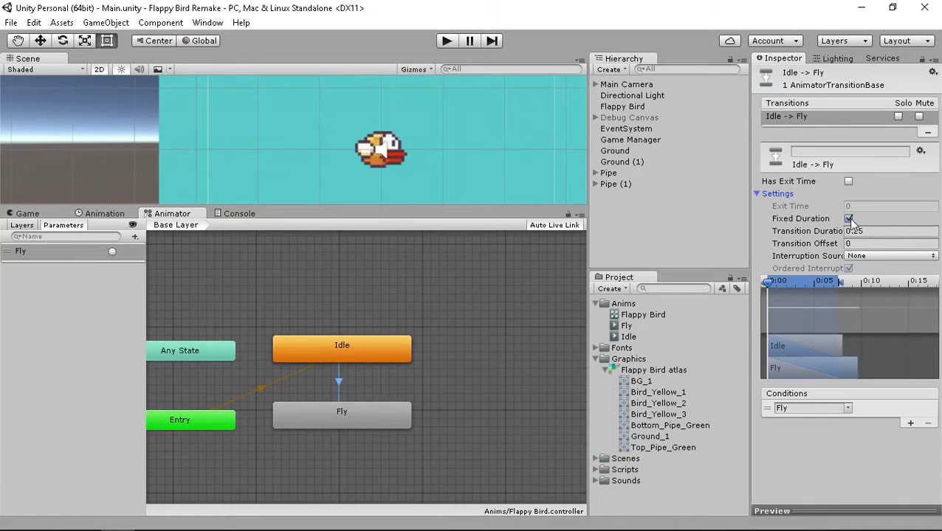
pyautogui.click(848, 218)
pyautogui.click(868, 230)
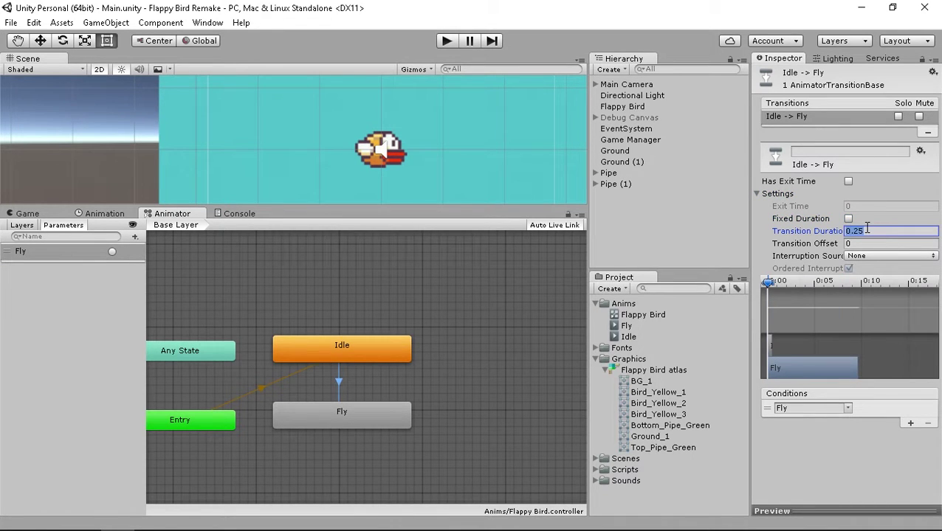
pyautogui.write('0')
# - Add a transition from Fly back to Idle and select it
pyautogui.rightClick(363, 417)
pyautogui.click(378, 427)
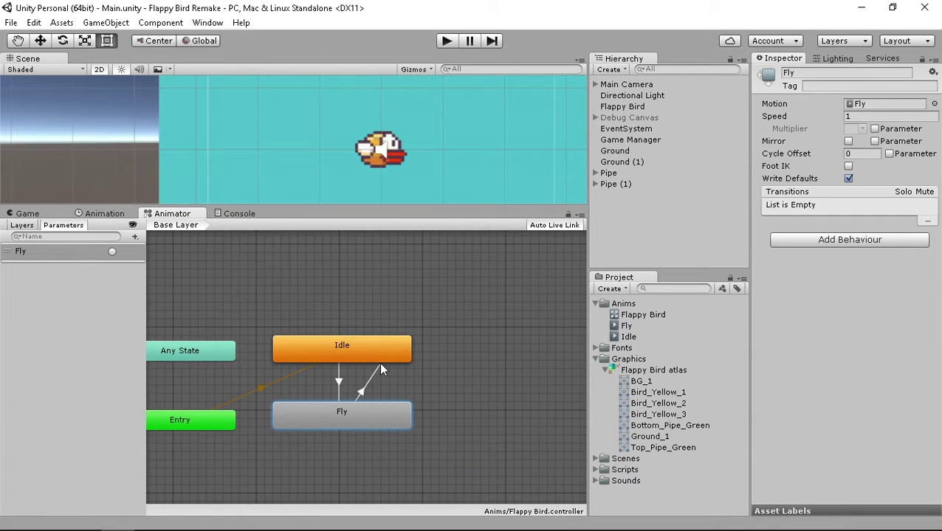
pyautogui.click(376, 352)
pyautogui.click(344, 382)
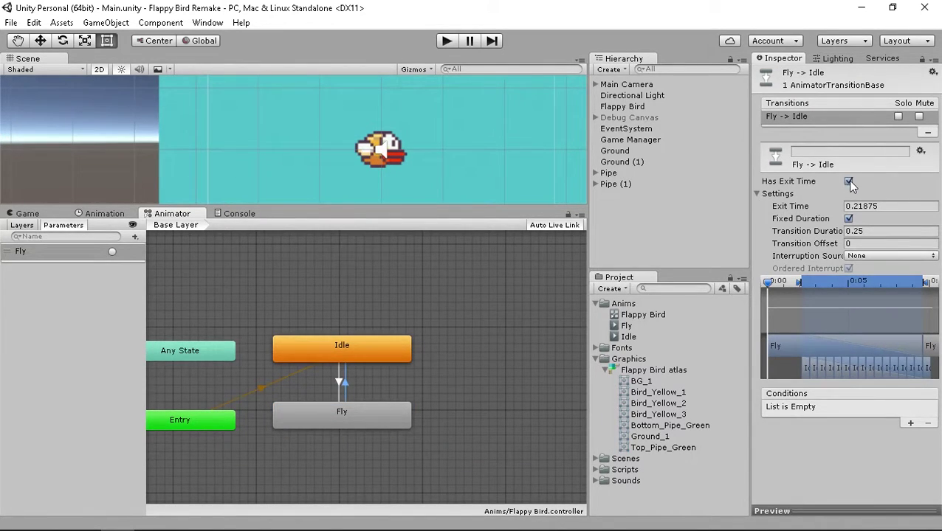
# - Set its Exit Time to 0, turn off Fixed Duration and set Transition Duration to 0
pyautogui.click(862, 206)
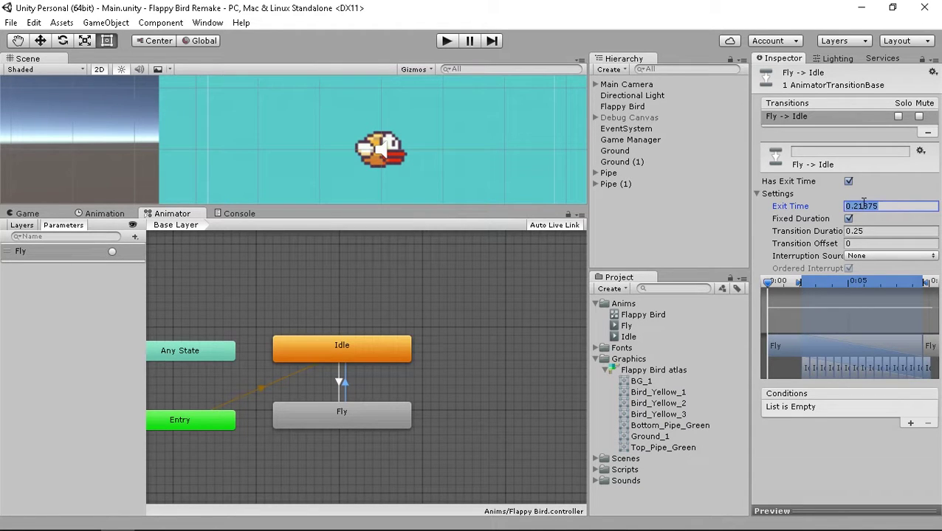
pyautogui.write('0')
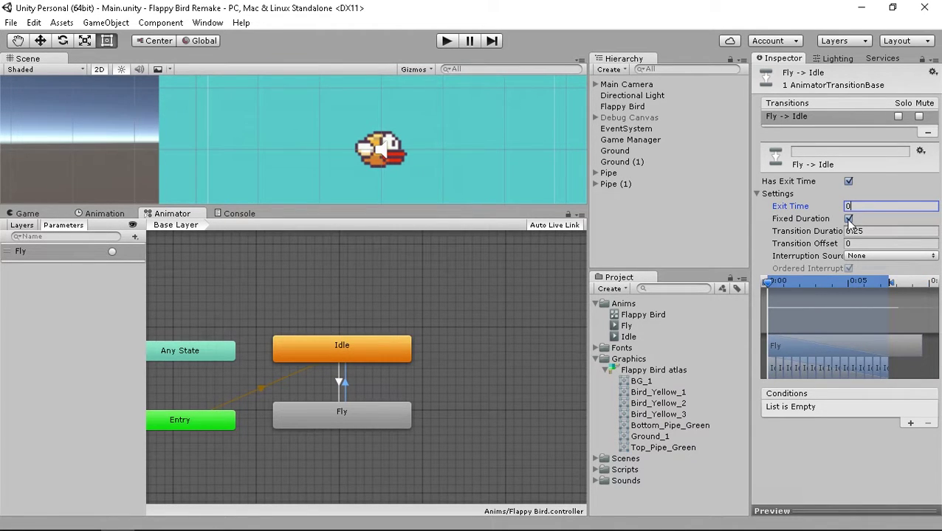
pyautogui.click(849, 220)
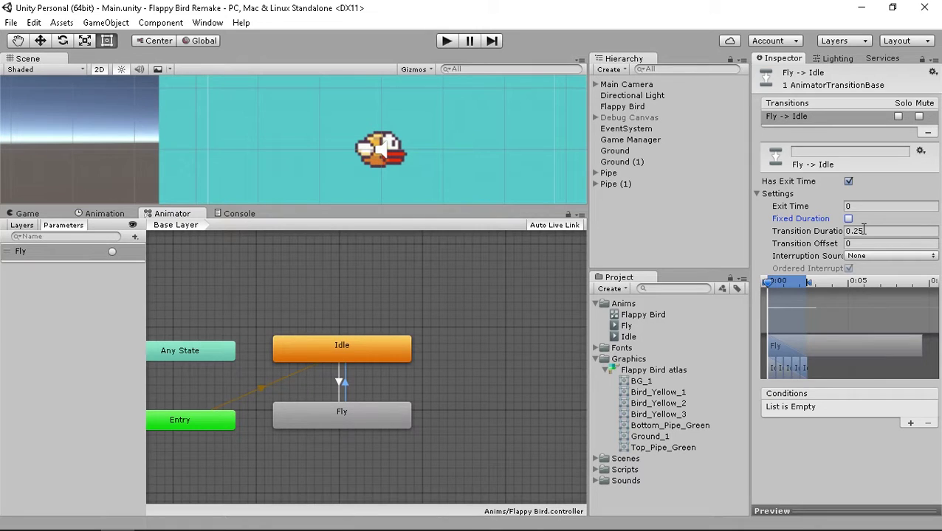
pyautogui.click(863, 231)
pyautogui.write('0')
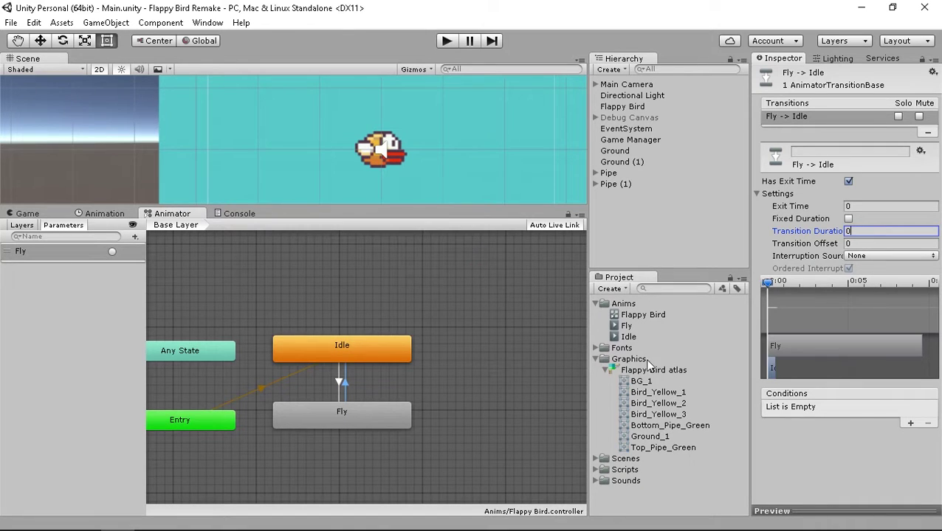
# - Open the Bird script from the Scripts folder in a maximized MonoDevelop window
pyautogui.click(595, 359)
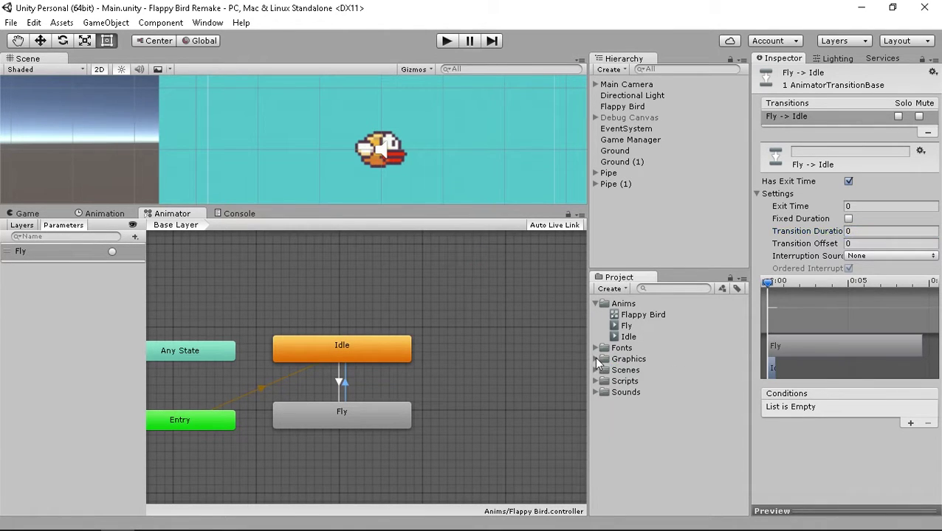
pyautogui.click(595, 379)
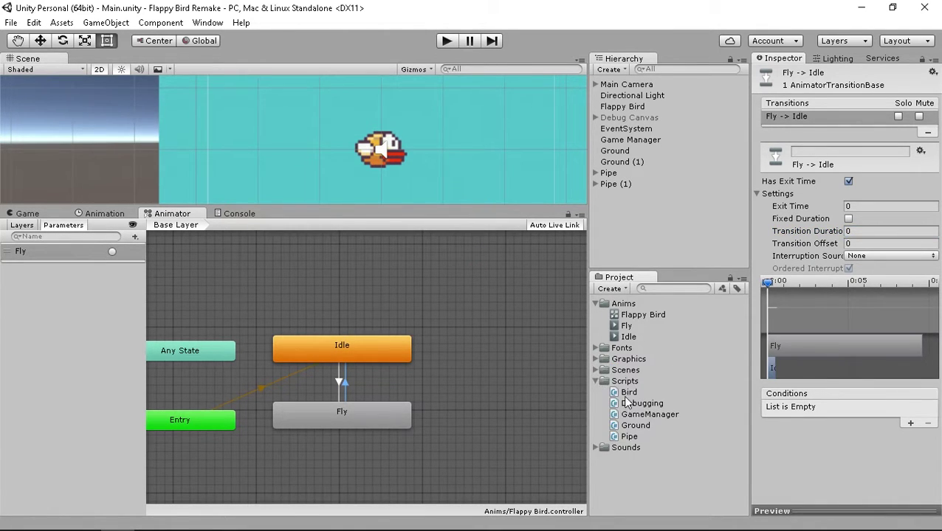
pyautogui.click(626, 393)
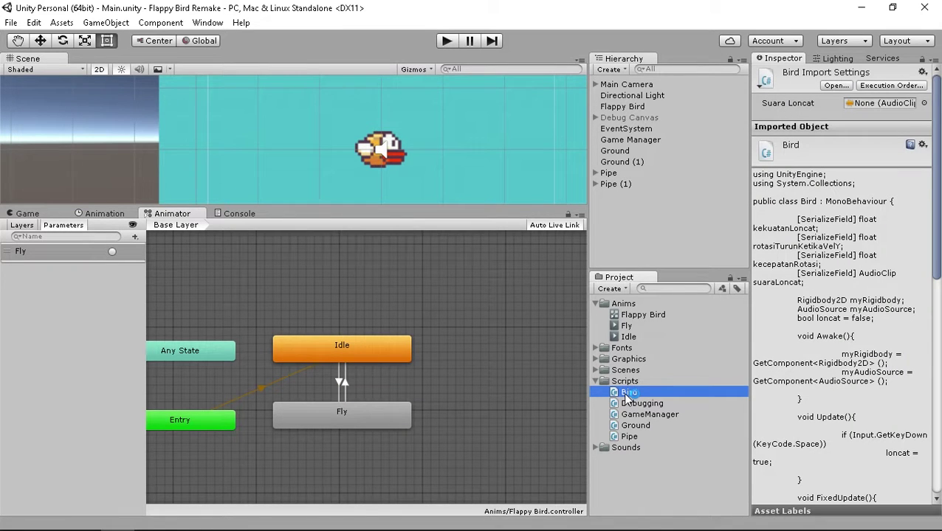
pyautogui.doubleClick(627, 394)
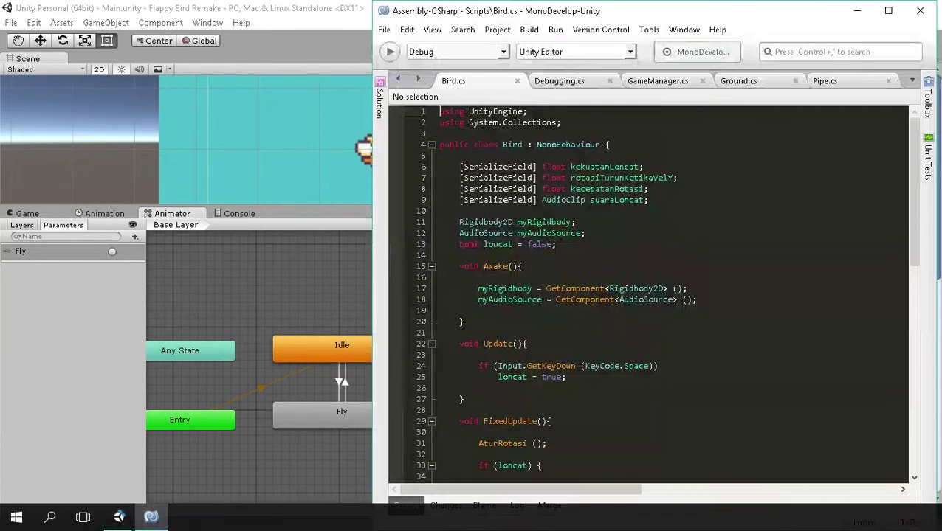
pyautogui.click(887, 11)
# - Add an 'Animator myAnimator' field below the AudioSource field, then return to Unity
pyautogui.click(230, 229)
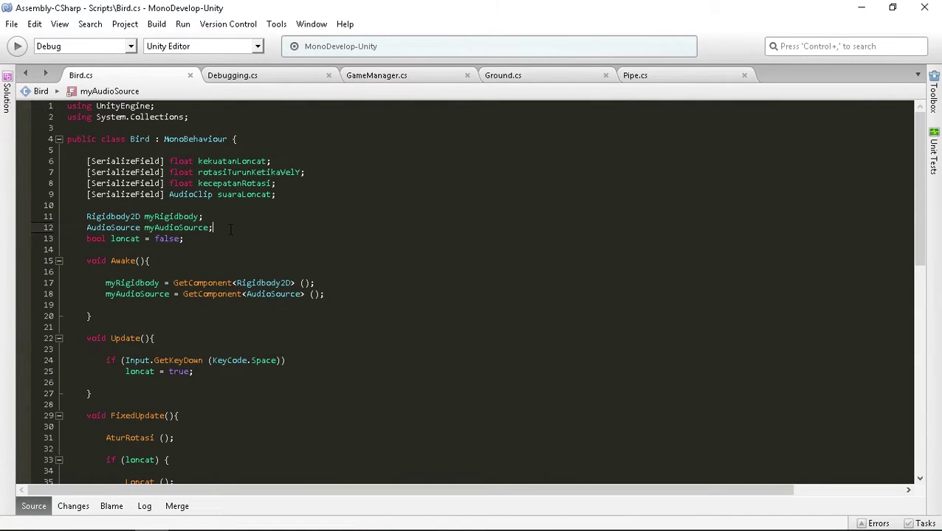
pyautogui.press('Return')
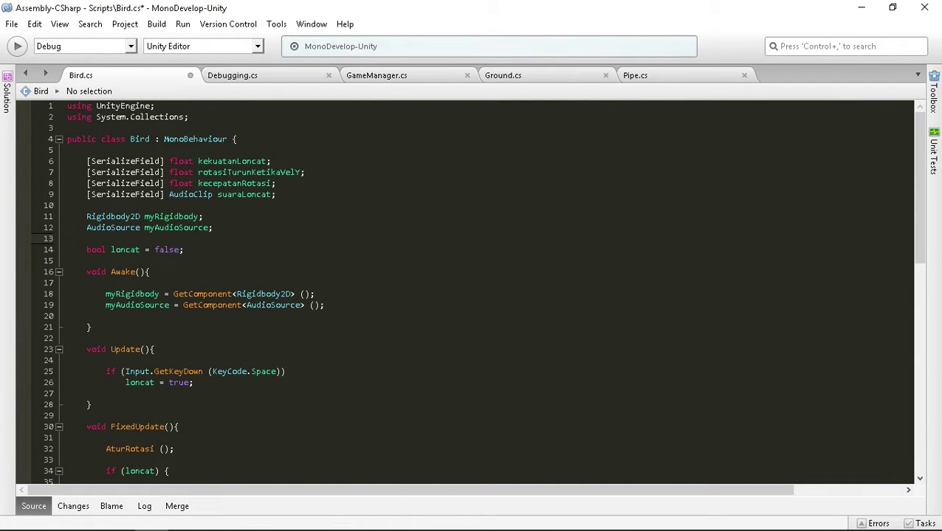
pyautogui.write('Animator ')
pyautogui.write('myAnima')
pyautogui.write('tor')
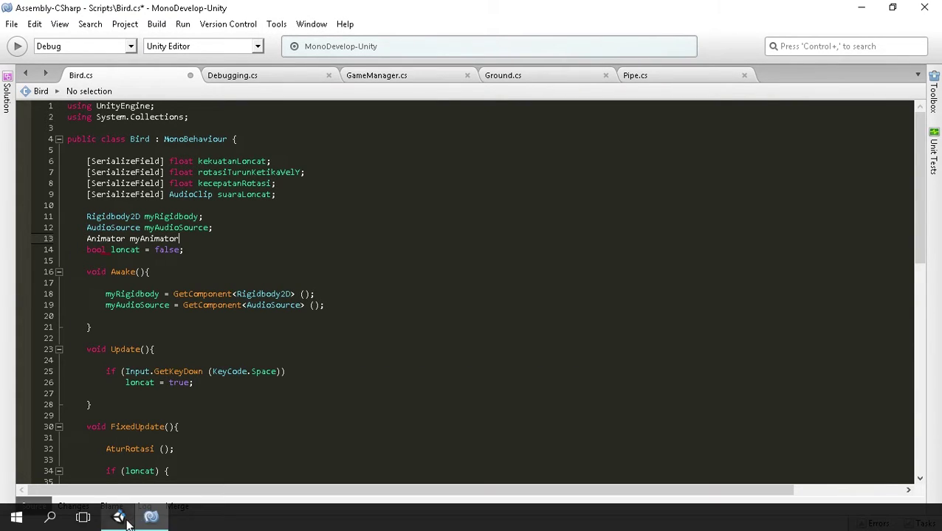
pyautogui.click(121, 516)
# - Select Flappy Bird and collapse Transform, Sprite Renderer and Rigidbody 2D to inspect its Animator
pyautogui.click(103, 215)
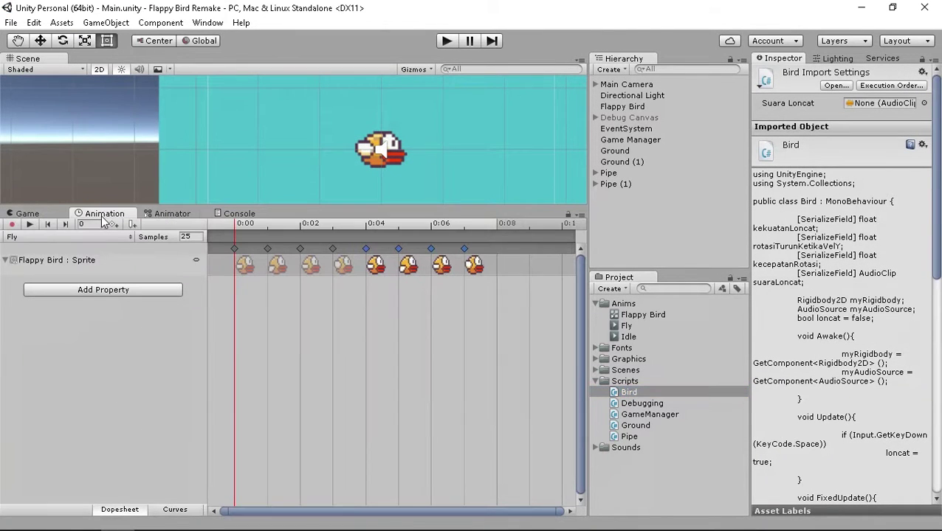
pyautogui.click(623, 107)
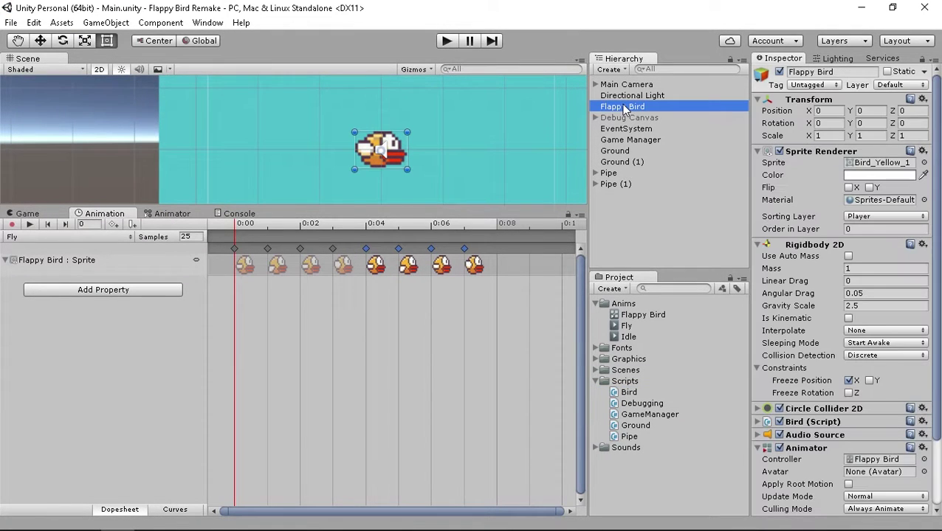
pyautogui.click(757, 100)
pyautogui.click(757, 112)
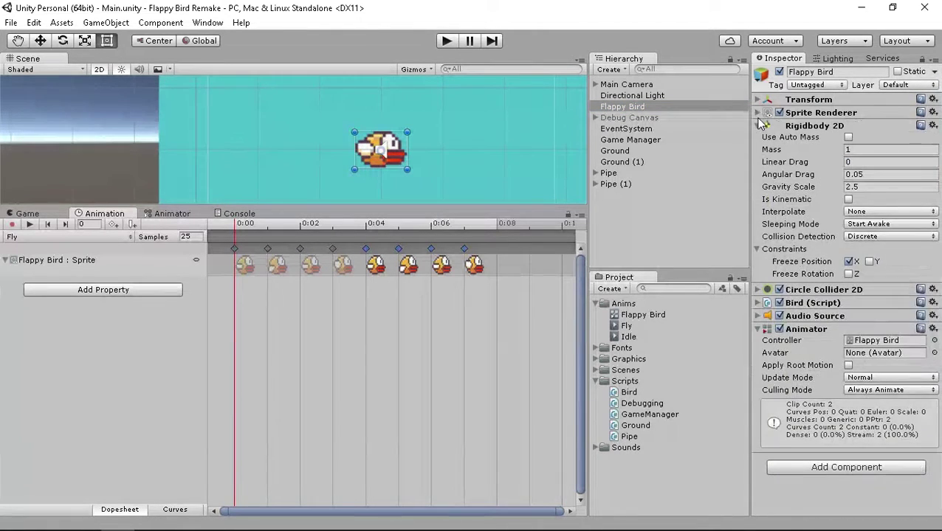
pyautogui.click(758, 126)
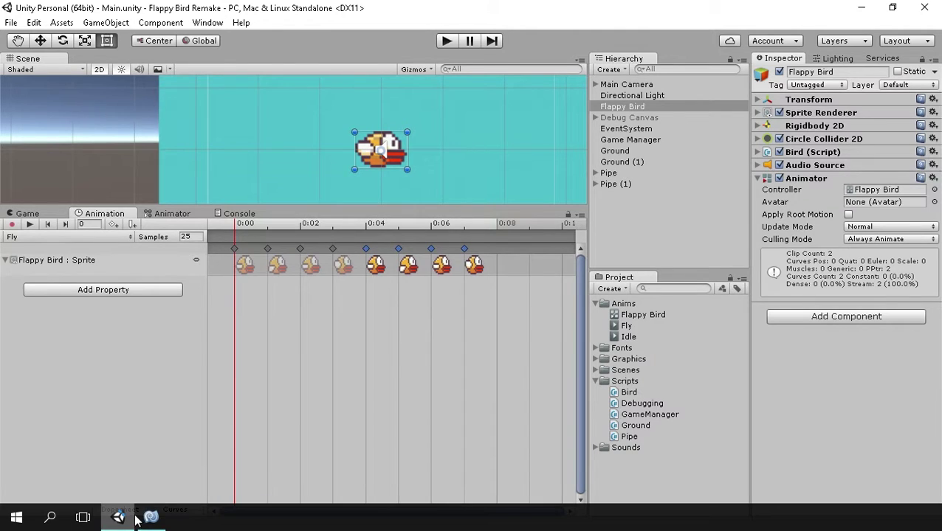
pyautogui.click(124, 515)
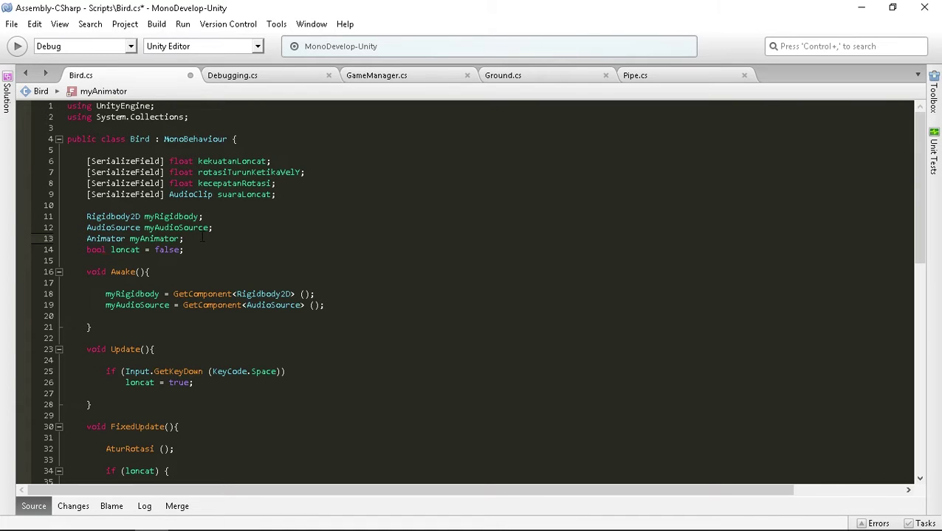
# - In Awake, assign myAnimator = GetComponent<Animator> (); and save
pyautogui.click(338, 305)
pyautogui.press('Return')
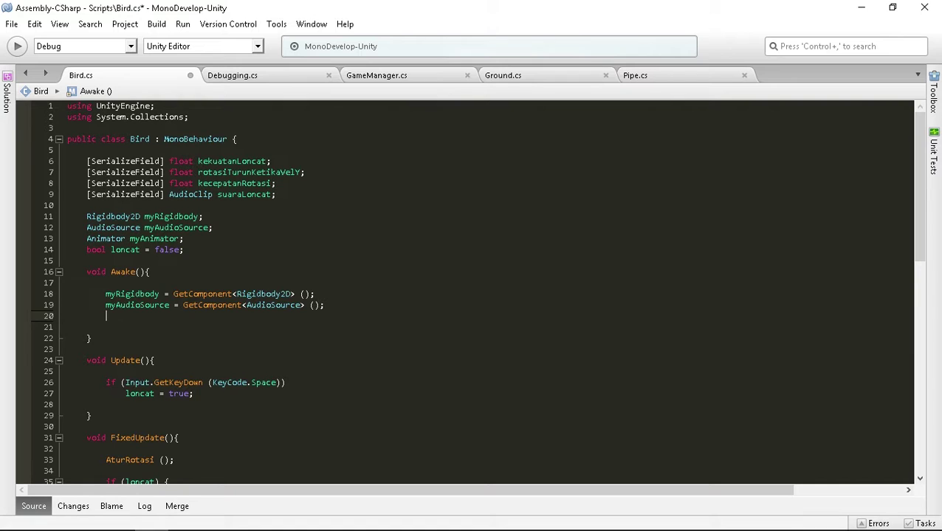
pyautogui.write('myAn')
pyautogui.press('Return')
pyautogui.write('= get')
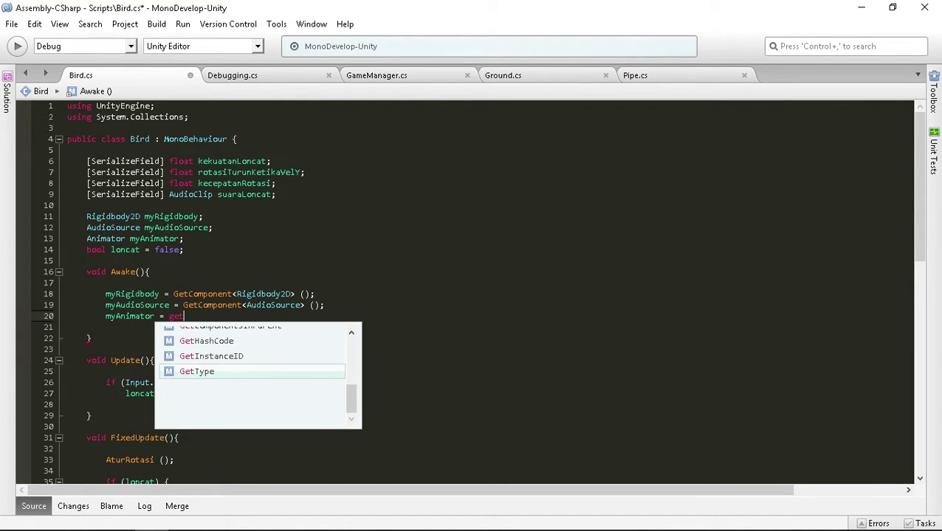
pyautogui.write('Comp')
pyautogui.press('Return')
pyautogui.write('<')
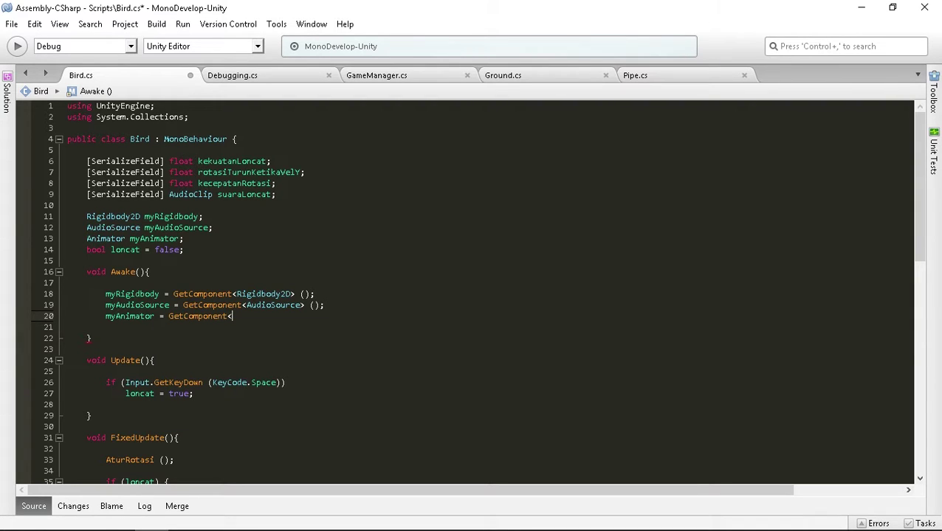
pyautogui.write('Animat')
pyautogui.press('Return')
pyautogui.write('> ();')
pyautogui.hotkey('ctrl', 's')
# - Start a myAnimator.SetTrigger call after the sound call in Loncat
pyautogui.scroll(-3, 299, 347)
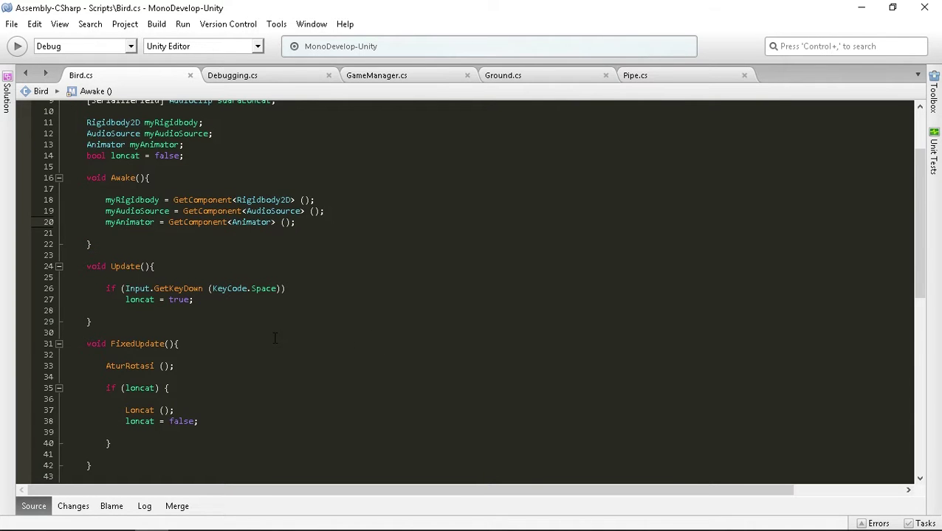
pyautogui.scroll(-4, 275, 338)
pyautogui.scroll(-2, 262, 337)
pyautogui.click(255, 356)
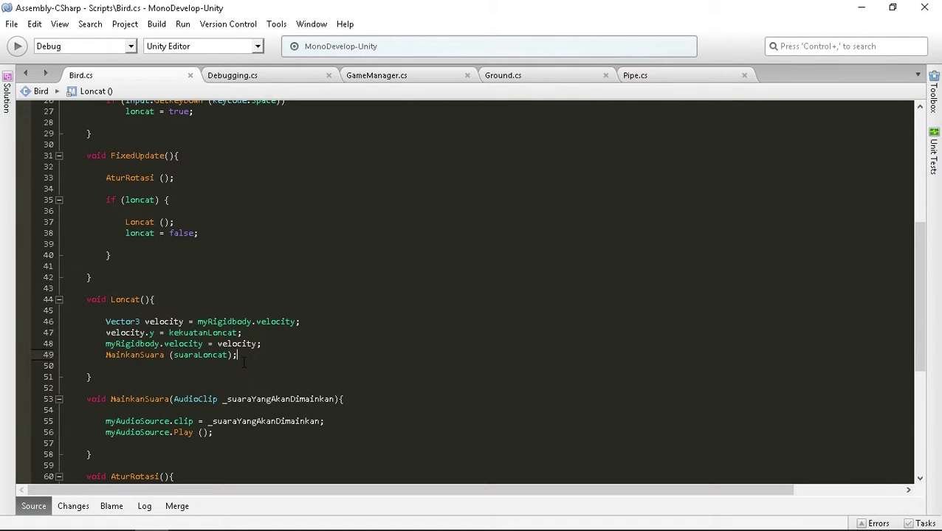
pyautogui.press('Return')
pyautogui.write('myan')
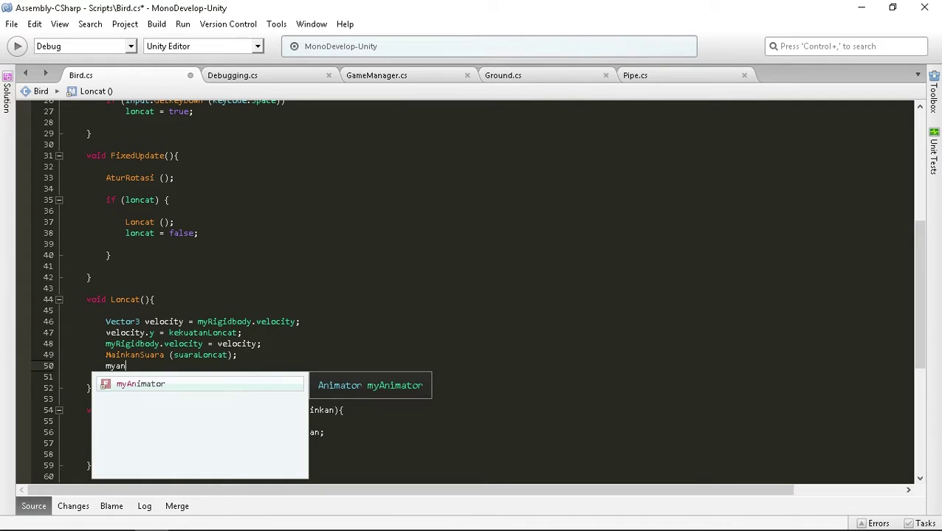
pyautogui.press('Return')
pyautogui.write('.set')
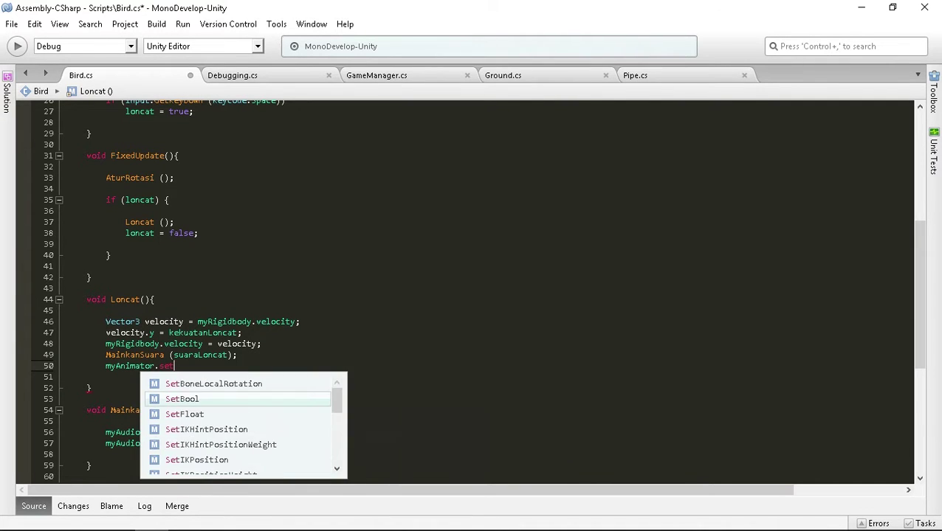
pyautogui.write('tr')
pyautogui.press('Return')
pyautogui.write('(')
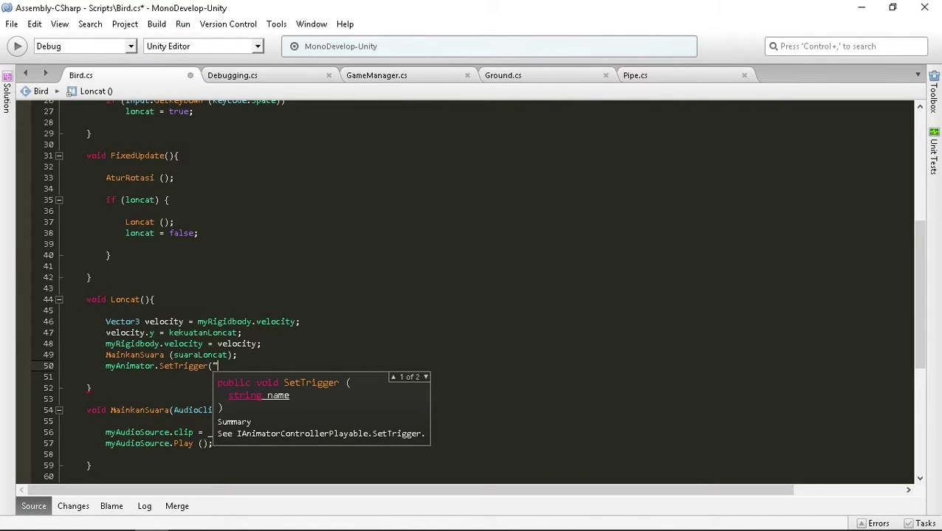
# - Check the Fly parameter in the Animator, finish SetTrigger ("Fly"); and save
pyautogui.click(121, 517)
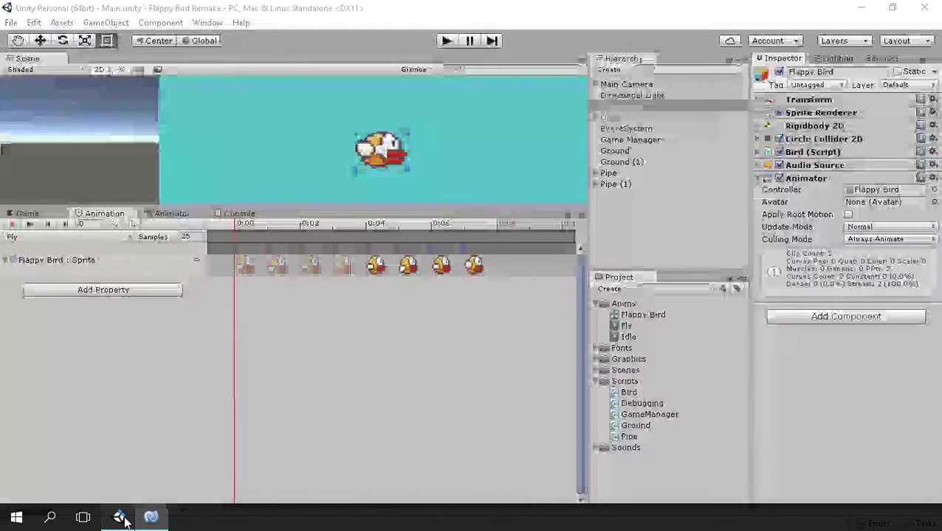
pyautogui.click(175, 214)
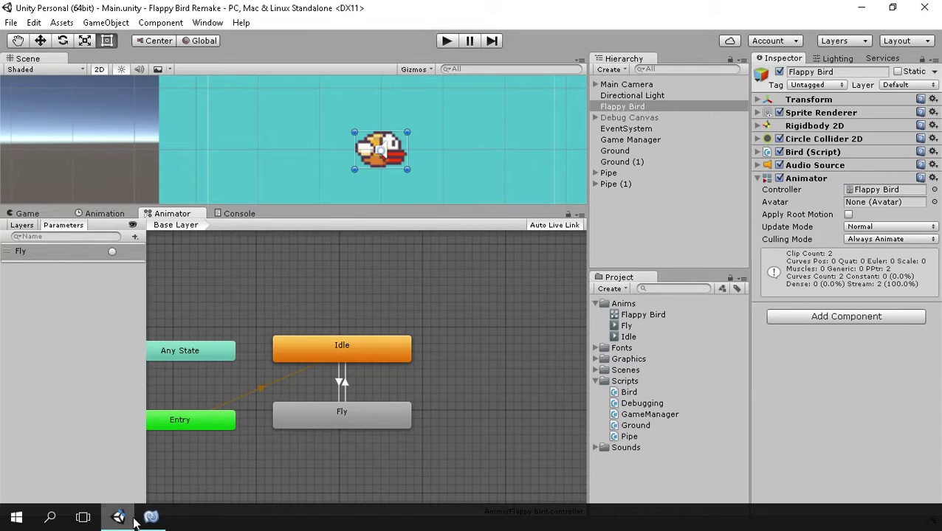
pyautogui.click(151, 516)
pyautogui.write('"')
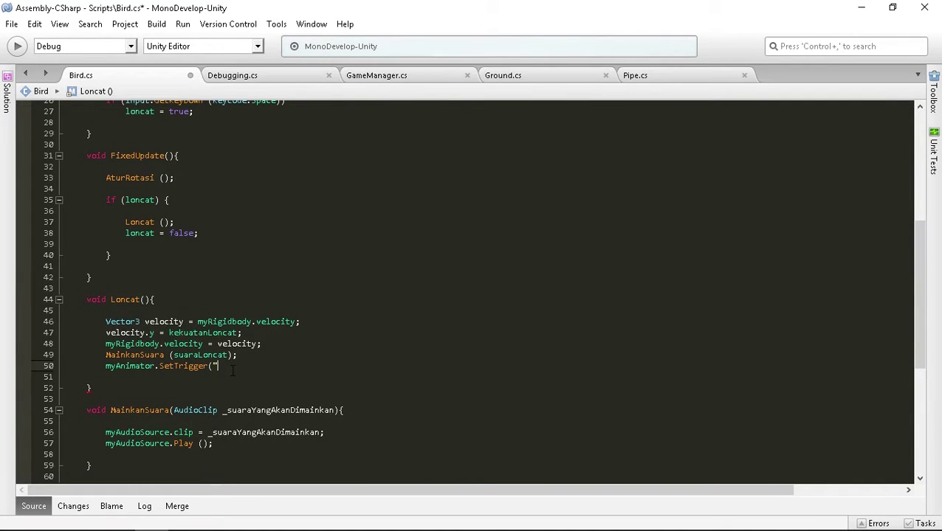
pyautogui.write('Fly")')
pyautogui.write(';')
pyautogui.hotkey('ctrl', 's')
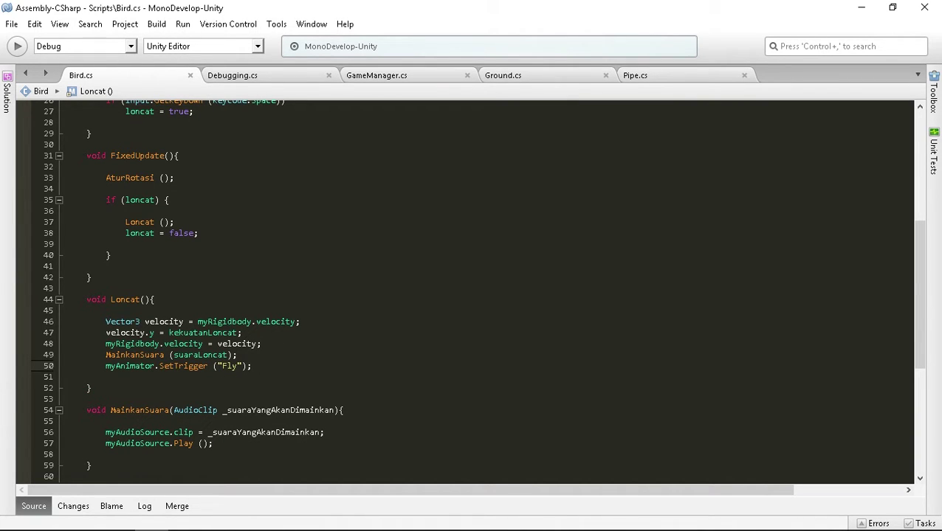
pyautogui.click(118, 520)
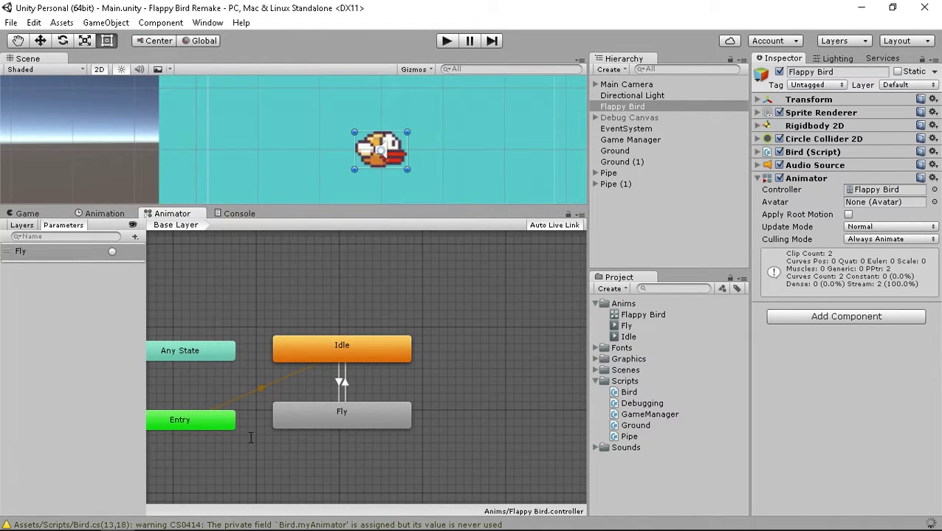
# - Glance back at Bird.cs, then bring the Unity editor to the front
pyautogui.click(151, 517)
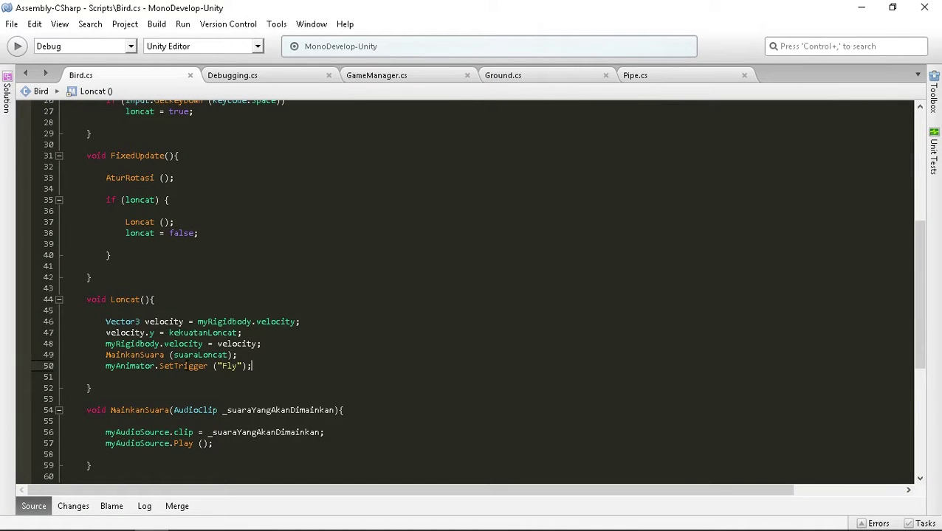
pyautogui.scroll(5, 473, 288)
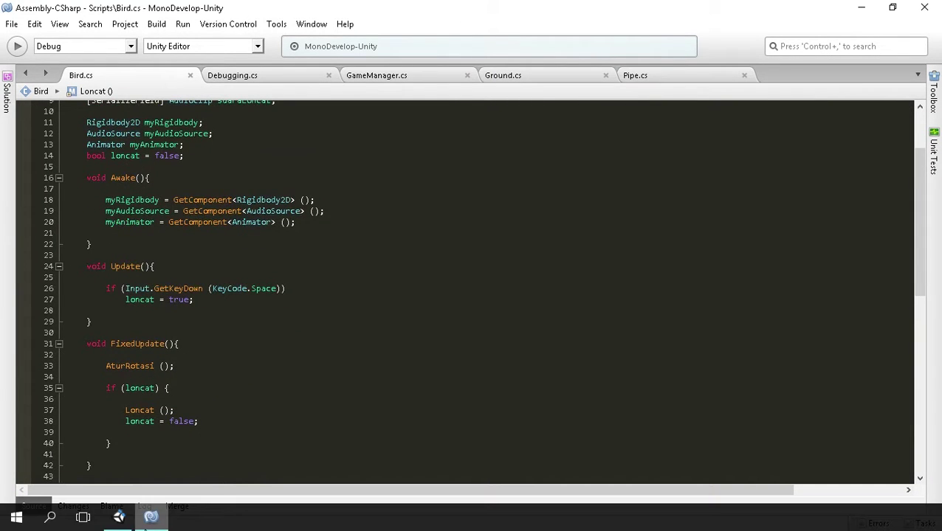
pyautogui.click(122, 516)
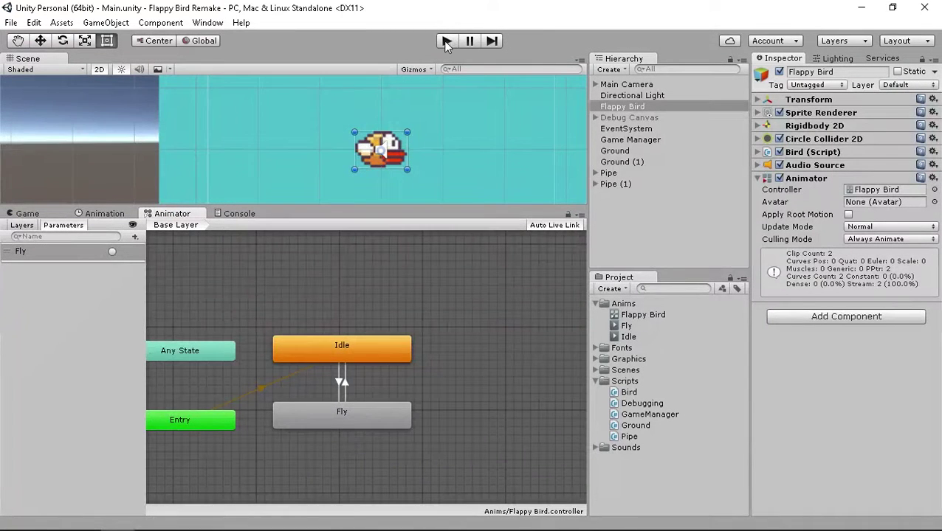
# - Play the game in the Game view, flapping the bird nine times with Space
pyautogui.click(23, 218)
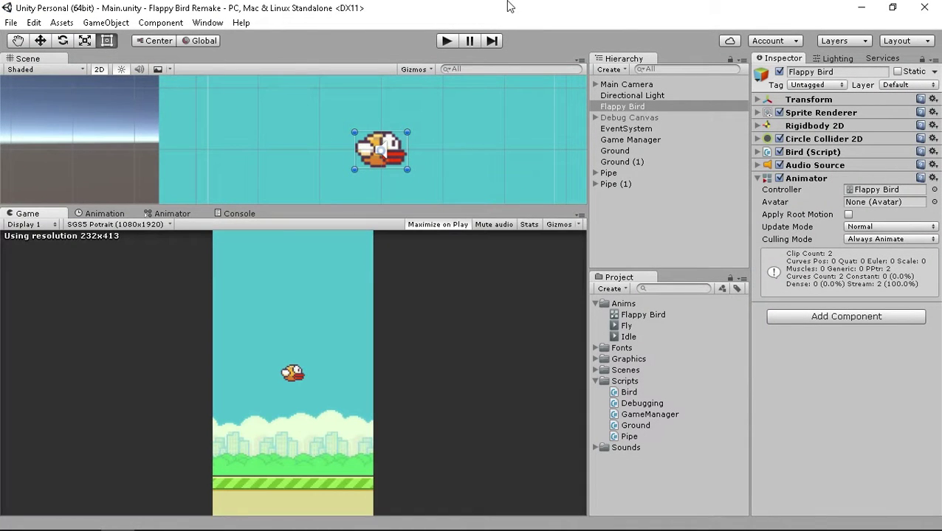
pyautogui.click(445, 42)
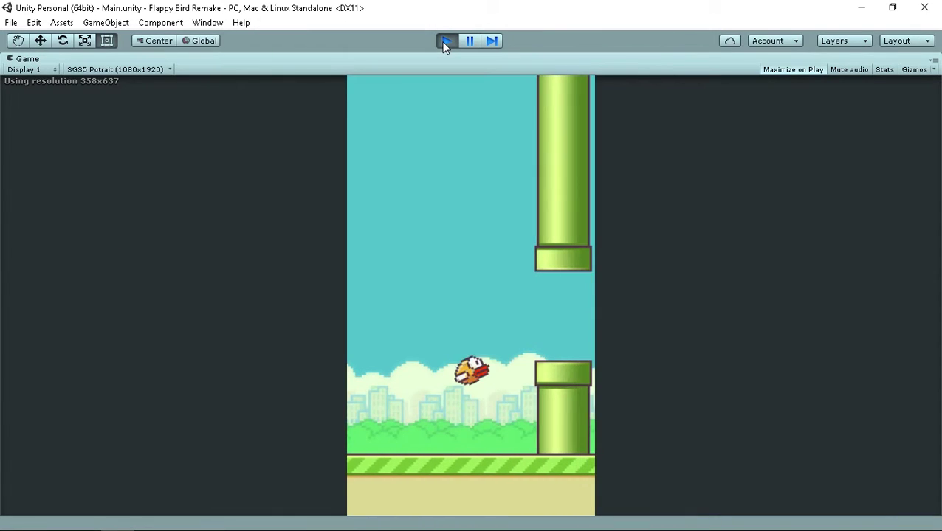
pyautogui.press('space')
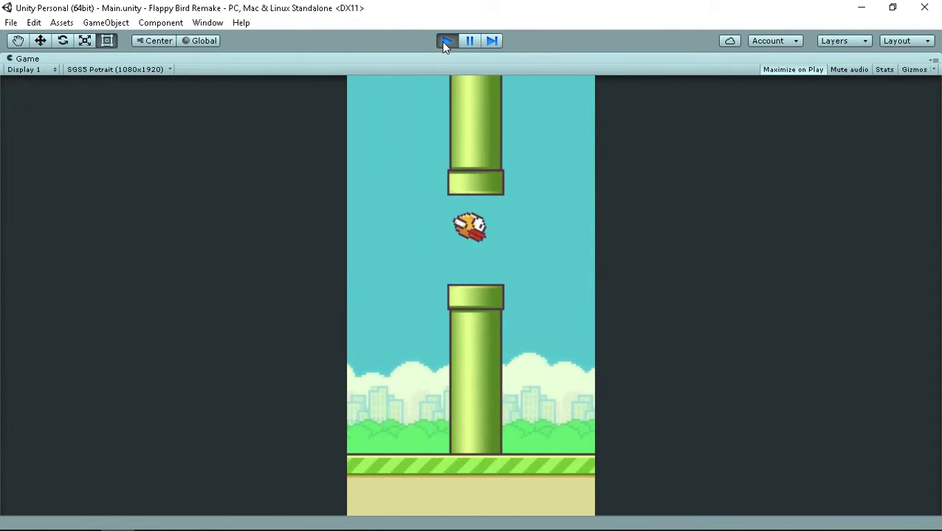
pyautogui.press('space')
pyautogui.press('space')
pyautogui.press('space')
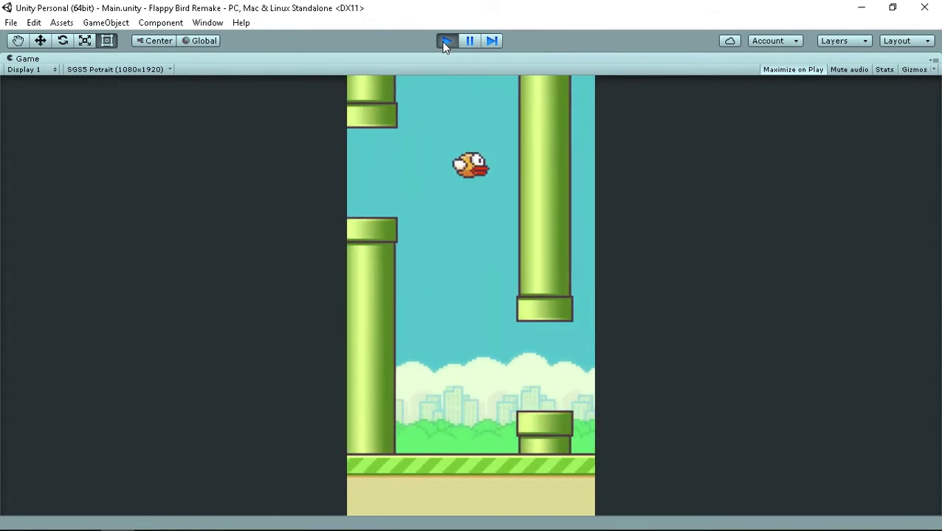
pyautogui.press('space')
pyautogui.press('space')
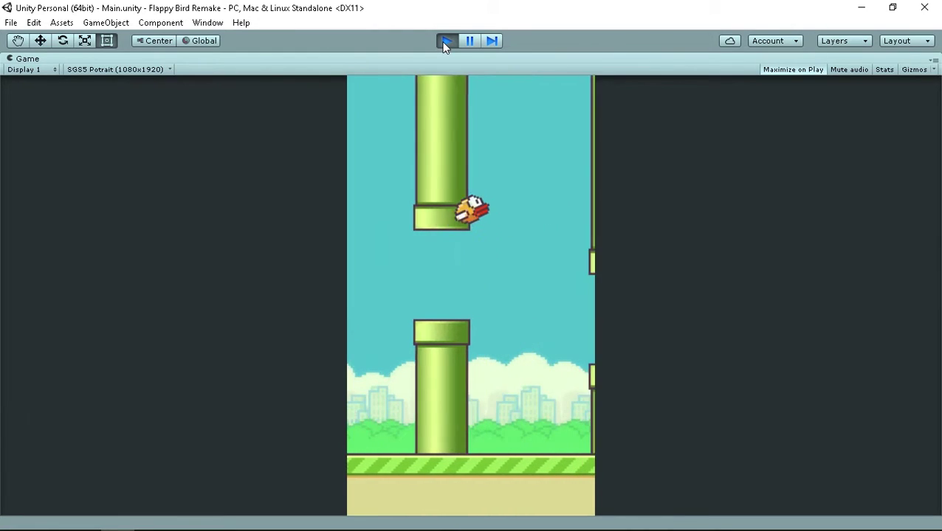
pyautogui.press('space')
pyautogui.press('space')
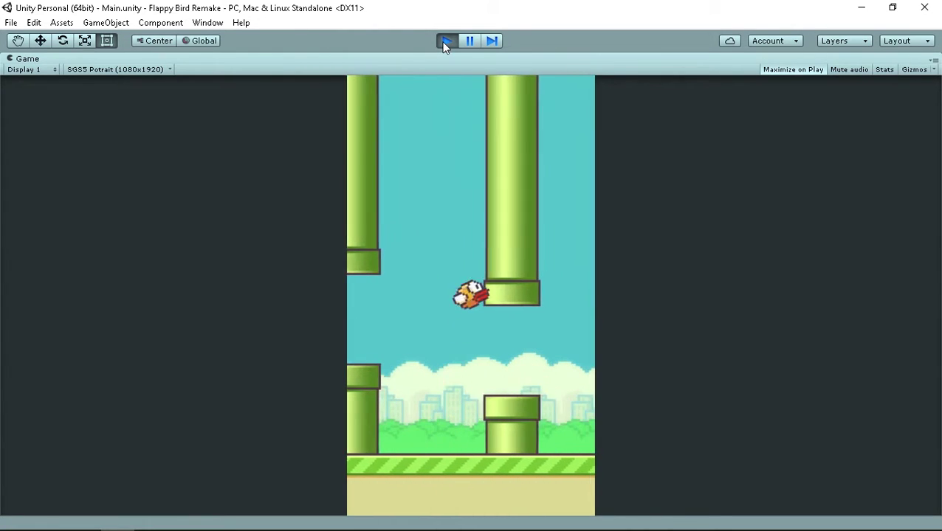
pyautogui.press('space')
pyautogui.press('space')
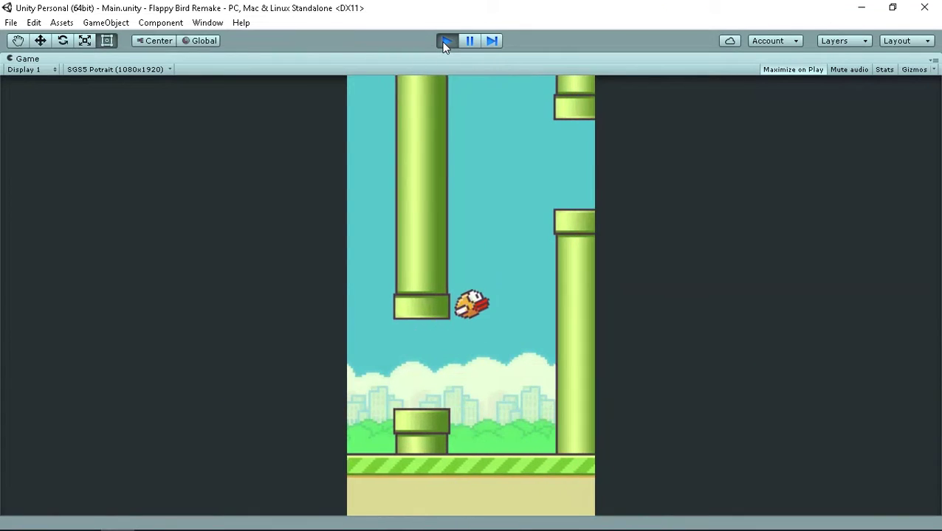
pyautogui.press('space')
pyautogui.press('space')
pyautogui.press('space')
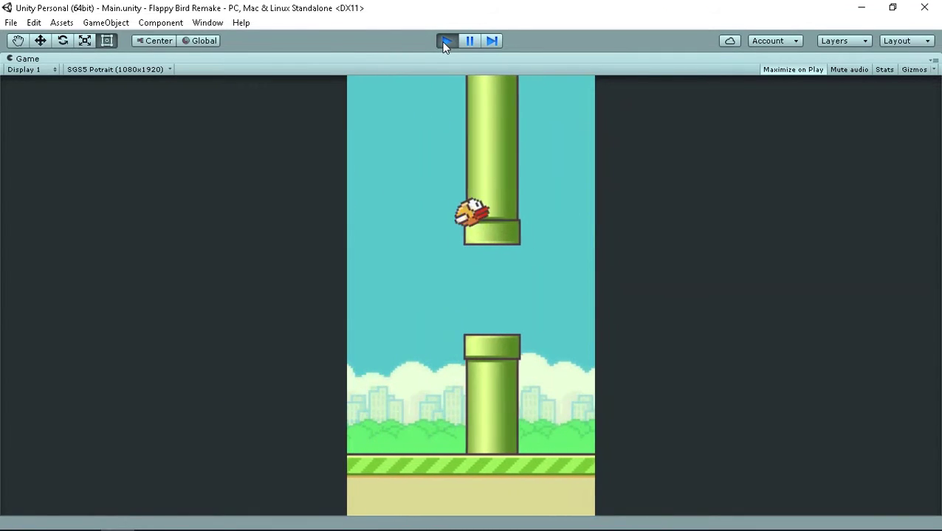
pyautogui.press('space')
pyautogui.press('space')
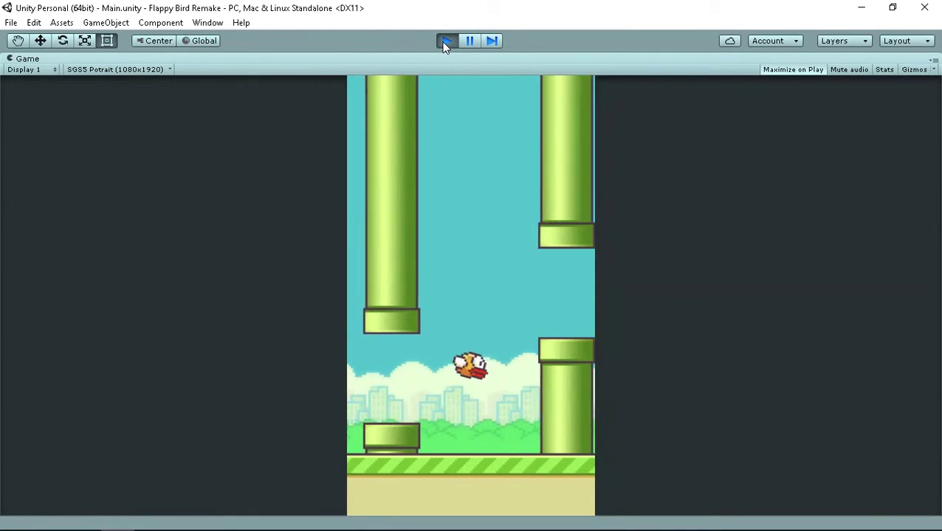
pyautogui.press('space')
pyautogui.press('space')
pyautogui.press('space')
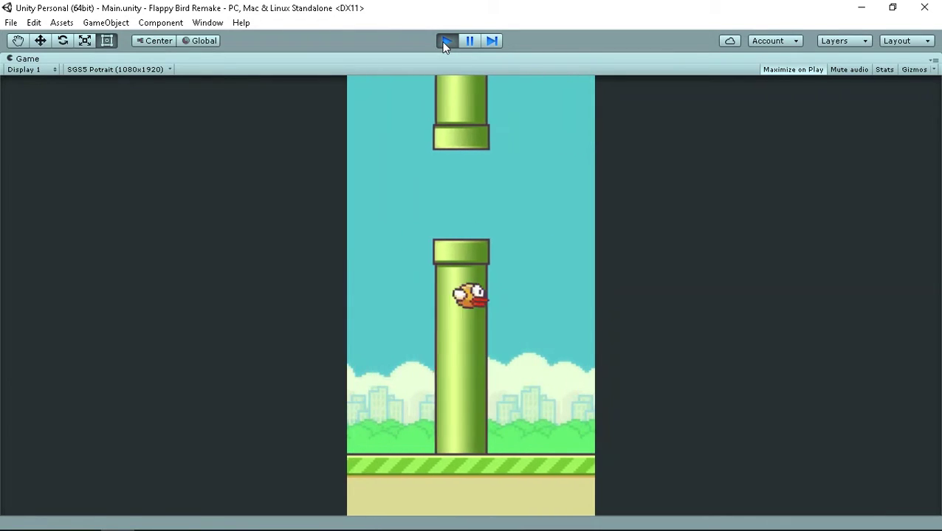
pyautogui.press('space')
# - Stop Play mode and select all four Bottom_Pipe_Green and Top_Pipe_Green children
pyautogui.click(445, 42)
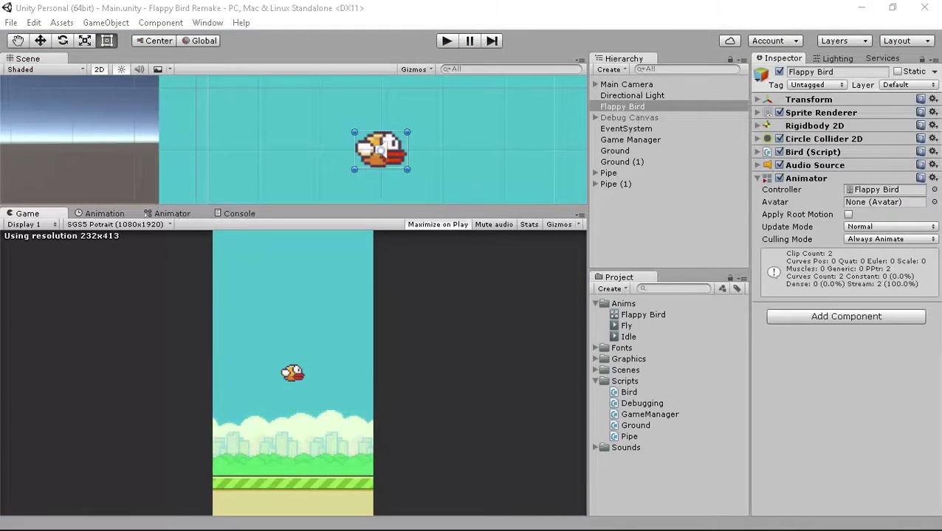
pyautogui.click(619, 174)
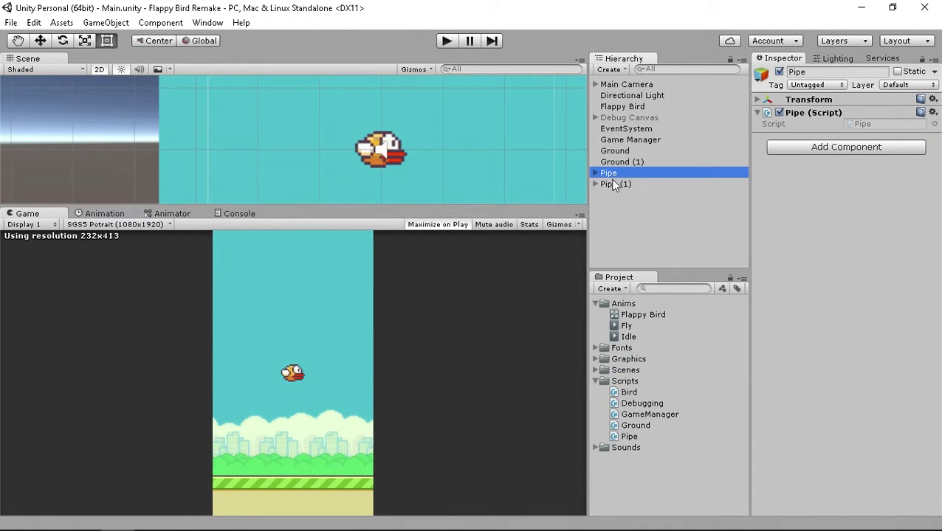
pyautogui.click(595, 173)
pyautogui.click(596, 207)
pyautogui.click(633, 185)
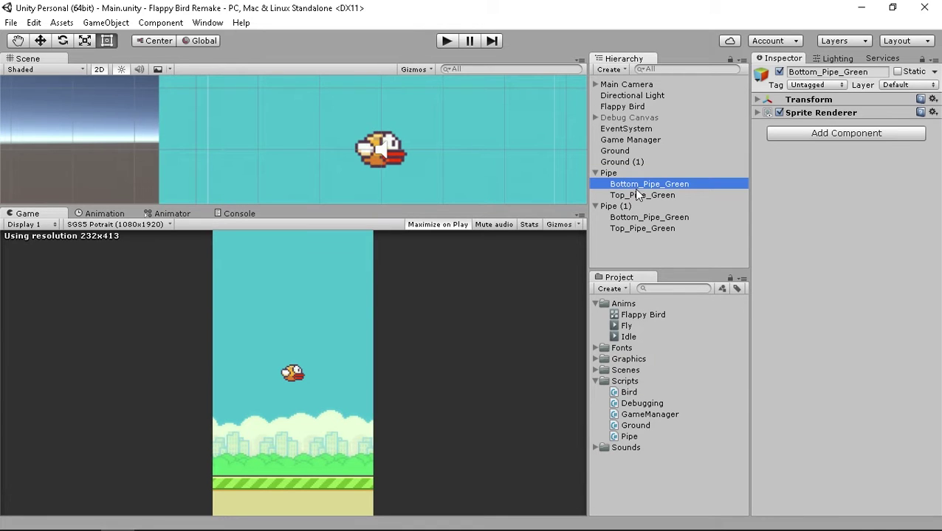
pyautogui.keyDown('ctrl'); pyautogui.click(641, 198); pyautogui.keyUp('ctrl')
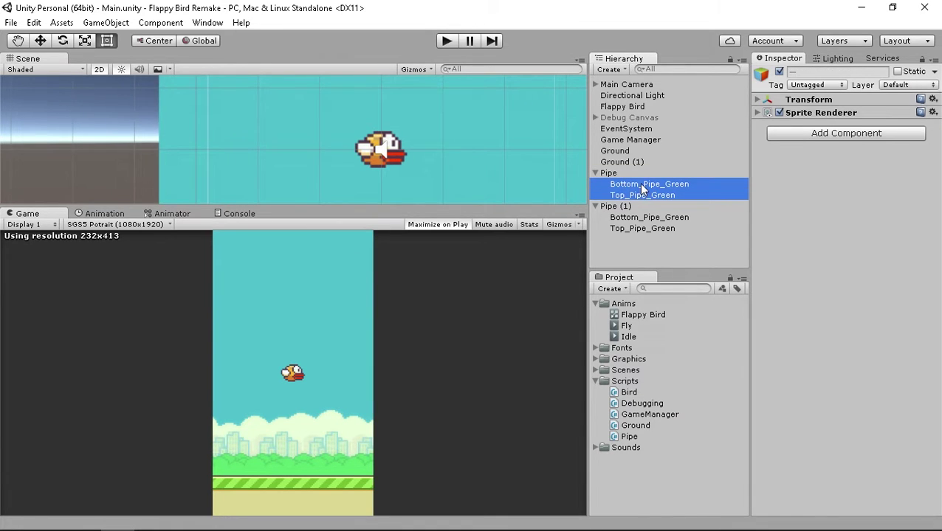
pyautogui.keyDown('ctrl'); pyautogui.click(646, 195); pyautogui.keyUp('ctrl')
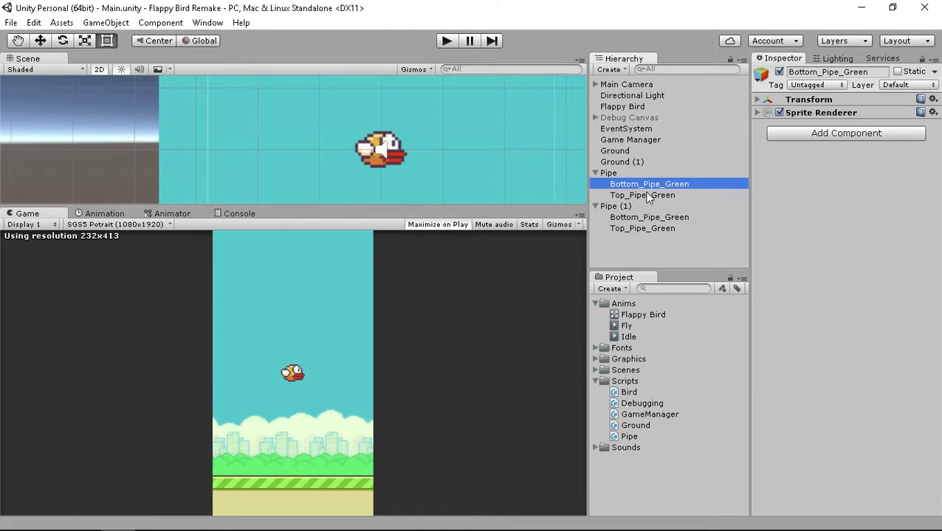
pyautogui.keyDown('ctrl'); pyautogui.click(647, 196); pyautogui.keyUp('ctrl')
pyautogui.keyDown('ctrl'); pyautogui.click(648, 217); pyautogui.keyUp('ctrl')
pyautogui.keyDown('ctrl'); pyautogui.click(652, 228); pyautogui.keyUp('ctrl')
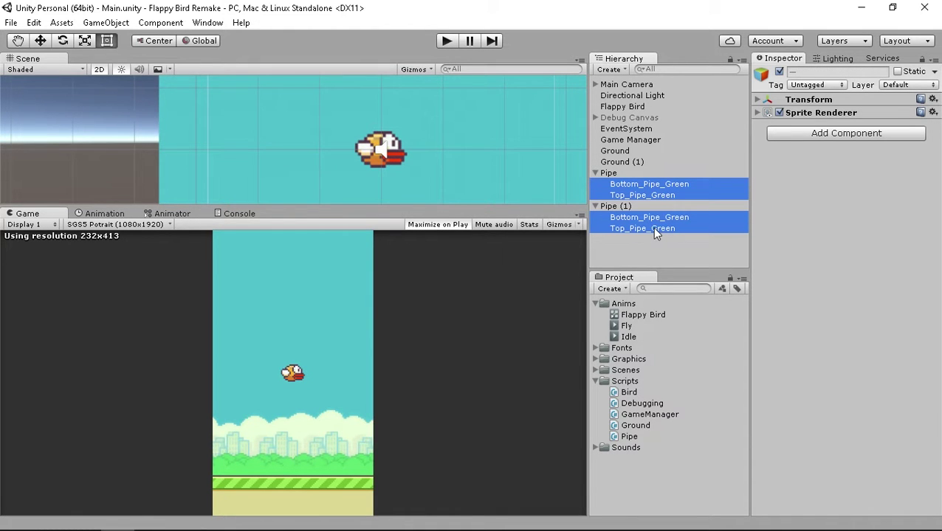
# - Add a Box Collider 2D with Is Trigger enabled to the four pipes
pyautogui.click(840, 132)
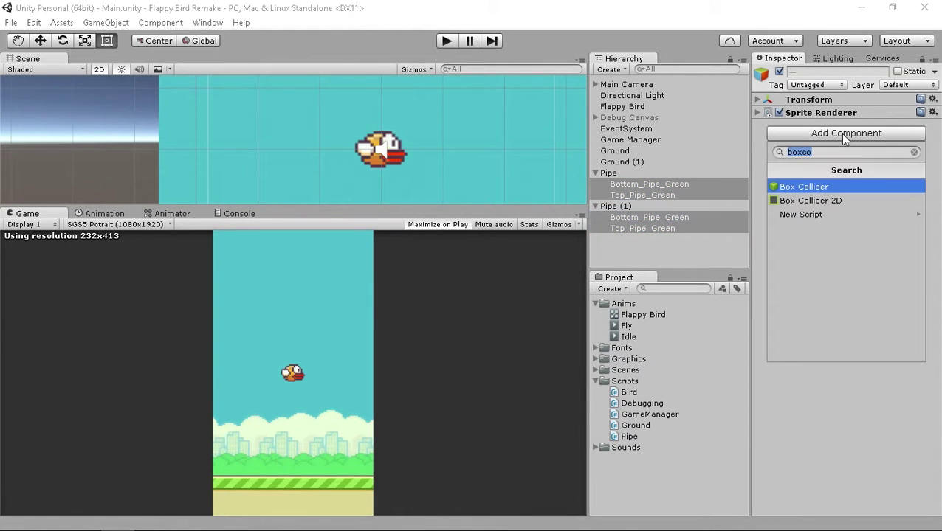
pyautogui.click(839, 201)
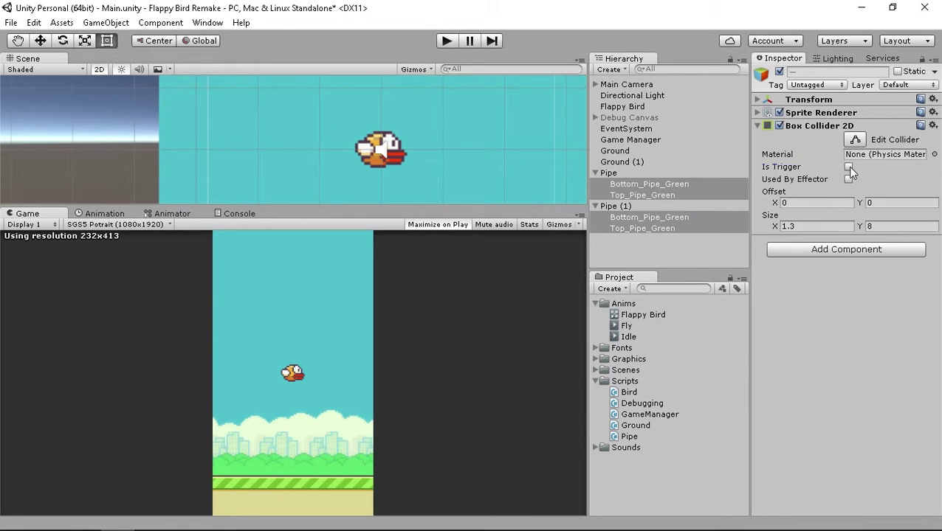
pyautogui.click(848, 168)
# - Create a new tag named Pipe in the Tag Manager
pyautogui.click(826, 87)
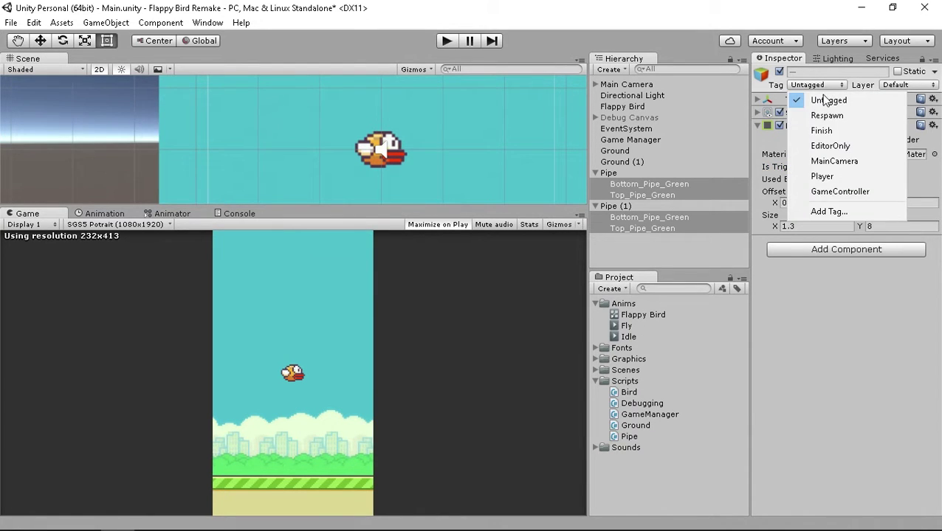
pyautogui.click(831, 212)
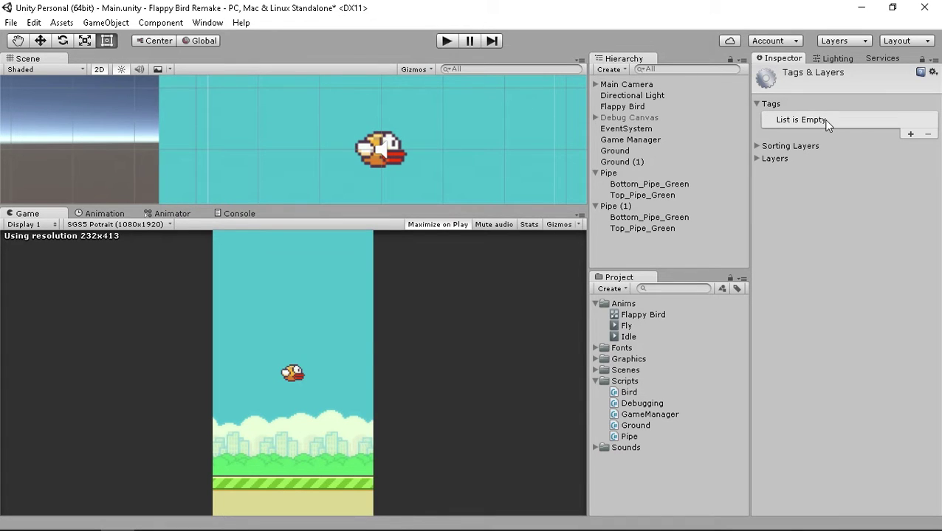
pyautogui.click(910, 134)
pyautogui.click(877, 120)
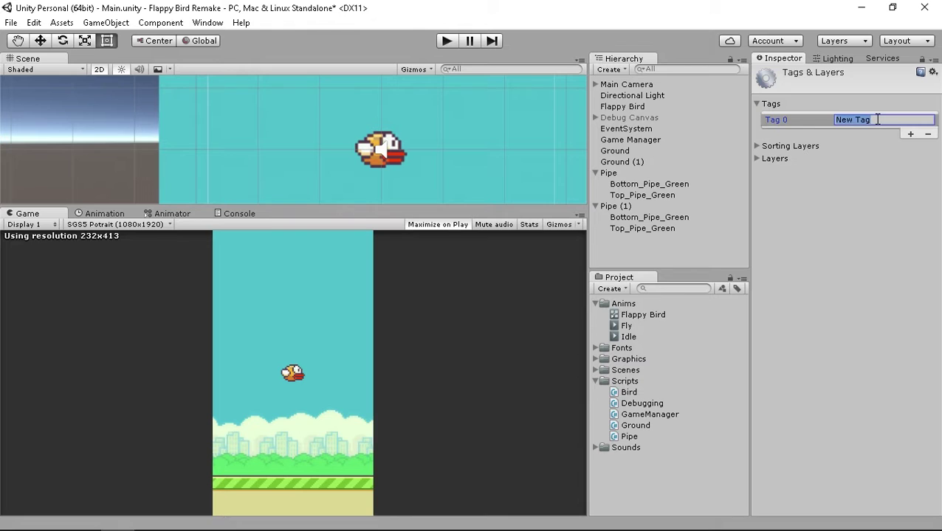
pyautogui.write('Pipe')
pyautogui.click(874, 214)
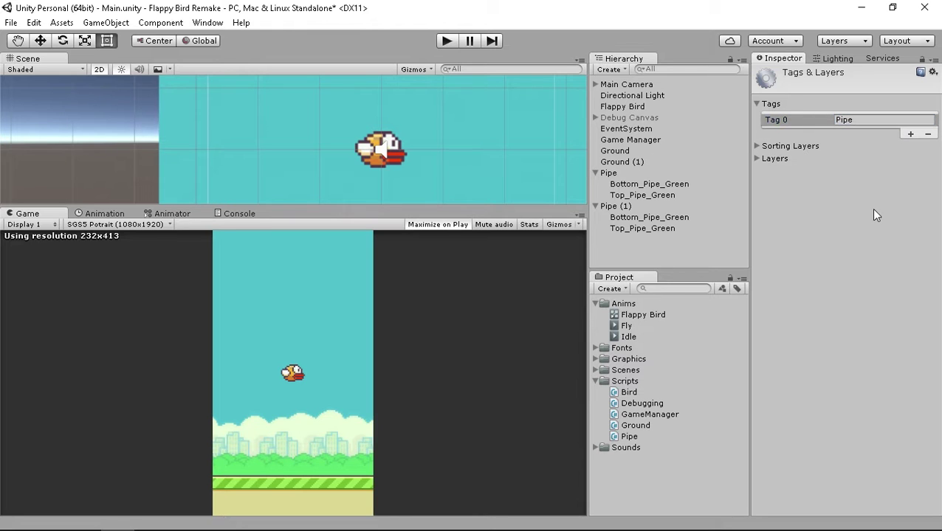
# - Assign the Pipe tag to all four green pipe sprites
pyautogui.click(666, 183)
pyautogui.keyDown('ctrl'); pyautogui.click(665, 194); pyautogui.keyUp('ctrl')
pyautogui.keyDown('ctrl'); pyautogui.click(665, 217); pyautogui.keyUp('ctrl')
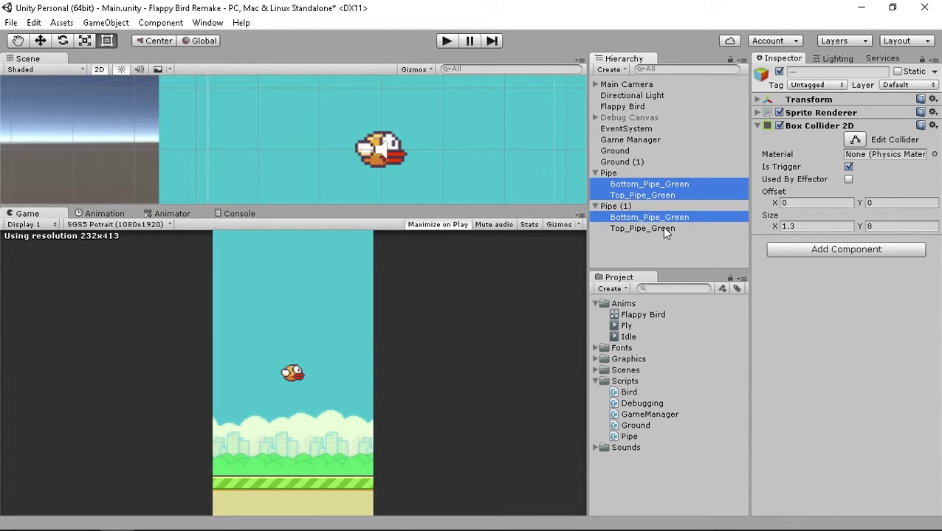
pyautogui.keyDown('ctrl'); pyautogui.click(661, 228); pyautogui.keyUp('ctrl')
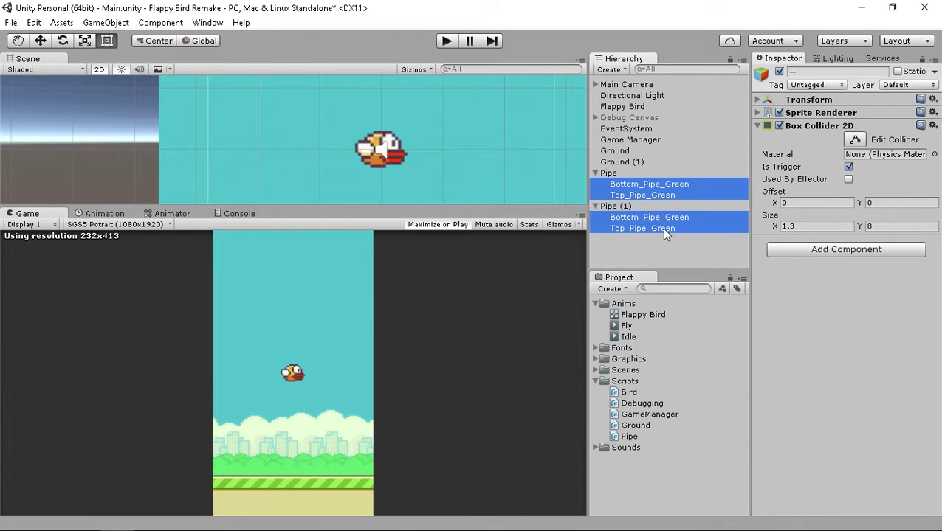
pyautogui.click(841, 86)
pyautogui.click(819, 207)
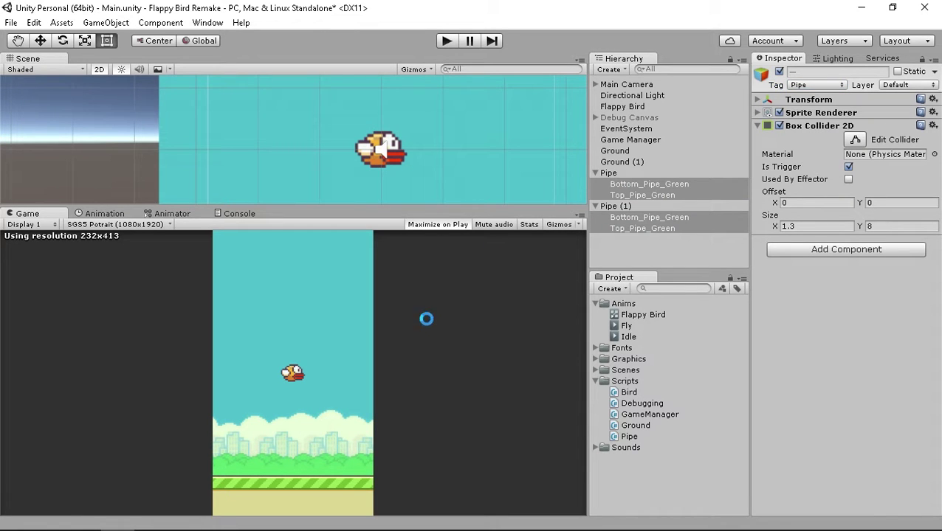
# - Fold the Awake, Update and FixedUpdate methods in Bird.cs
pyautogui.click(153, 518)
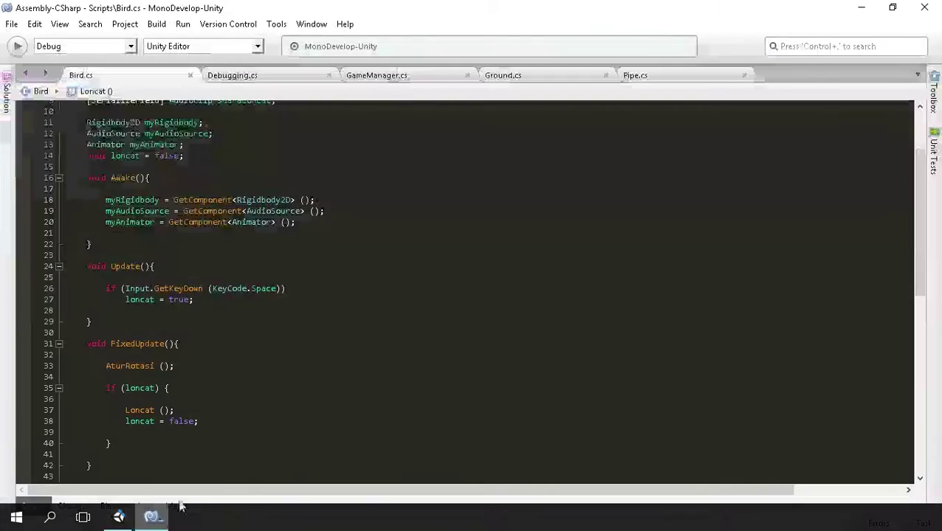
pyautogui.scroll(-11, 213, 366)
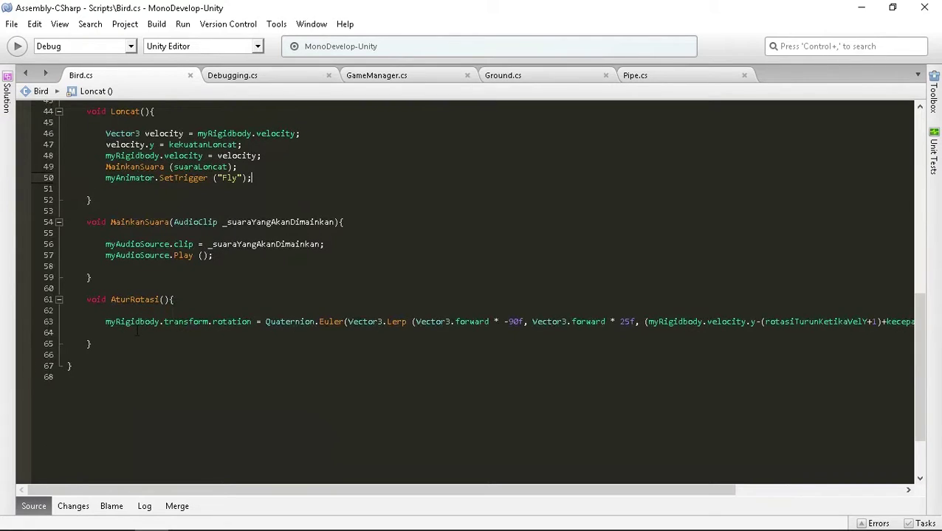
pyautogui.click(126, 341)
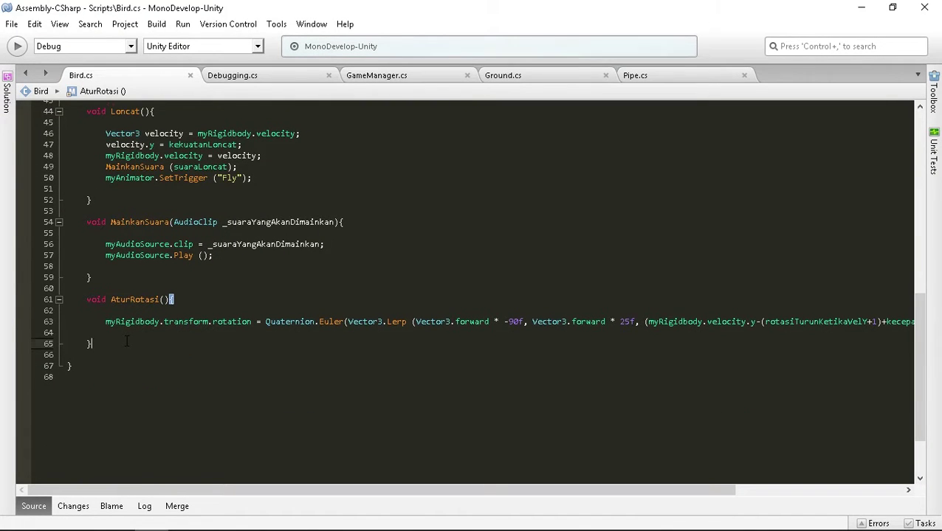
pyautogui.scroll(6, 127, 342)
pyautogui.scroll(8, 126, 342)
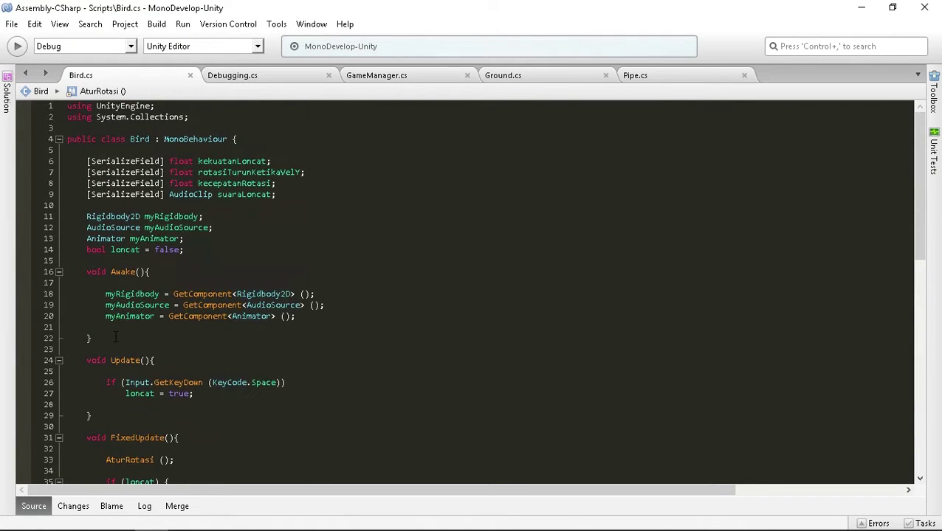
pyautogui.click(59, 272)
pyautogui.click(59, 294)
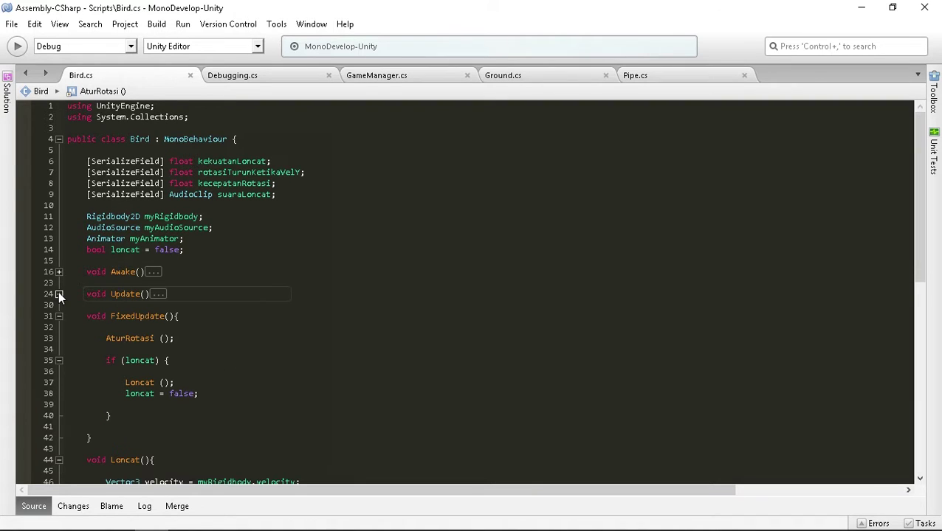
pyautogui.click(59, 316)
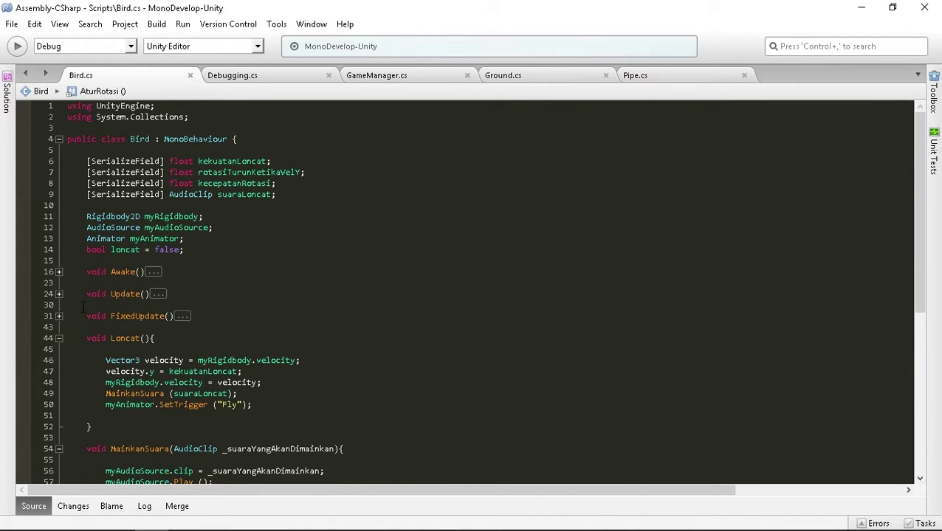
# - Delete the blank lines between methods and fold Loncat, MainkanSuara and AturRotasi
pyautogui.click(87, 304)
pyautogui.press('BackSpace')
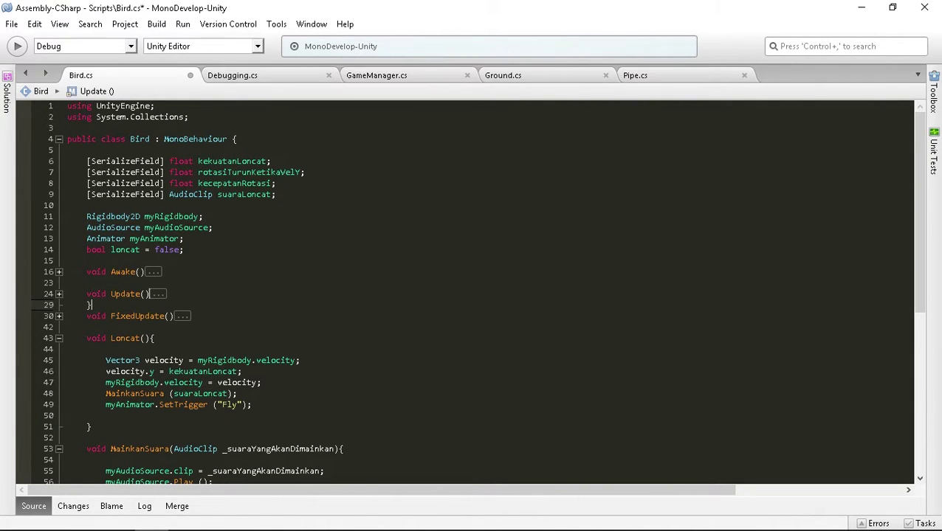
pyautogui.click(95, 283)
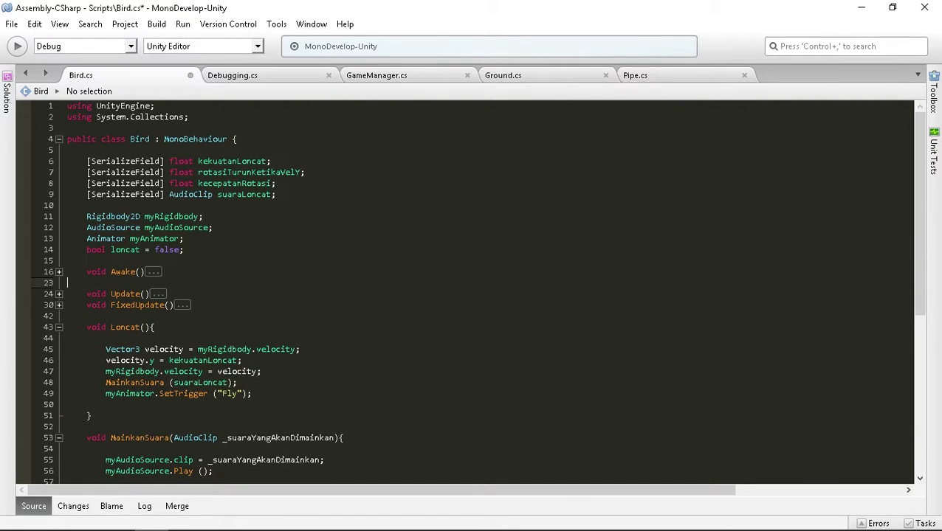
pyautogui.press('BackSpace')
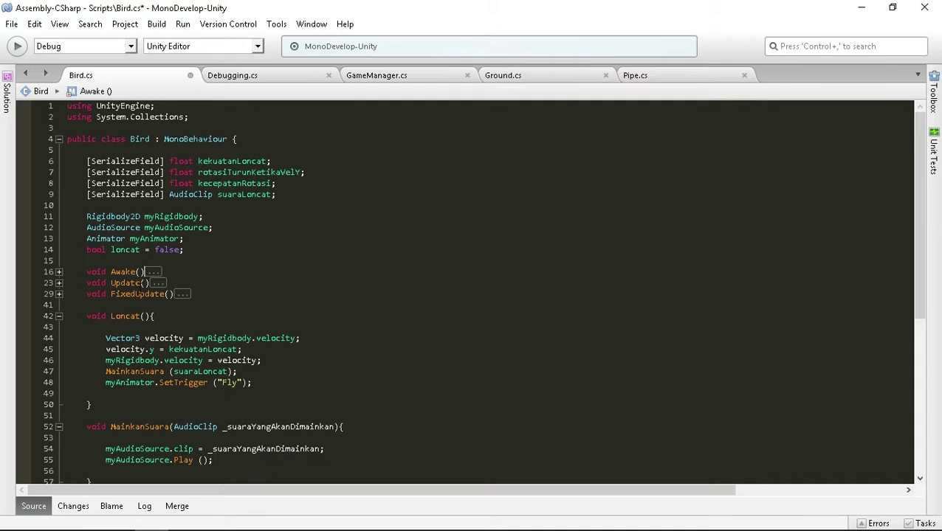
pyautogui.click(135, 304)
pyautogui.click(59, 316)
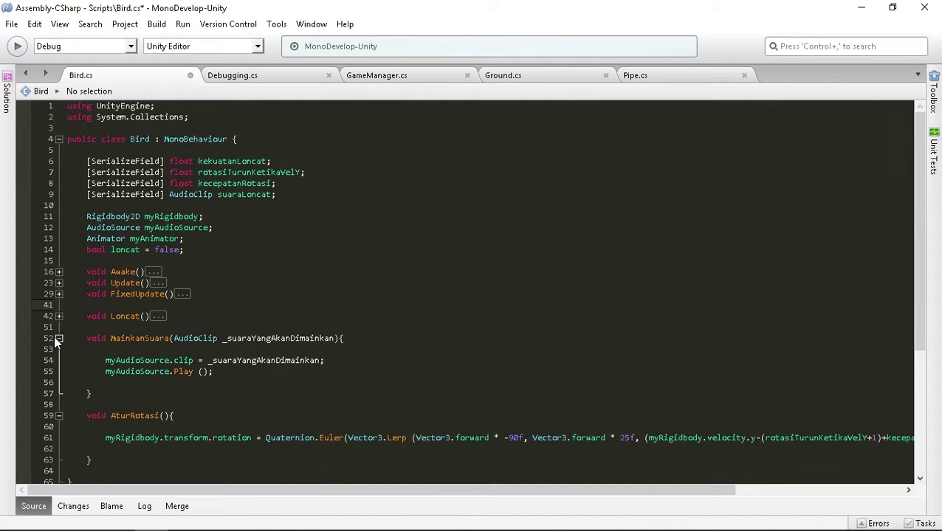
pyautogui.click(58, 338)
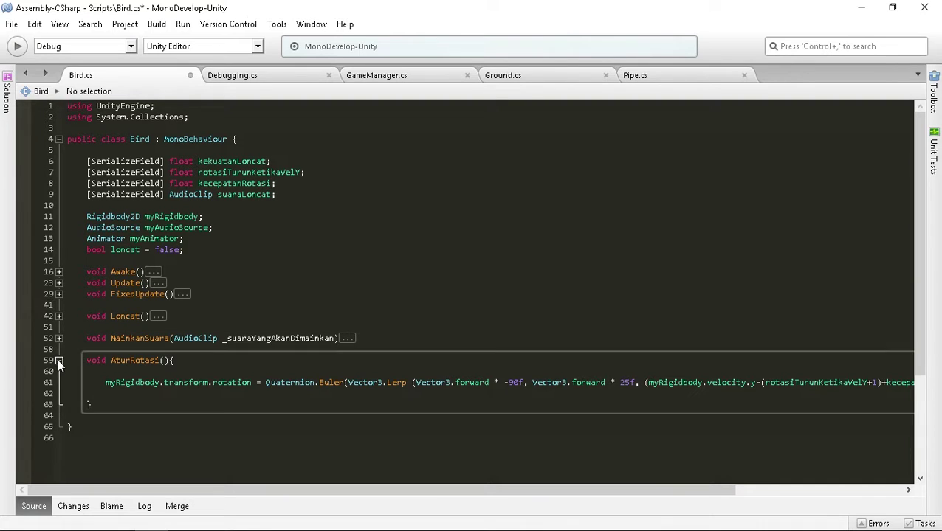
pyautogui.click(58, 360)
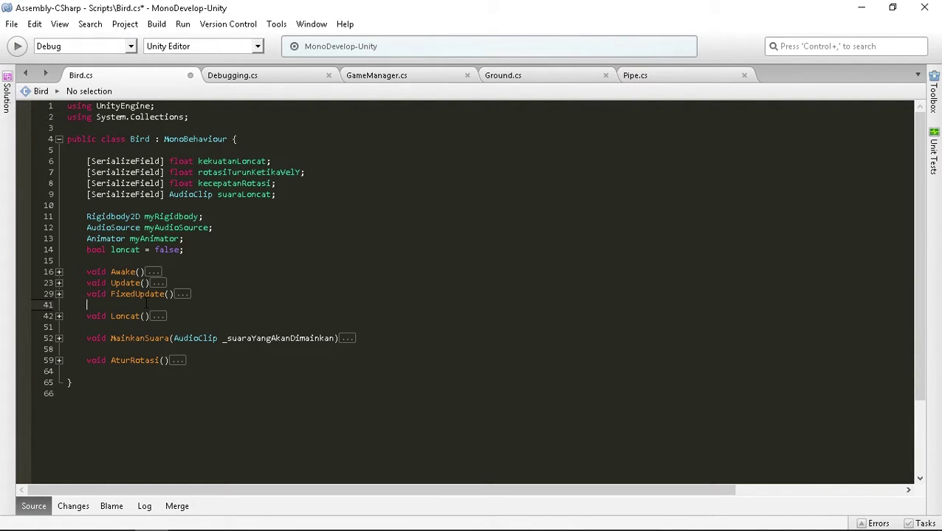
# - Write an empty void OnTriggerEnter2D(Collider2D col) { } method after FixedUpdate
pyautogui.press('Return')
pyautogui.press('Return')
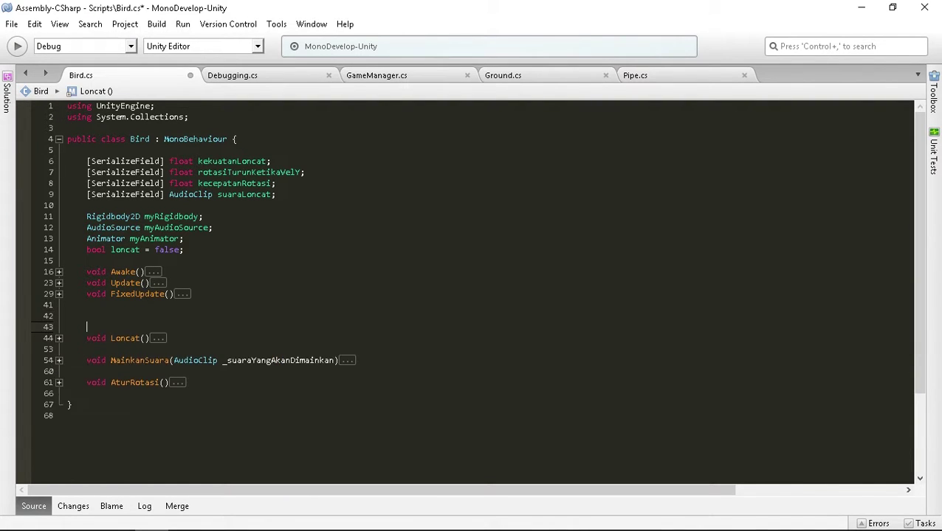
pyautogui.press('Up')
pyautogui.write('void ')
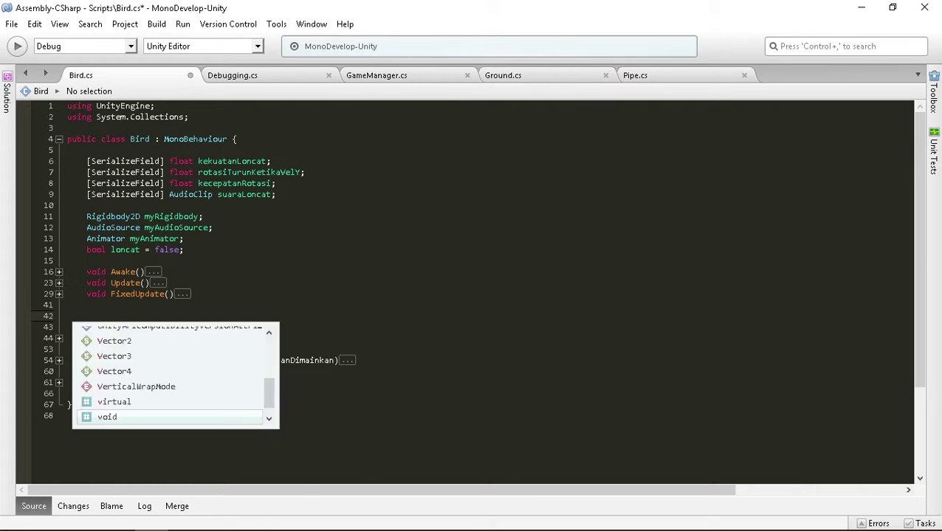
pyautogui.write('OnColl')
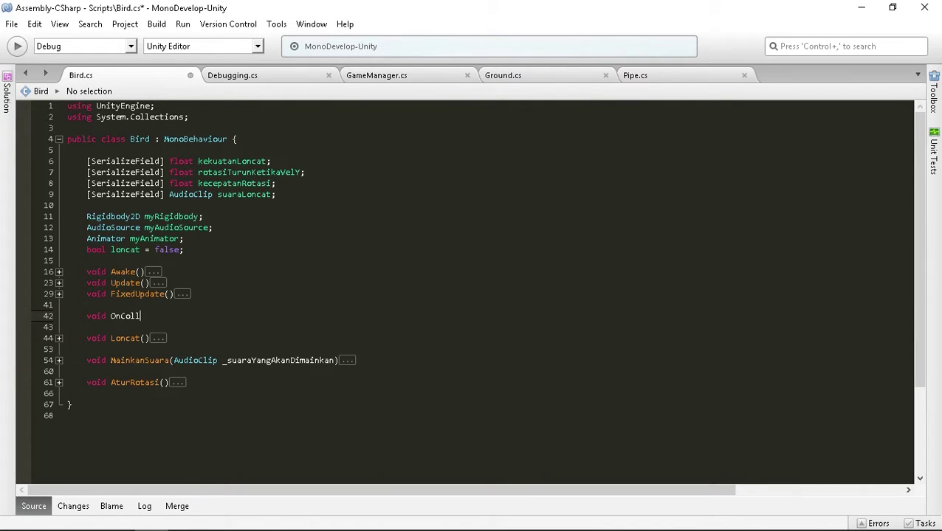
pyautogui.write('ision')
pyautogui.press('BackSpace')
pyautogui.press('BackSpace')
pyautogui.press('BackSpace')
pyautogui.write('Tri')
pyautogui.write('ggerEnter')
pyautogui.write('2D')
pyautogui.write('(')
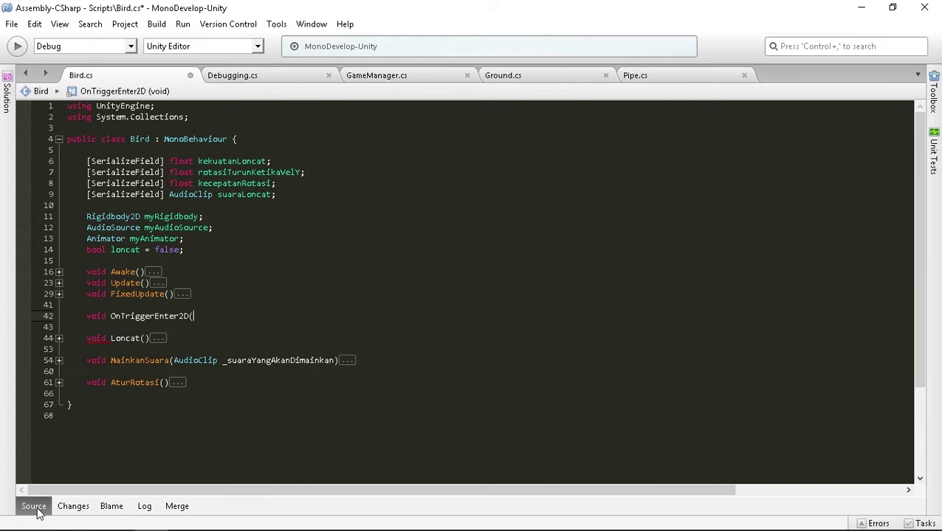
pyautogui.hotkey('alt', 'Tab')
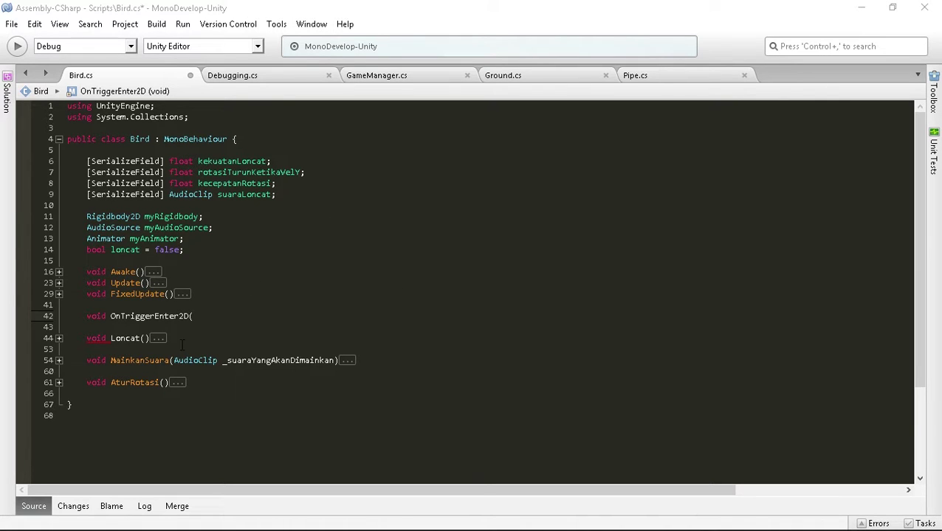
pyautogui.write('coll')
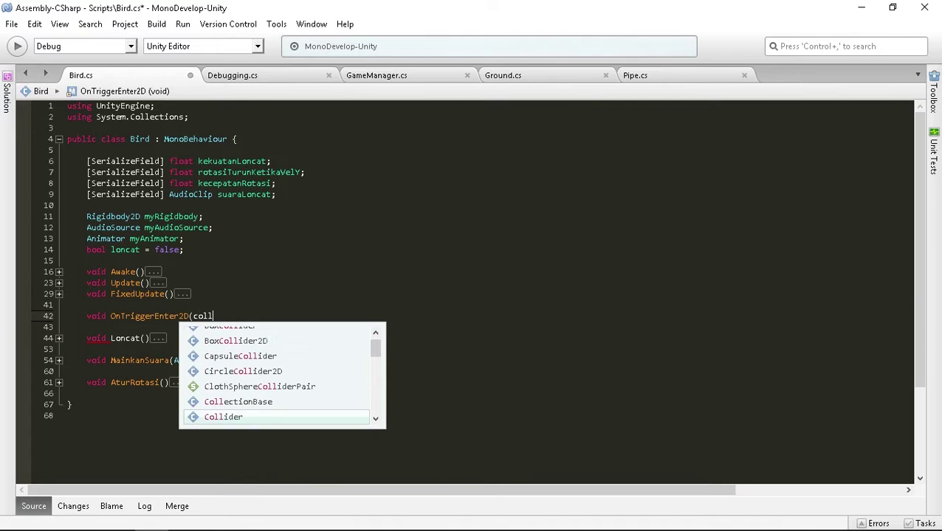
pyautogui.write('i')
pyautogui.press('Down')
pyautogui.press('Return')
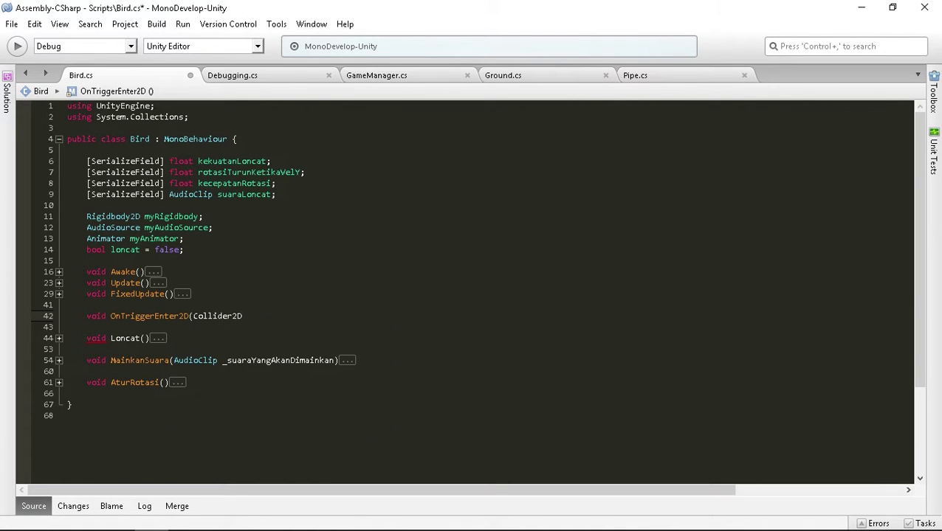
pyautogui.write(' col')
pyautogui.write('){')
pyautogui.press('Return')
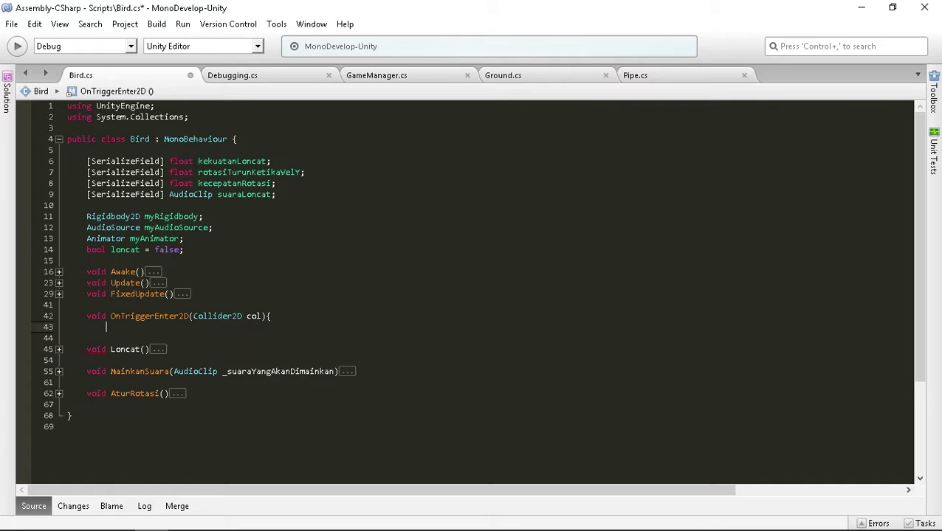
pyautogui.press('Return')
pyautogui.write('}')
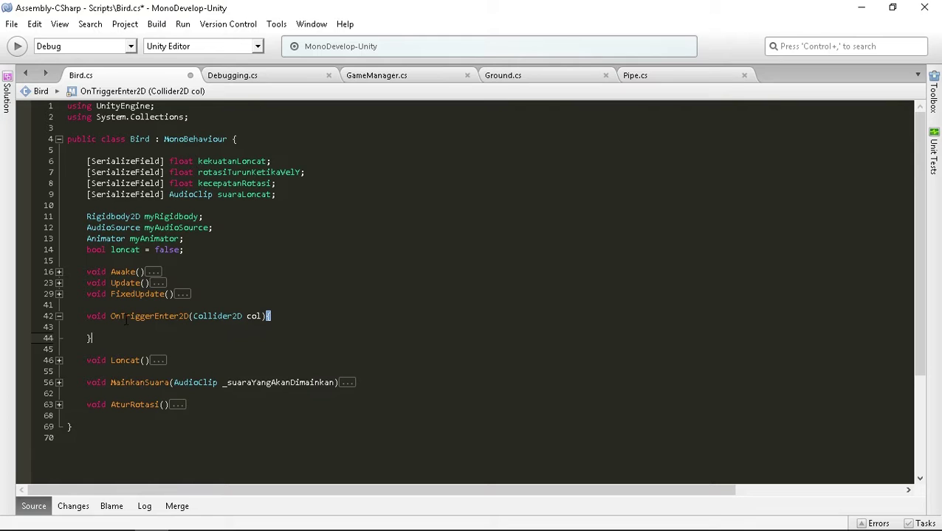
# - Retype the parameter type as Collider2D via autocomplete, leaving the cursor in the method body
pyautogui.moveTo(124, 316)
pyautogui.click(214, 315)
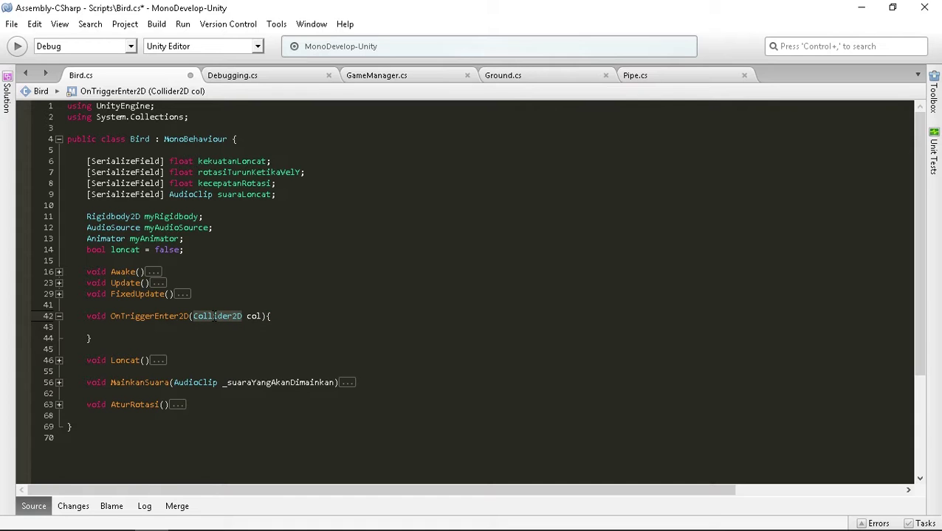
pyautogui.doubleClick(215, 316)
pyautogui.write('collisi')
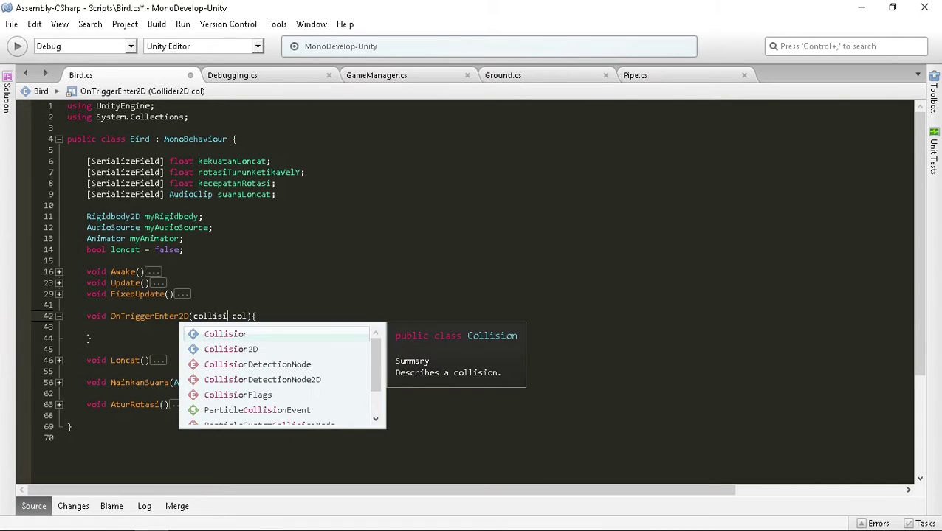
pyautogui.write('o')
pyautogui.press('Escape')
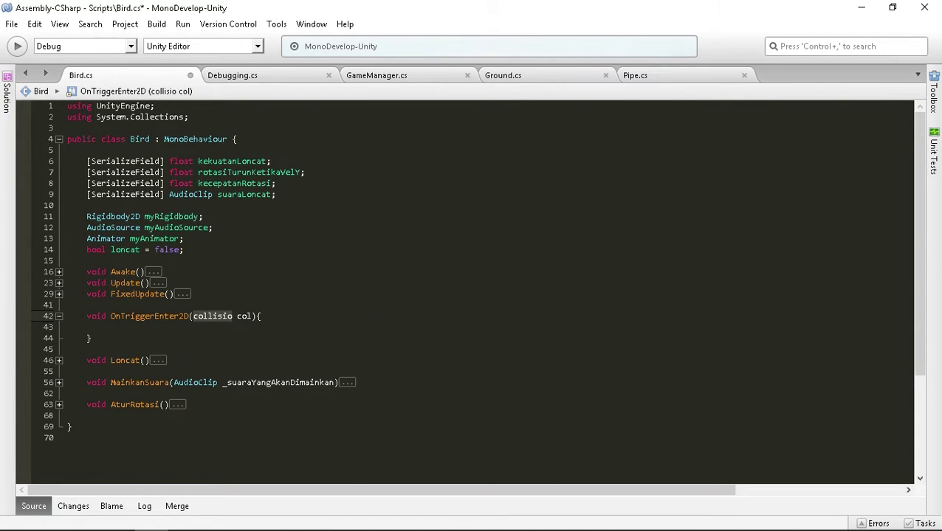
pyautogui.press('BackSpace')
pyautogui.press('BackSpace')
pyautogui.press('BackSpace')
pyautogui.write('li')
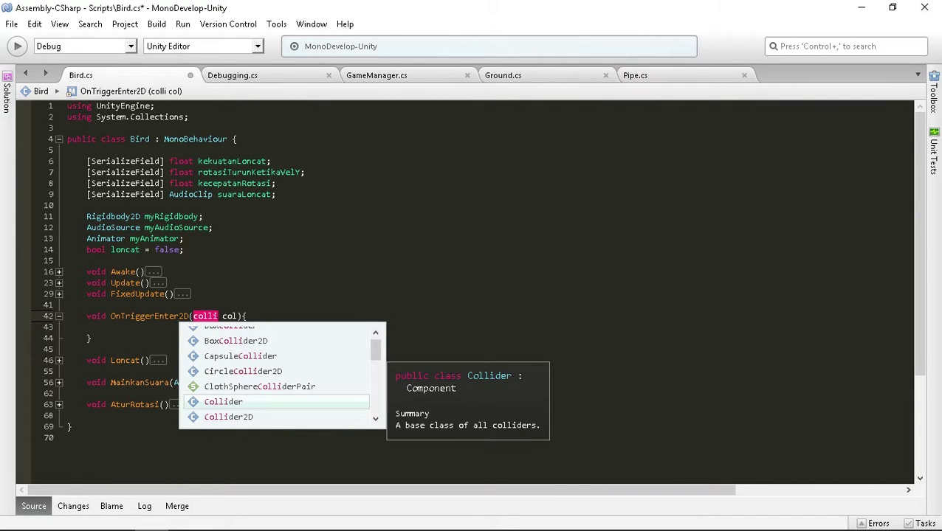
pyautogui.press('Down')
pyautogui.press('Return')
pyautogui.click(214, 329)
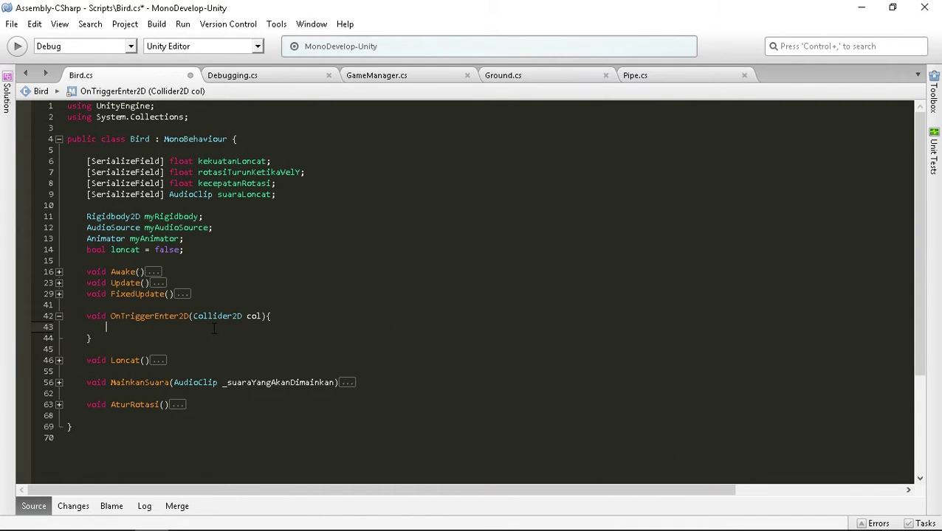
# - Add an if (col.CompareTag("Pipe")) block inside OnTriggerEnter2D
pyautogui.write('if')
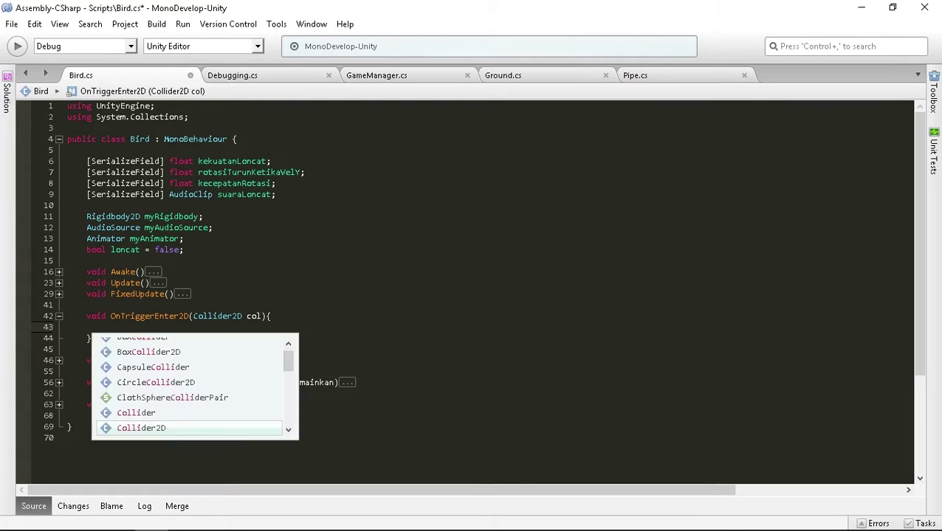
pyautogui.write('(col')
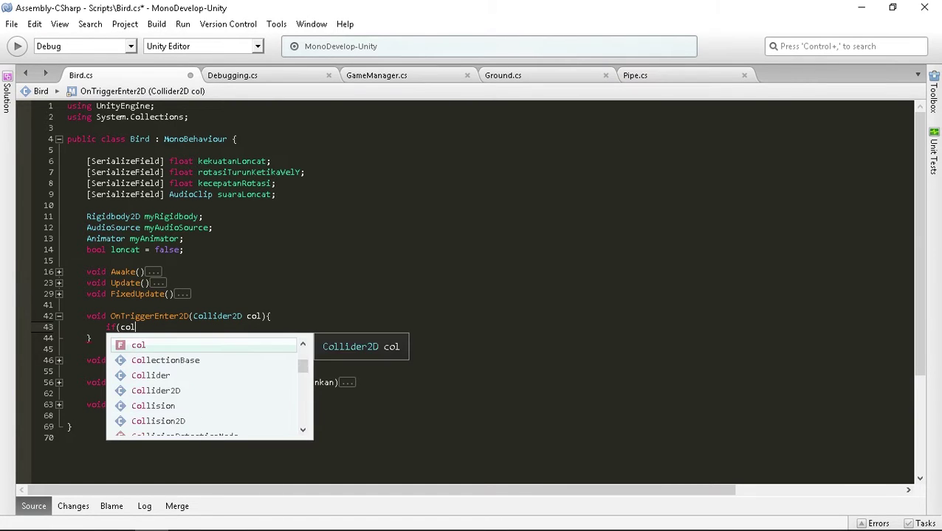
pyautogui.write('.com')
pyautogui.press('Return')
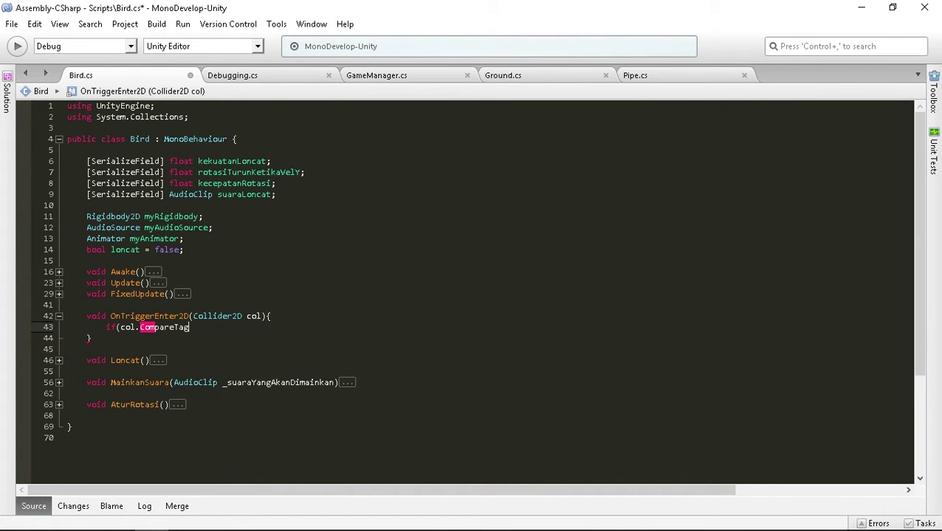
pyautogui.write('(')
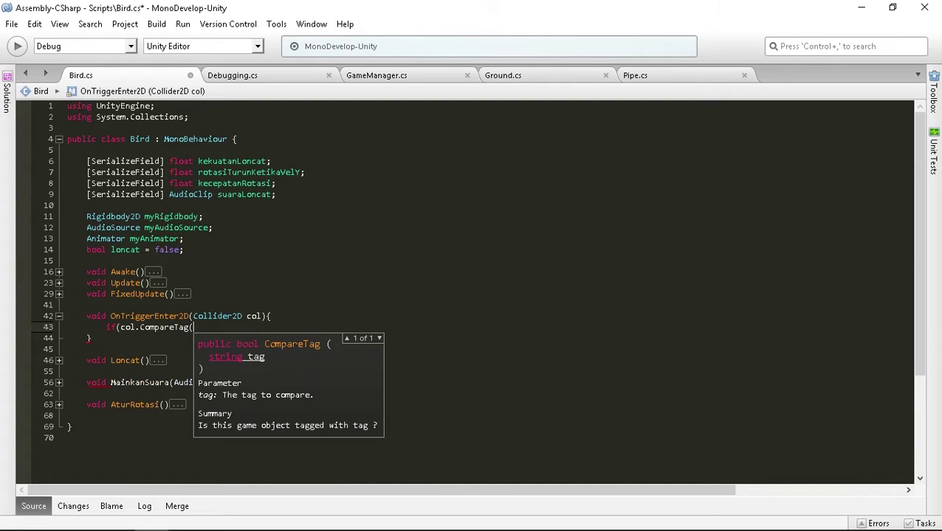
pyautogui.write('"Pipe"')
pyautogui.write('){')
pyautogui.press('Return')
pyautogui.press('Return')
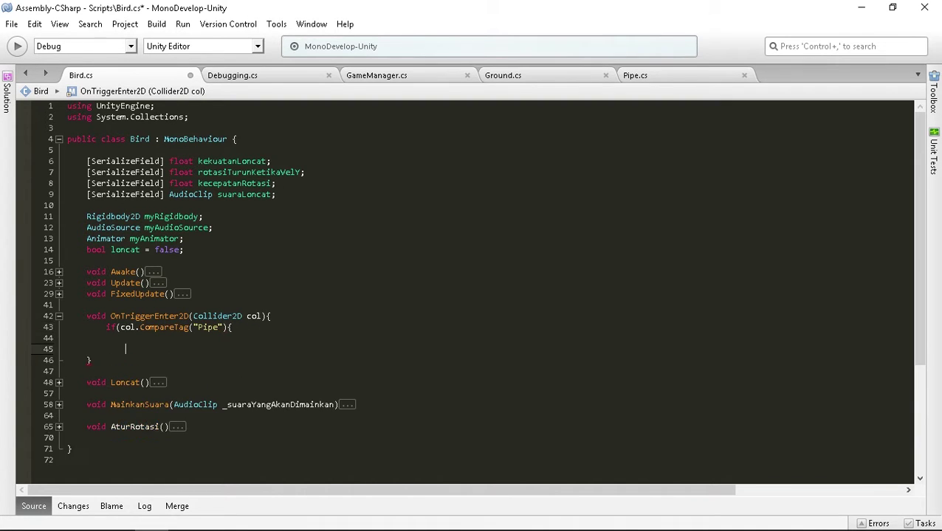
pyautogui.write('}')
pyautogui.press('Up')
pyautogui.click(109, 327)
pyautogui.click(218, 327)
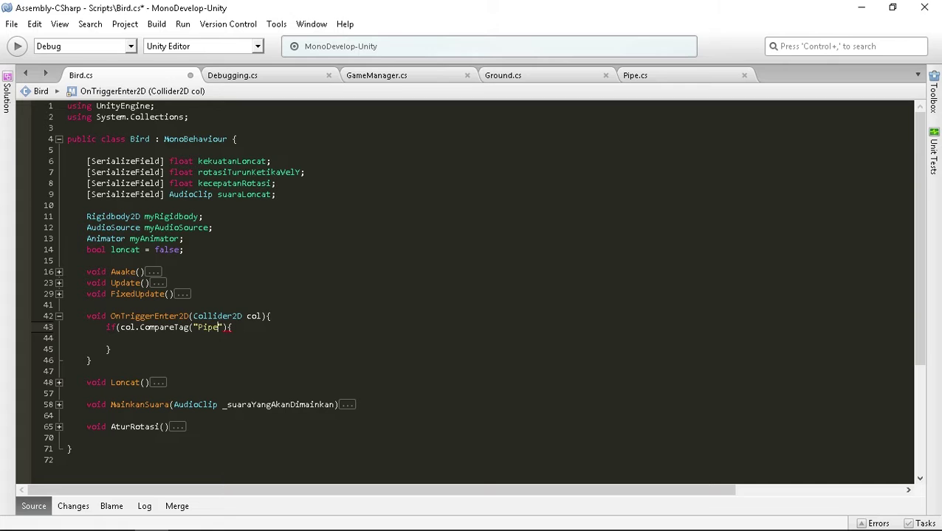
pyautogui.press('Right')
pyautogui.write(')')
# - Print "Kita menabrak pipa!" inside the if block, save, and return to Unity
pyautogui.press('Down')
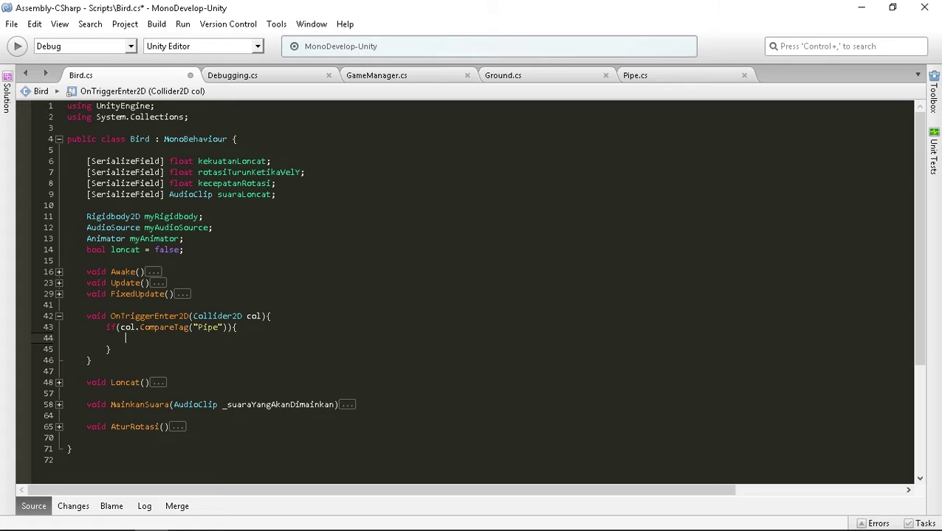
pyautogui.write('De')
pyautogui.press('BackSpace')
pyautogui.press('BackSpace')
pyautogui.write('print(')
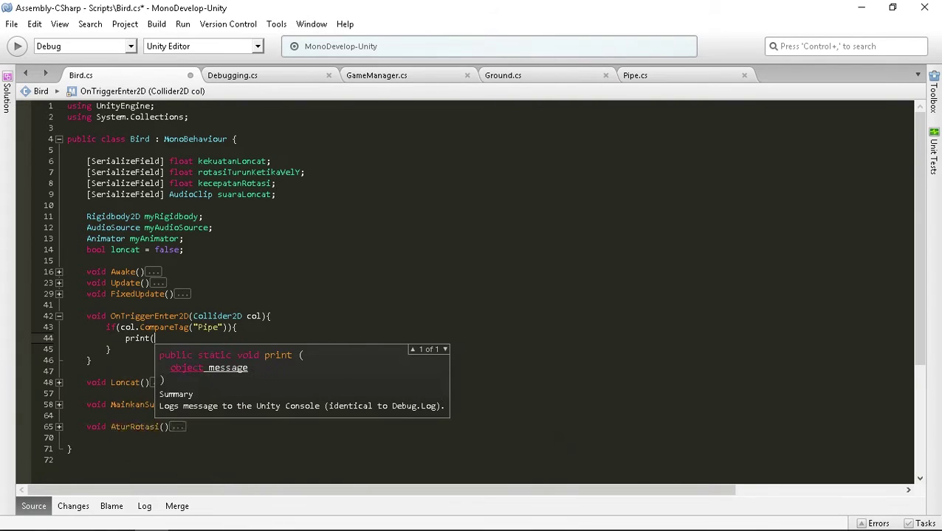
pyautogui.write('"')
pyautogui.write('Kita mena')
pyautogui.write('m')
pyautogui.press('BackSpace')
pyautogui.write('brak')
pyautogui.write(' pipa!')
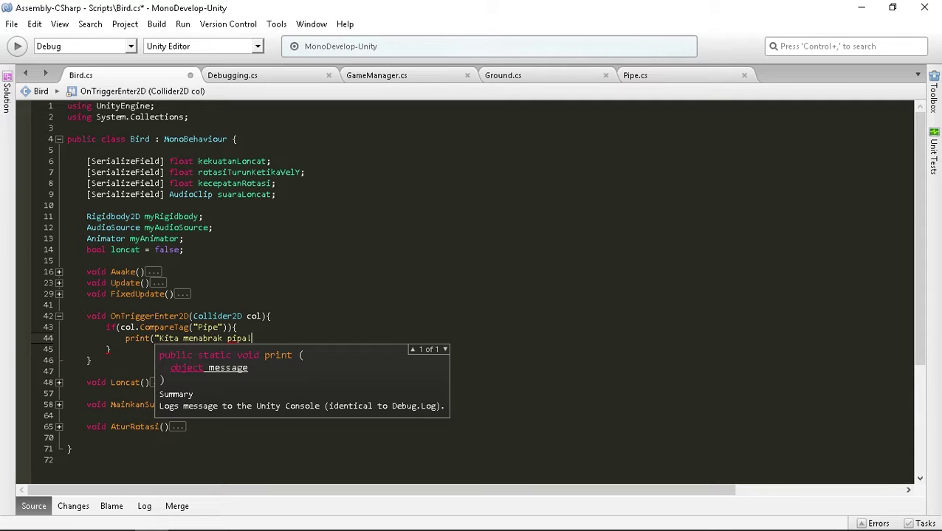
pyautogui.write('");')
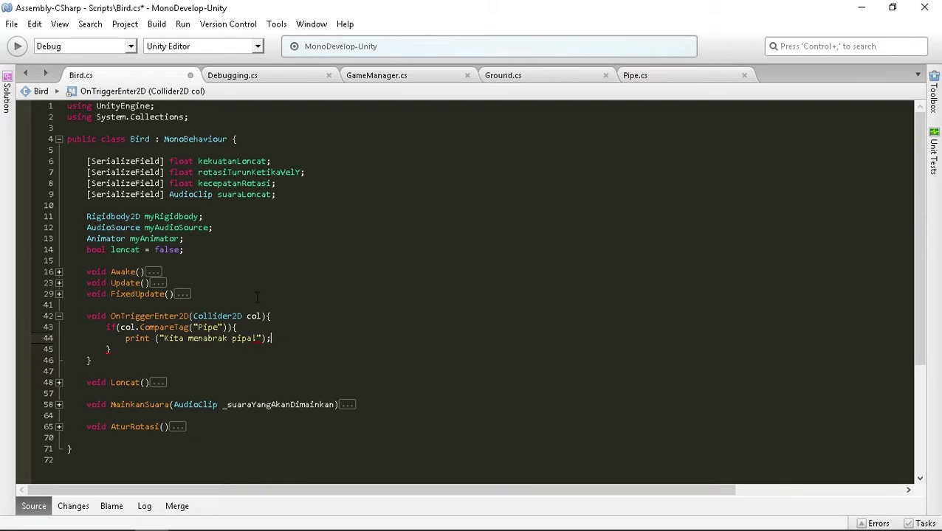
pyautogui.hotkey('ctrl', 's')
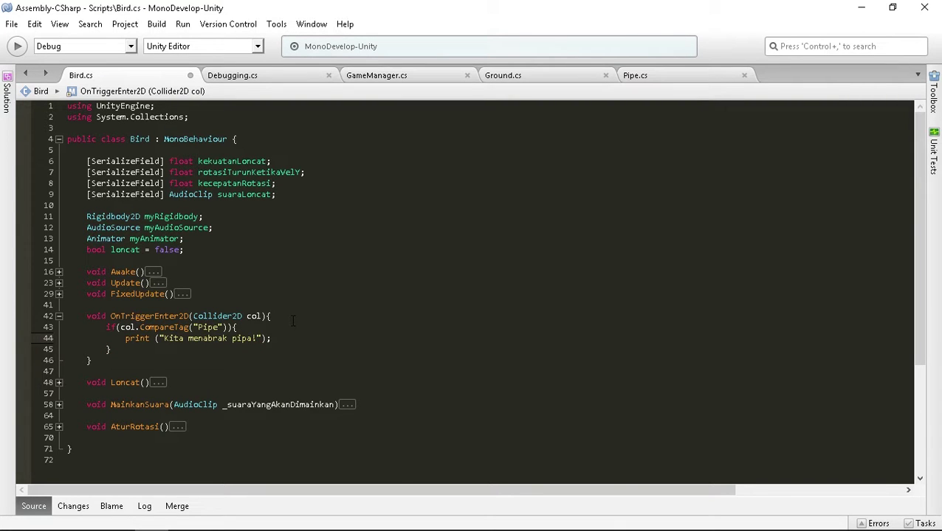
pyautogui.click(119, 516)
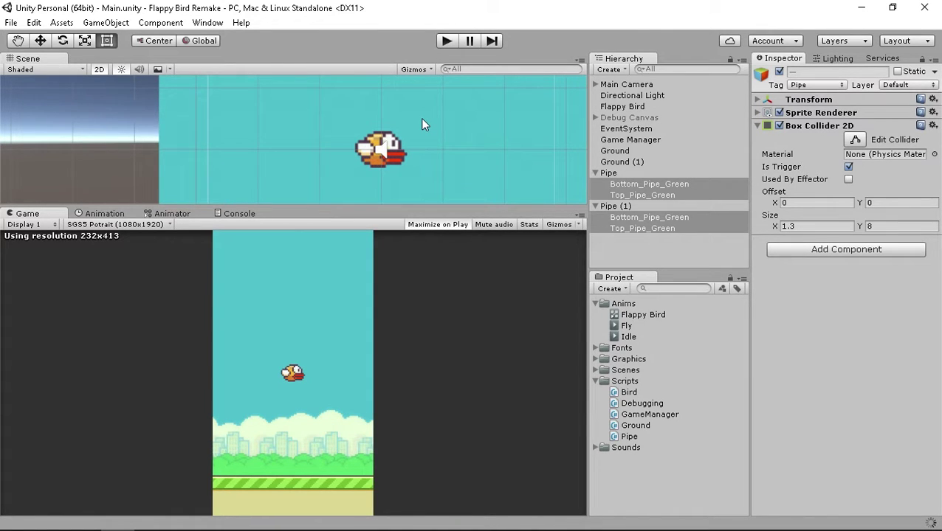
# - Enter Play mode, flap the bird into a pipe with Space, and pause after 'Kita menabrak pipa!' appears
pyautogui.click(465, 40)
pyautogui.click(465, 41)
pyautogui.click(446, 42)
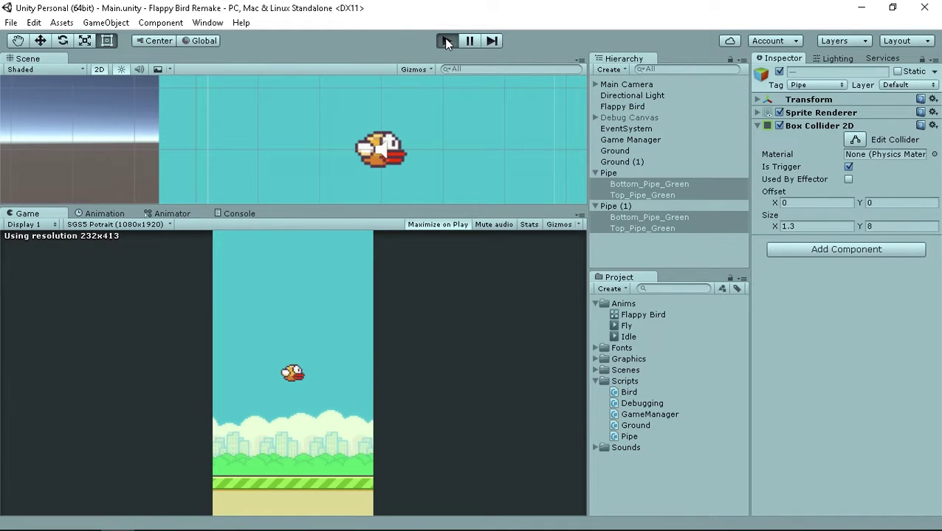
pyautogui.press('space')
pyautogui.press('space')
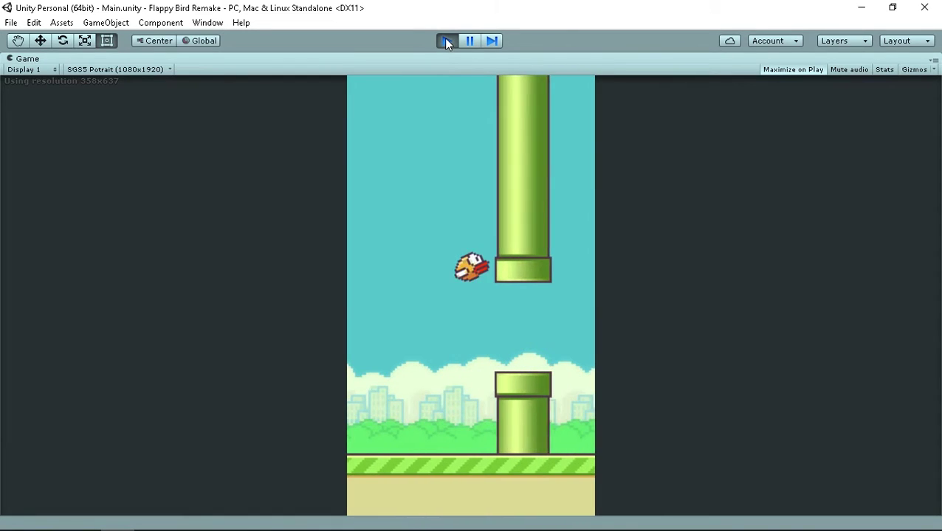
pyautogui.press('space')
pyautogui.press('space')
pyautogui.press('space')
pyautogui.press('space')
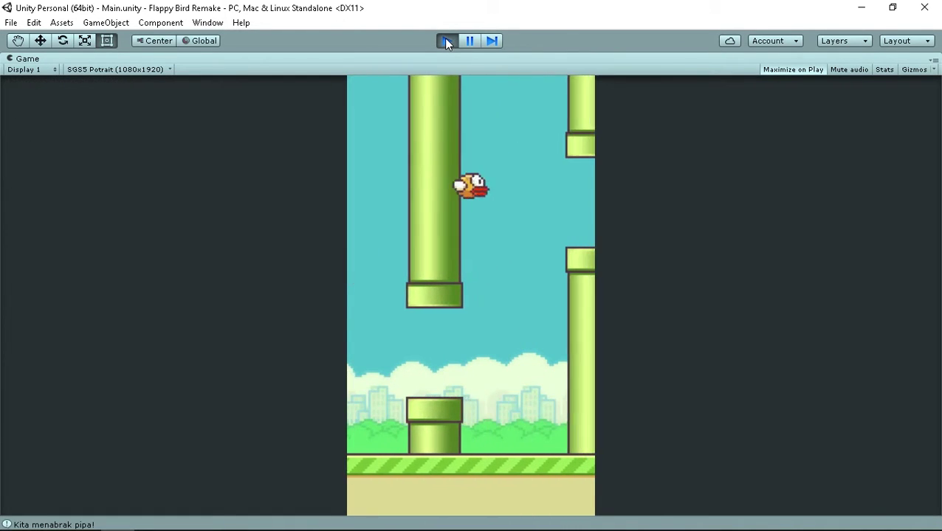
pyautogui.press('space')
pyautogui.press('space')
pyautogui.press('space')
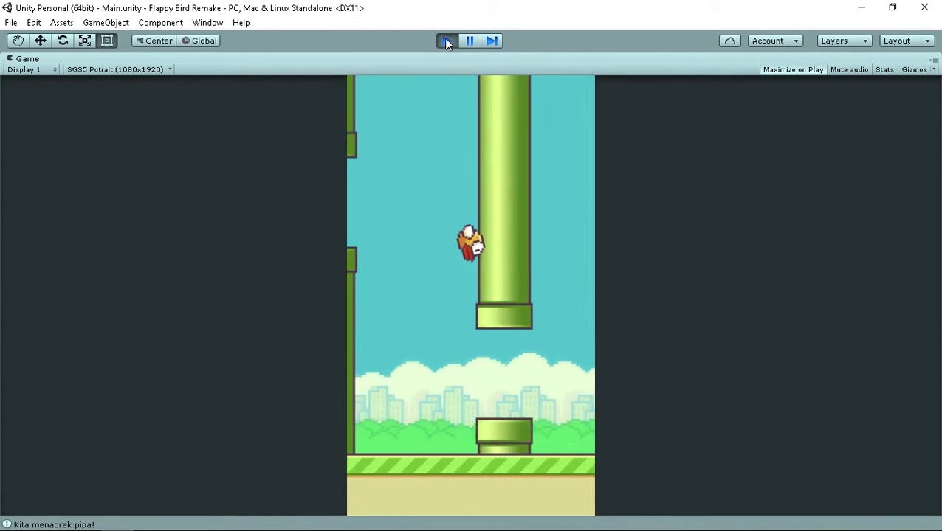
pyautogui.press('space')
pyautogui.press('space')
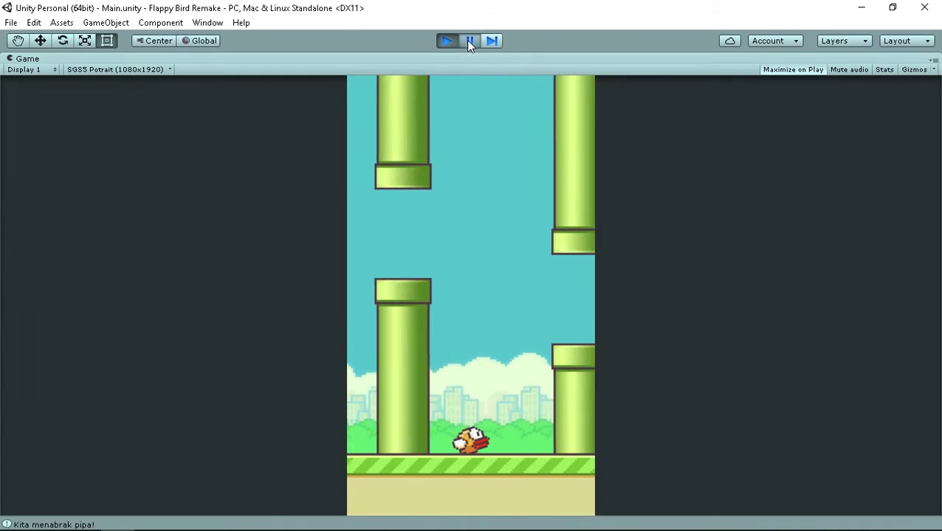
pyautogui.click(469, 41)
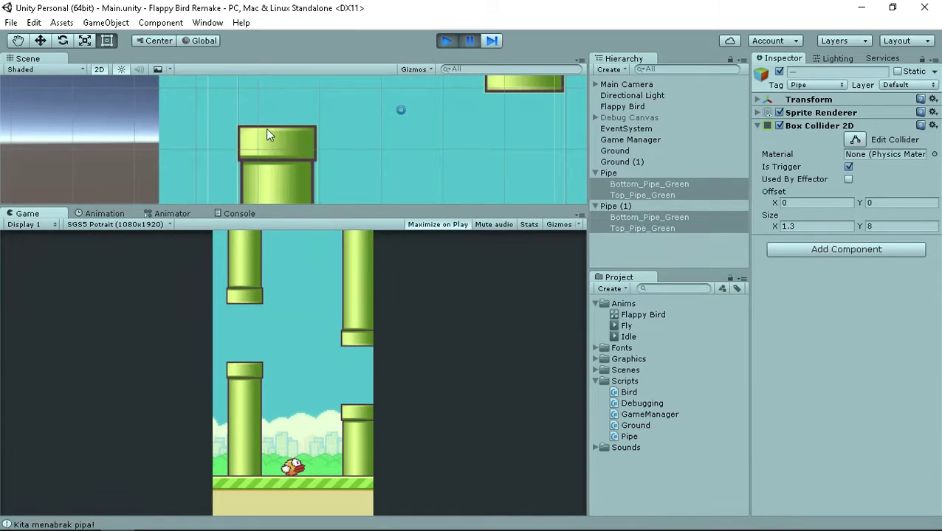
# - Dock the Console beside the Scene tab so the collision log stays visible during play
pyautogui.click(225, 214)
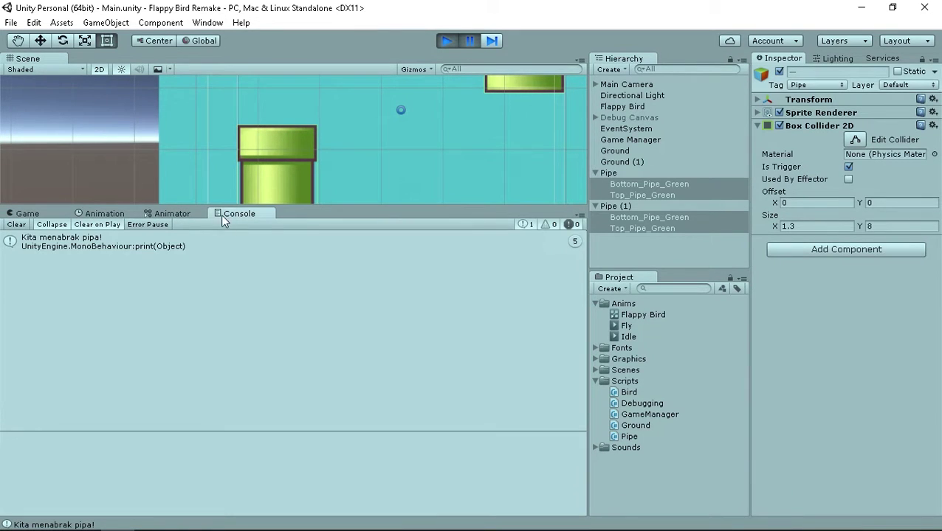
pyautogui.click(38, 214)
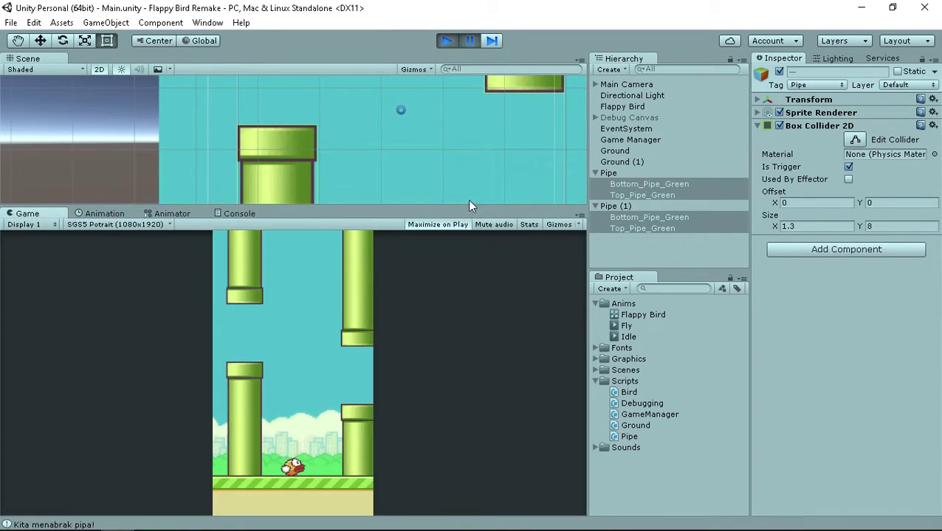
pyautogui.click(579, 216)
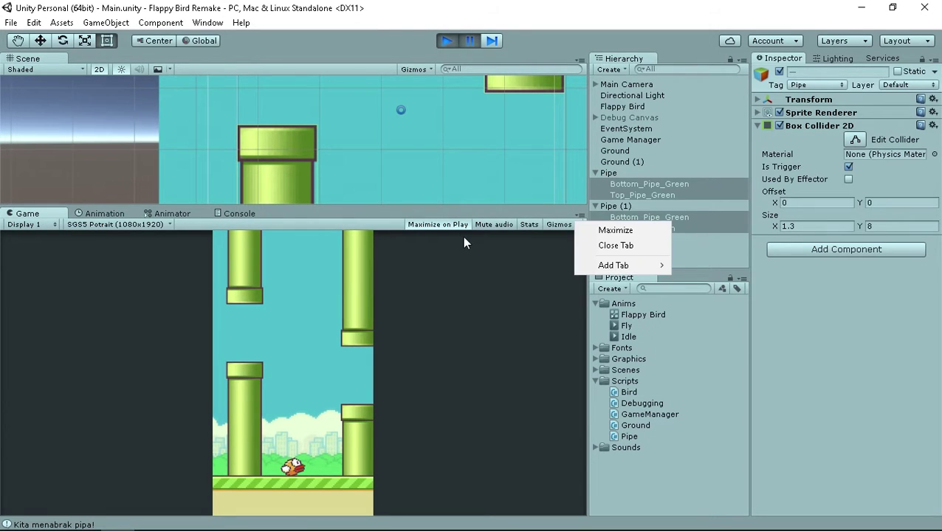
pyautogui.click(448, 42)
pyautogui.click(449, 42)
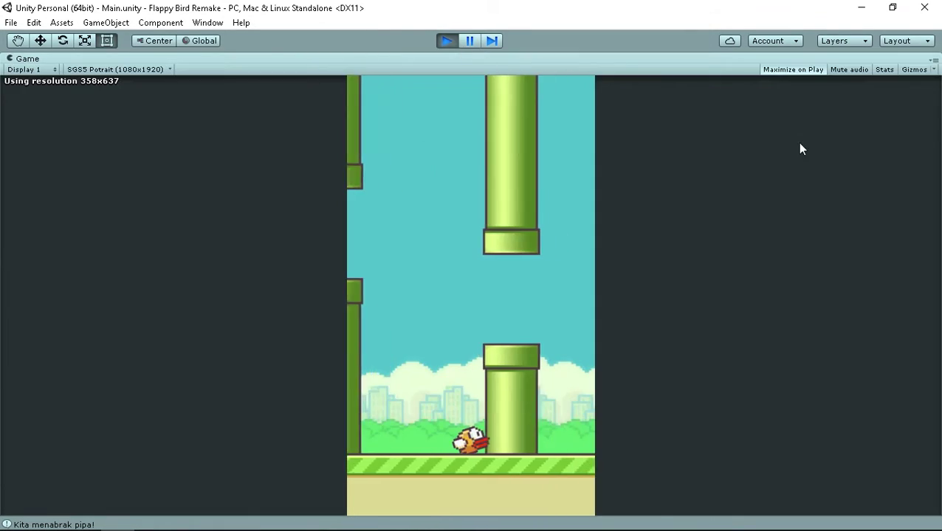
pyautogui.click(933, 60)
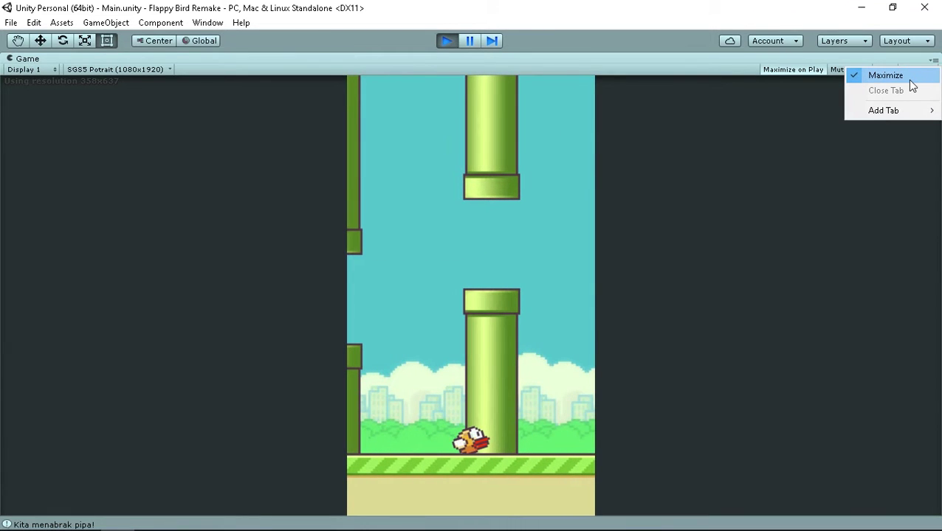
pyautogui.click(909, 77)
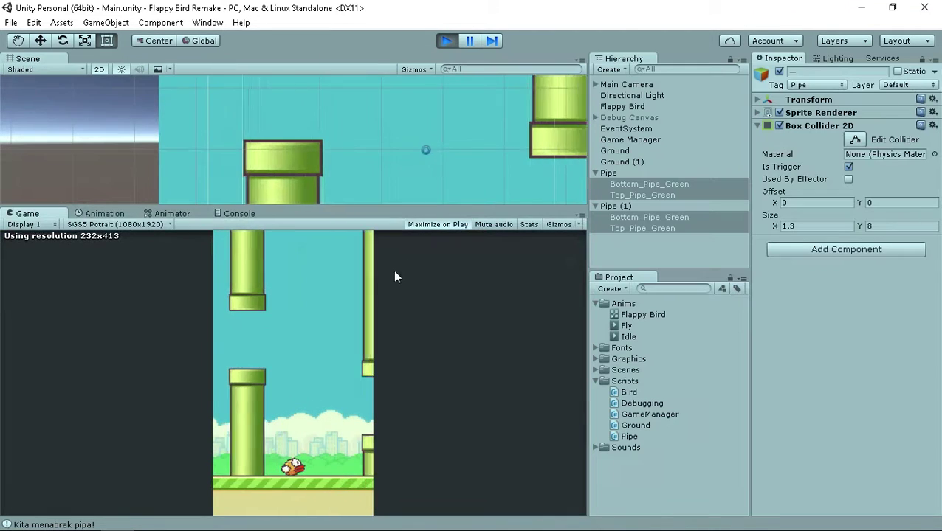
pyautogui.moveTo(246, 214); pyautogui.dragTo(189, 62)
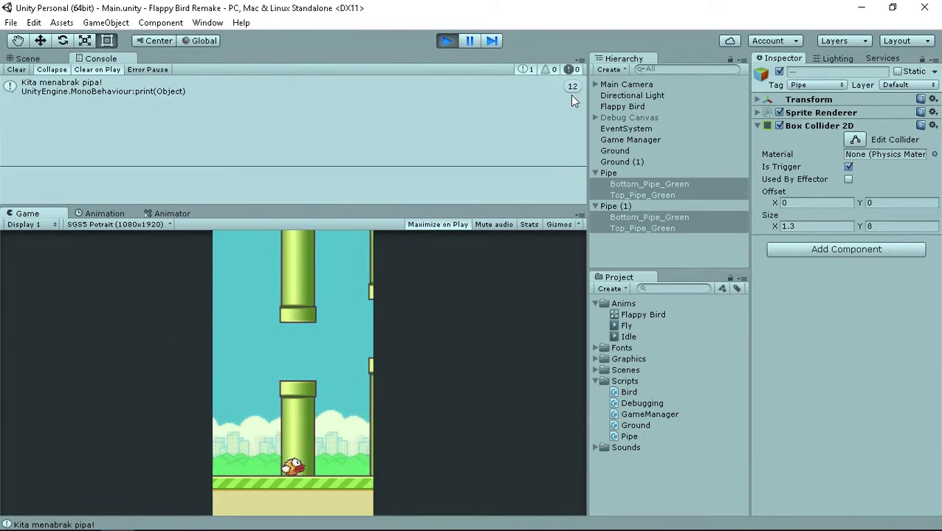
# - Flap the bird into pipes until the hit message repeats 17 times, then stop Play mode
pyautogui.click(347, 435)
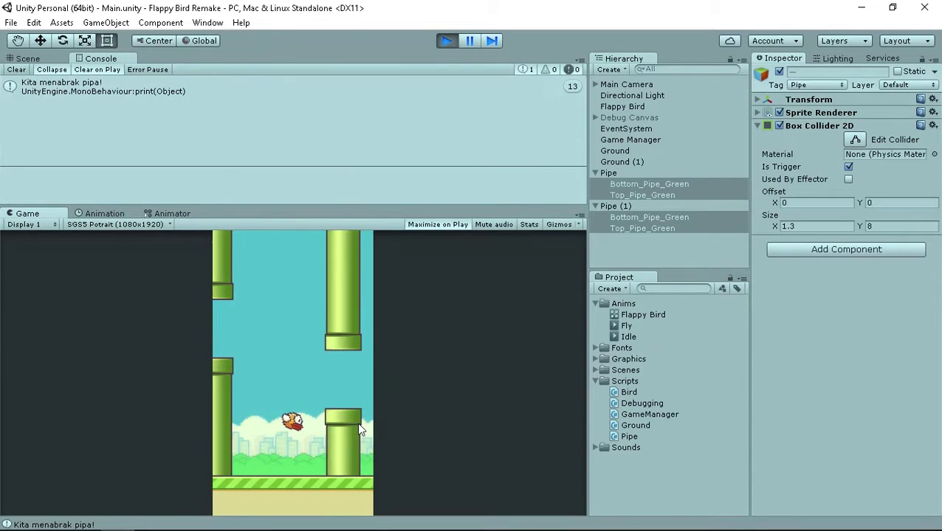
pyautogui.click(358, 413)
pyautogui.click(360, 387)
pyautogui.click(354, 391)
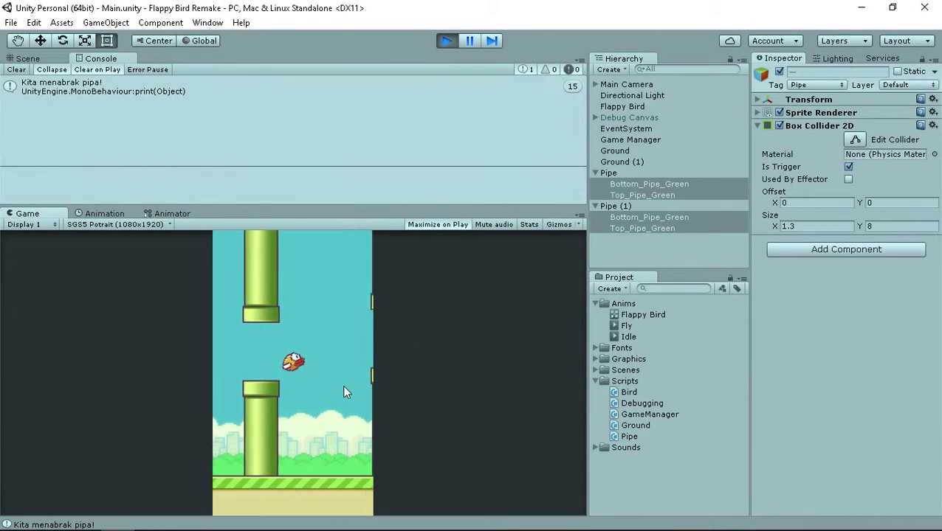
pyautogui.click(346, 392)
pyautogui.click(451, 42)
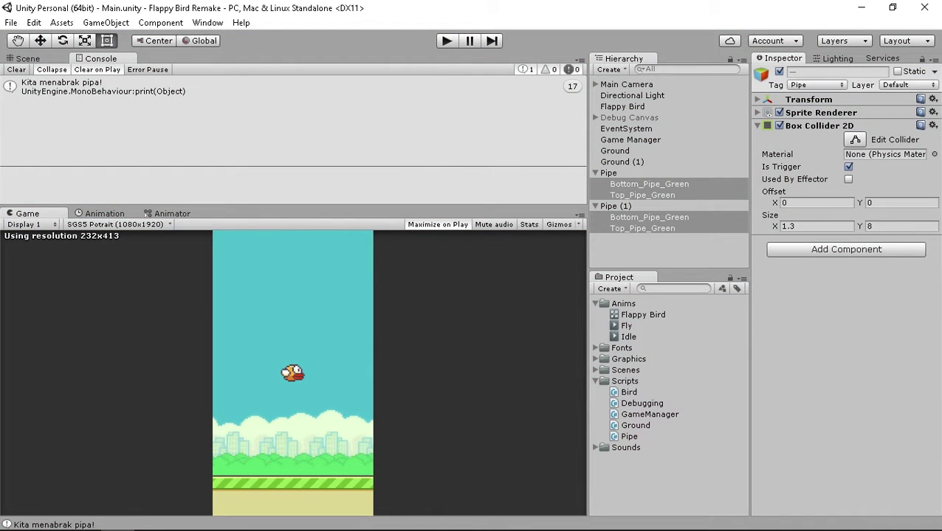
pyautogui.click(150, 518)
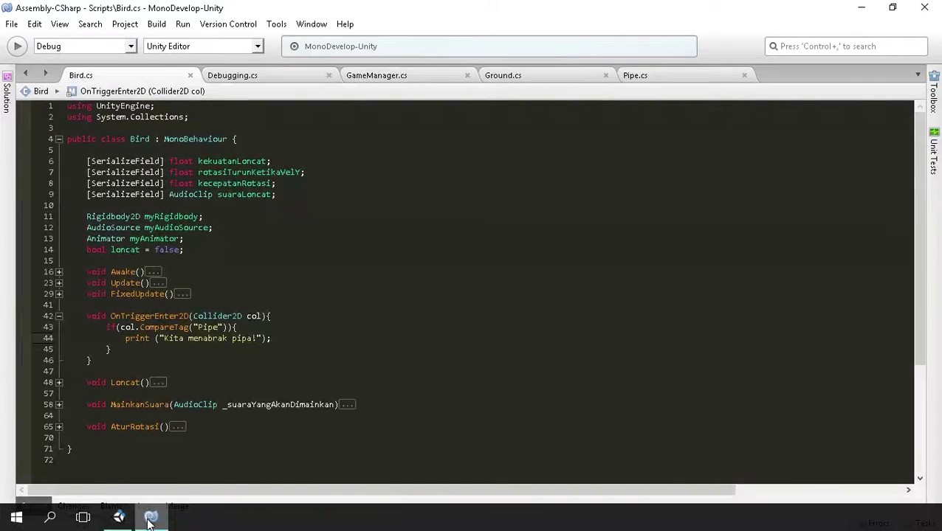
pyautogui.moveTo(126, 523)
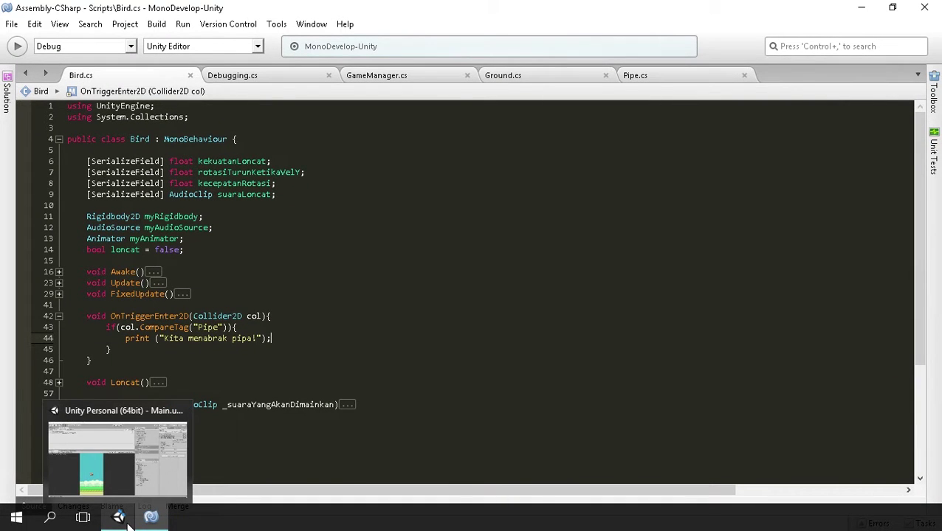
pyautogui.click(127, 522)
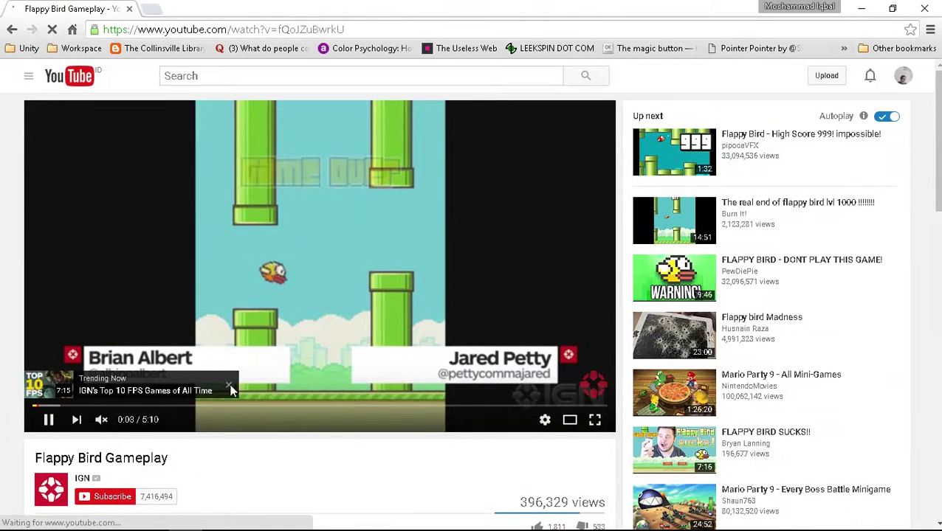
pyautogui.press('F12')
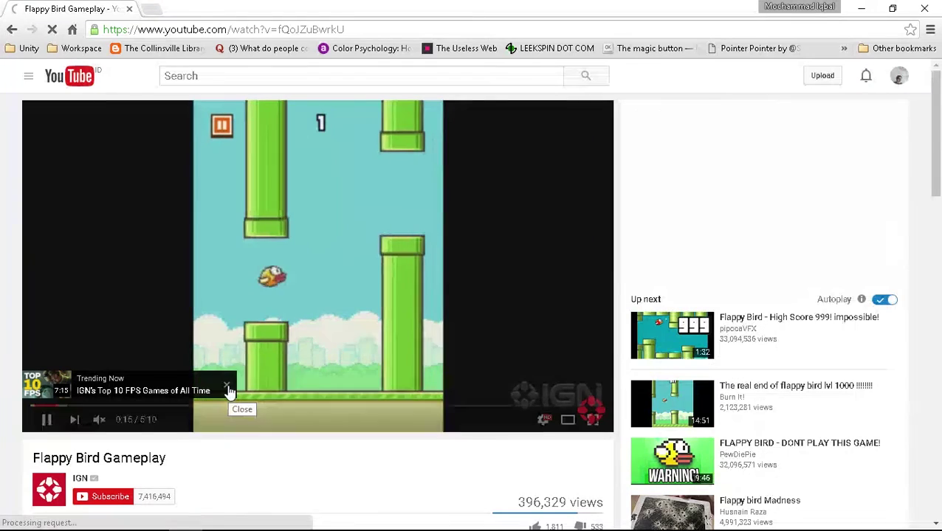
pyautogui.click(228, 389)
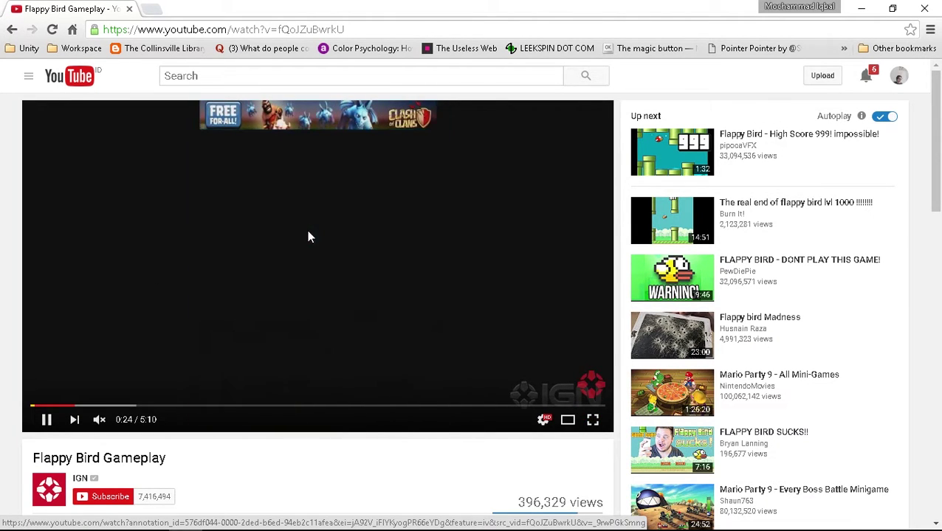
pyautogui.click(308, 231)
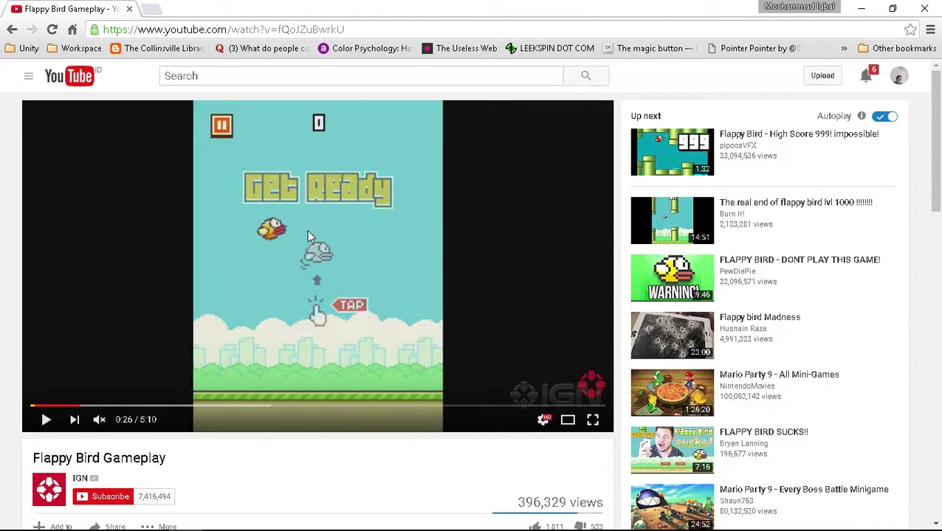
pyautogui.click(862, 9)
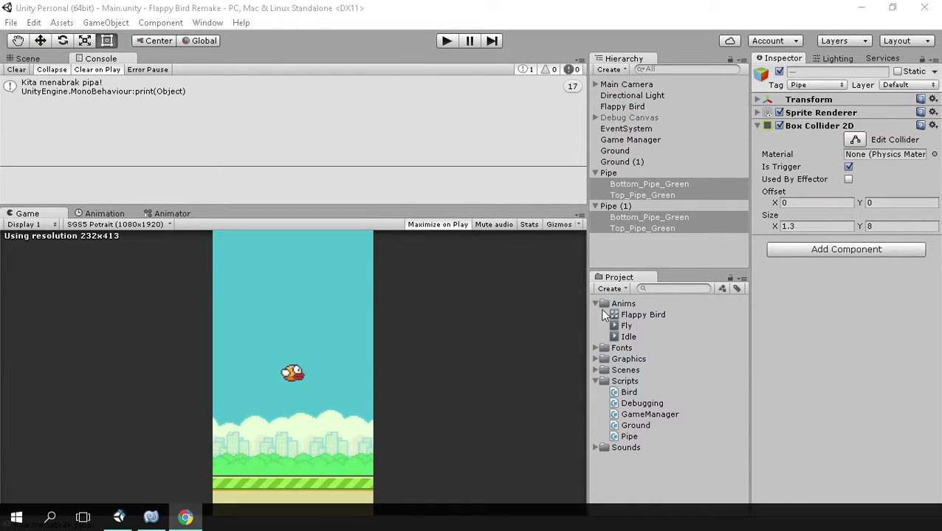
# - In Bird.cs's pipe-hit block, add the comment '//Kita harus jatuh ke tanah' and delete the print line
pyautogui.click(149, 520)
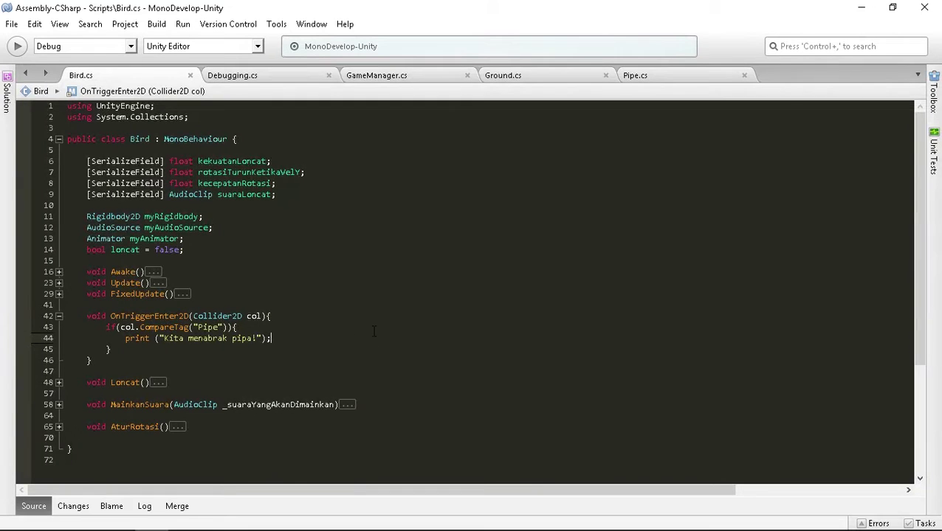
pyautogui.click(245, 328)
pyautogui.press('Return')
pyautogui.write('/')
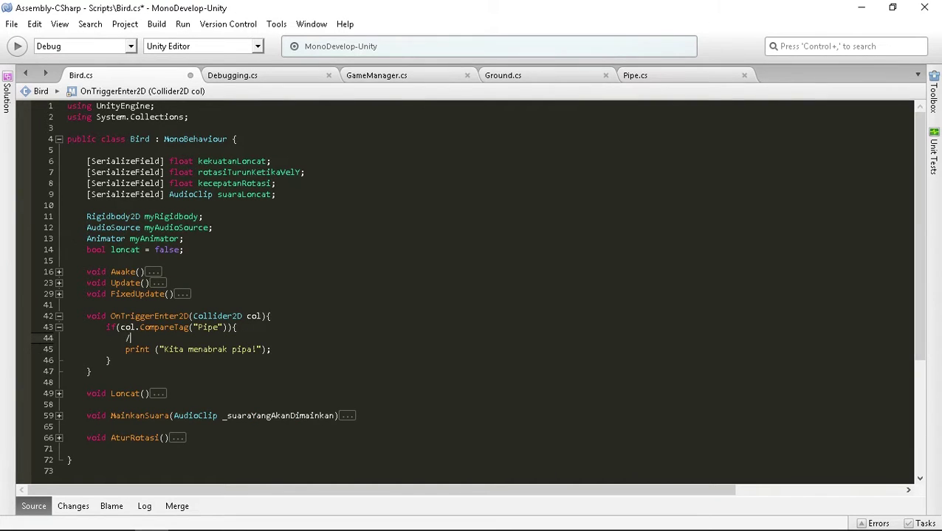
pyautogui.write('/')
pyautogui.write('Kita harus ')
pyautogui.write('jatuh ke tanah')
pyautogui.click(227, 351)
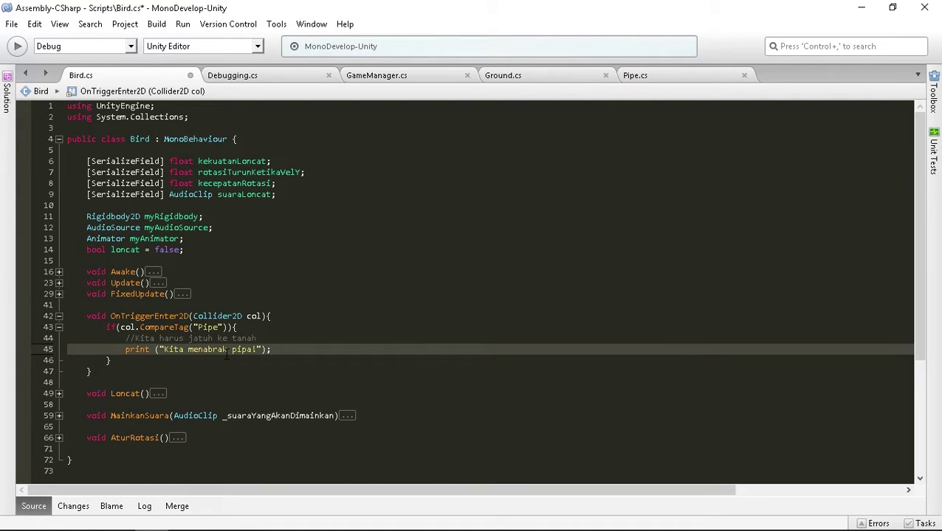
pyautogui.hotkey('ctrl', 'd')
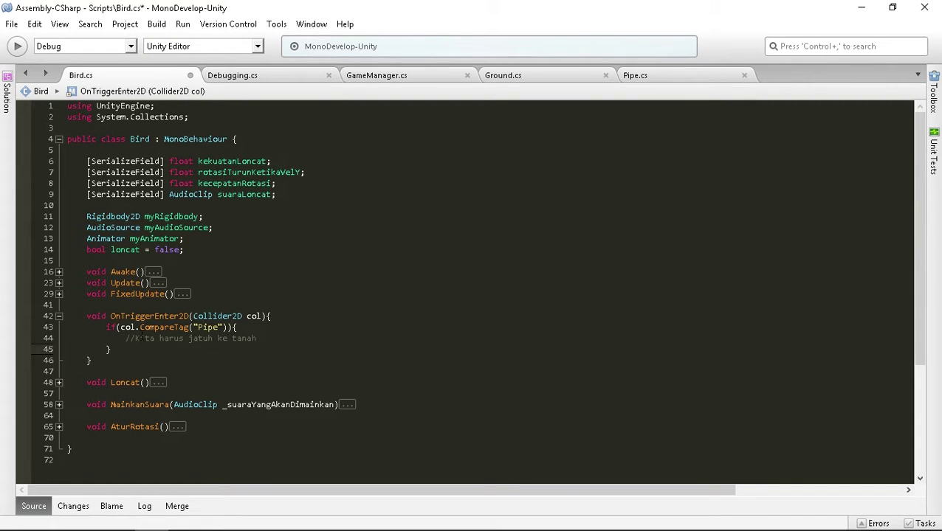
pyautogui.click(58, 282)
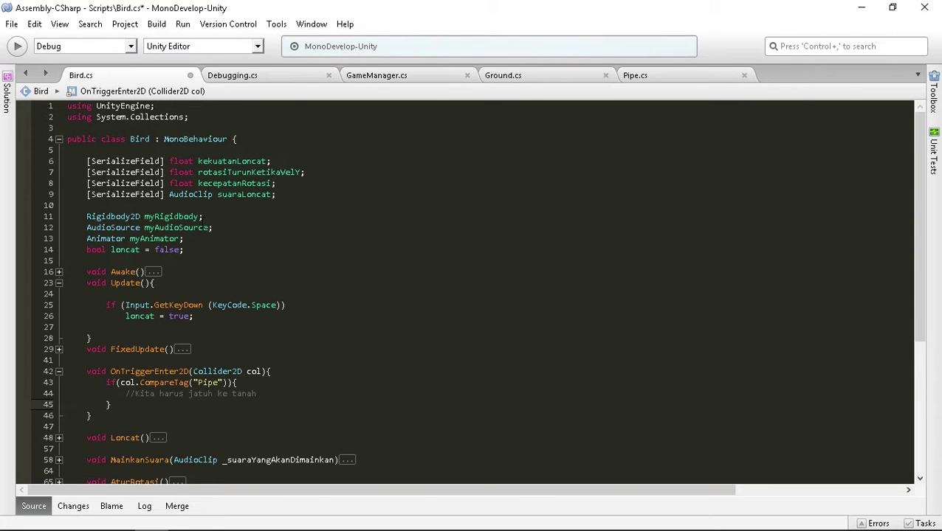
# - Declare 'bool isAlive = true;' below the loncat field in Bird.cs and save
pyautogui.click(193, 249)
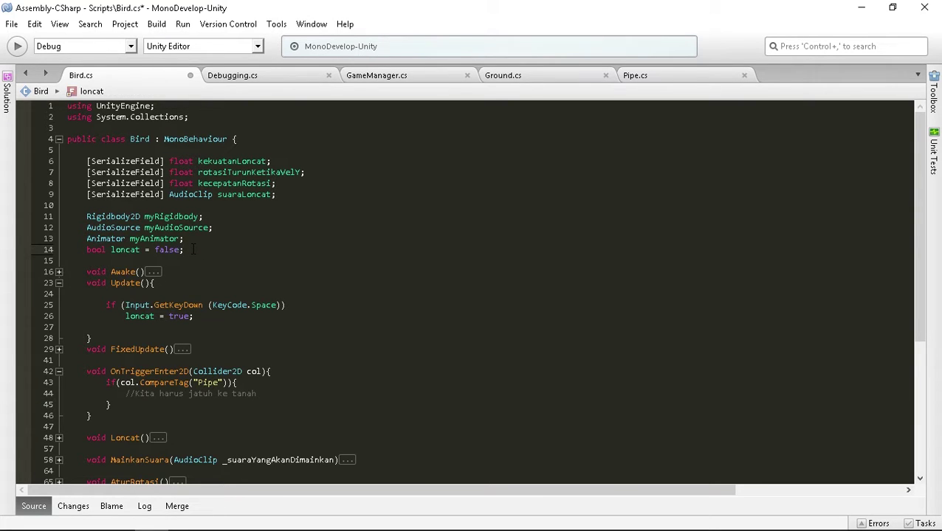
pyautogui.press('Return')
pyautogui.write('bool ')
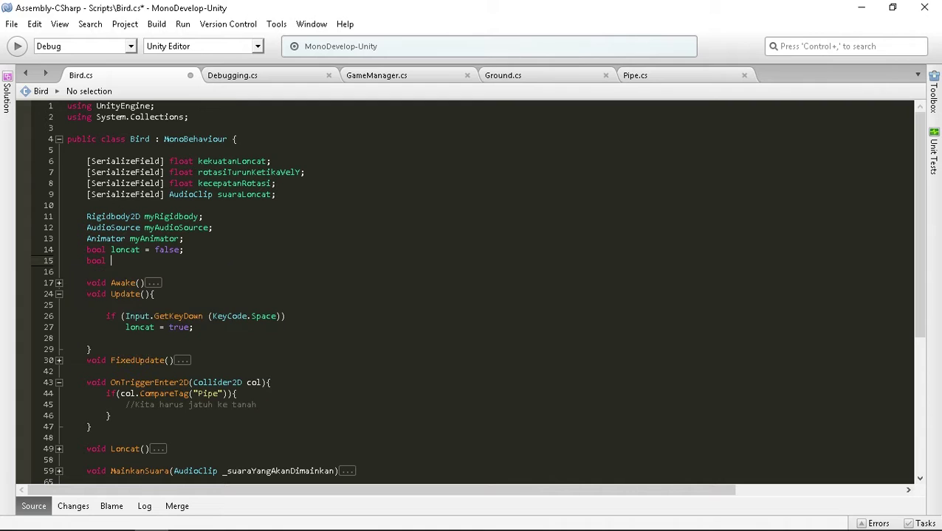
pyautogui.write('isAlive ')
pyautogui.write('= tr')
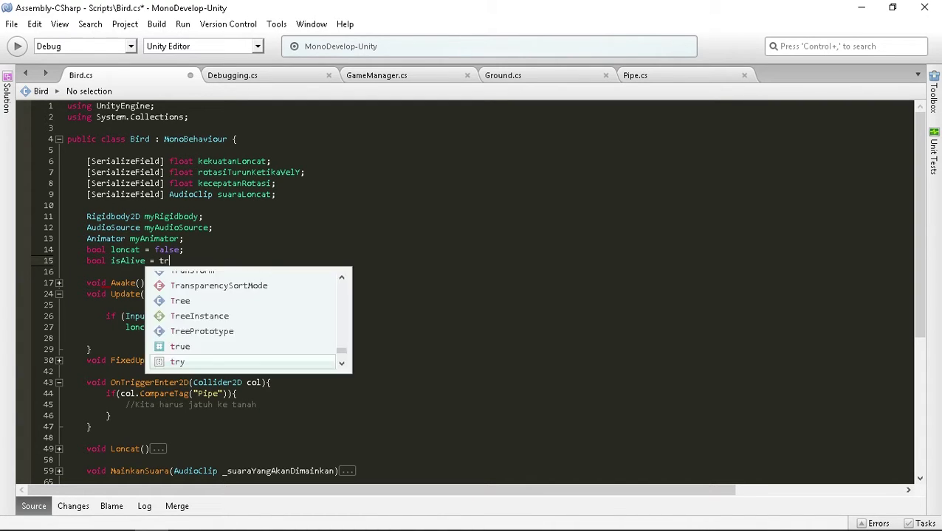
pyautogui.write('ue;')
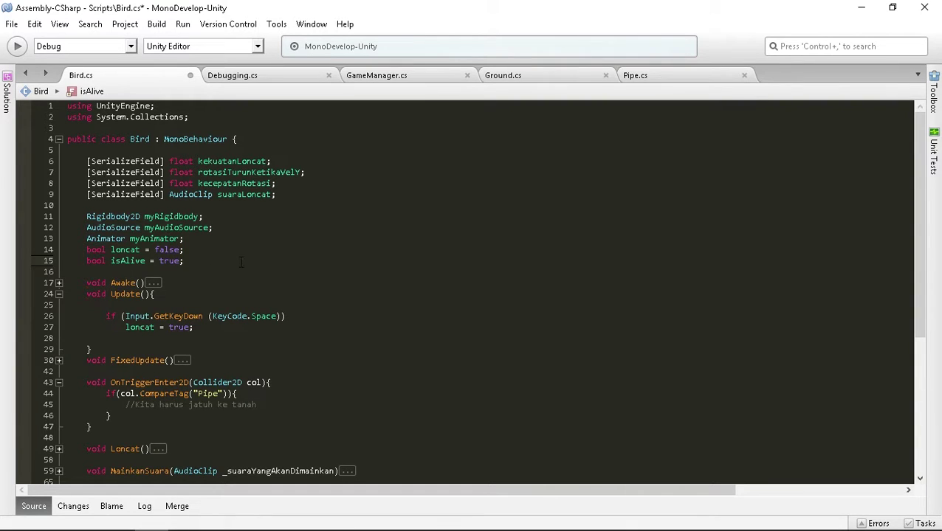
pyautogui.hotkey('ctrl', 's')
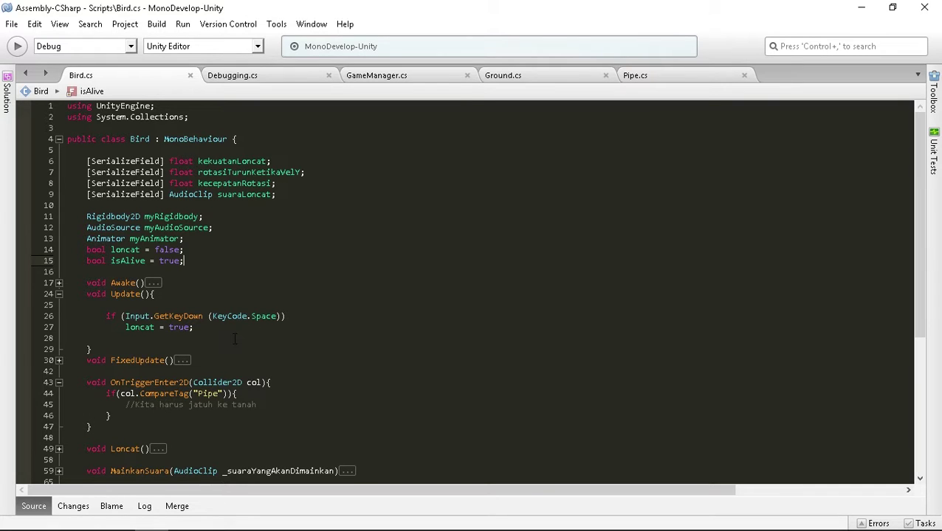
pyautogui.click(60, 295)
pyautogui.click(61, 295)
pyautogui.click(60, 360)
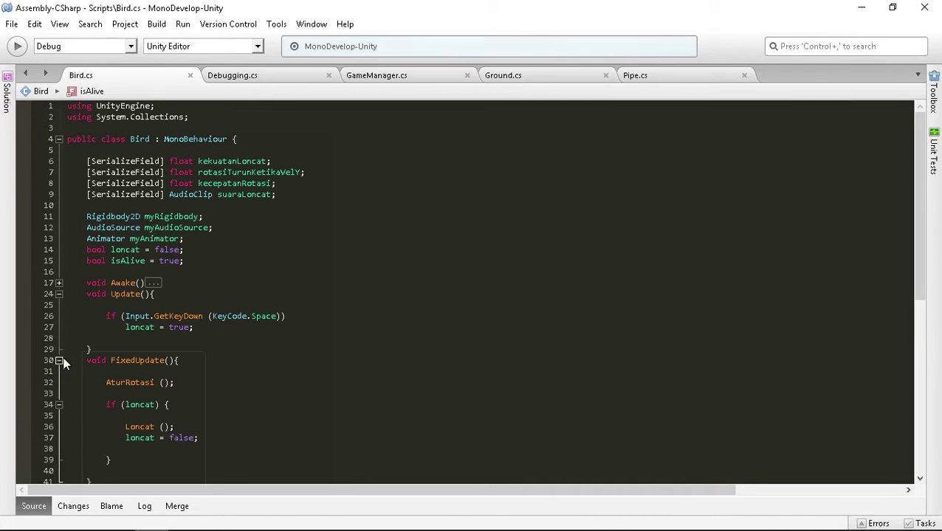
pyautogui.click(60, 360)
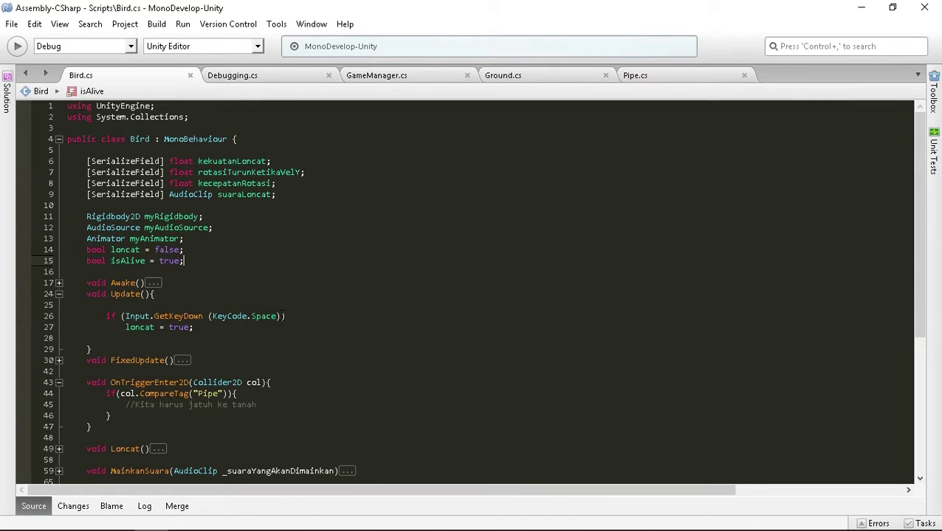
pyautogui.click(334, 318)
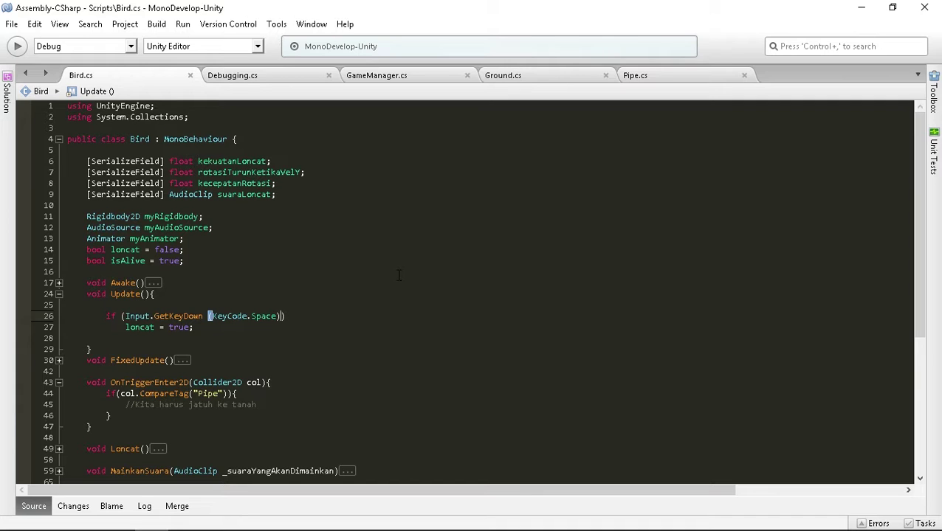
# - Append '&& isAlive' to the Space-key jump condition in Update and save
pyautogui.write('&& ')
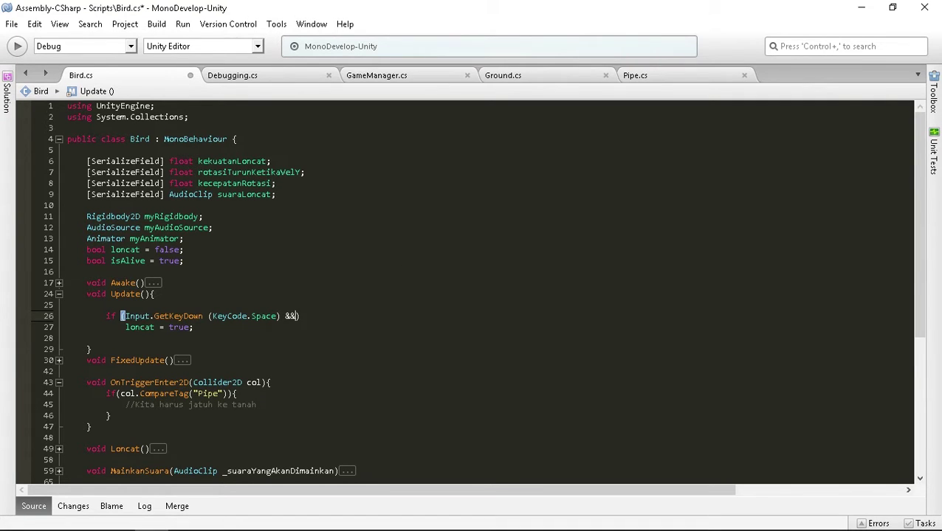
pyautogui.write('i')
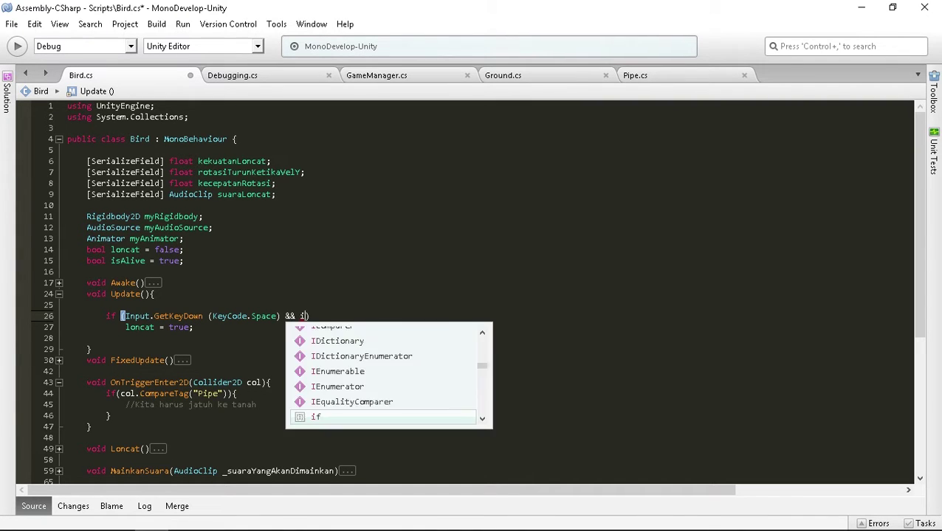
pyautogui.write('sAl')
pyautogui.press('Return')
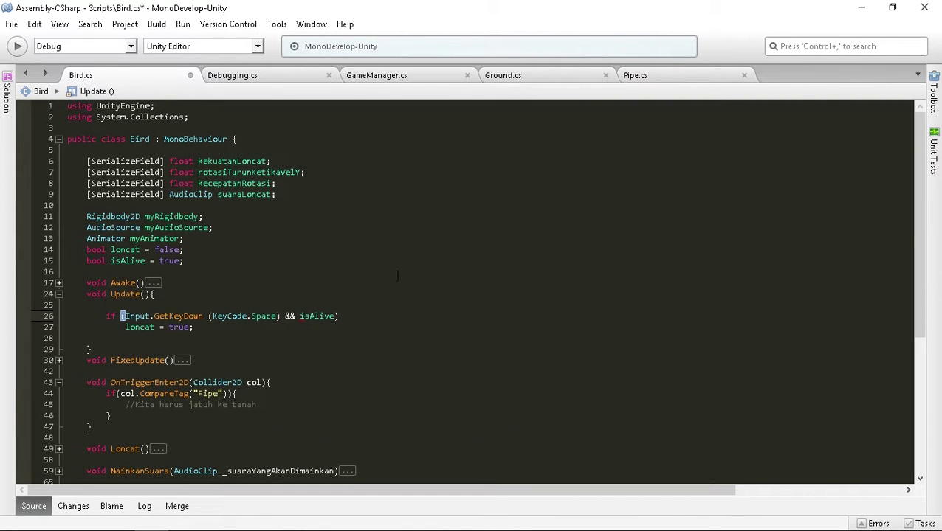
pyautogui.hotkey('ctrl', 's')
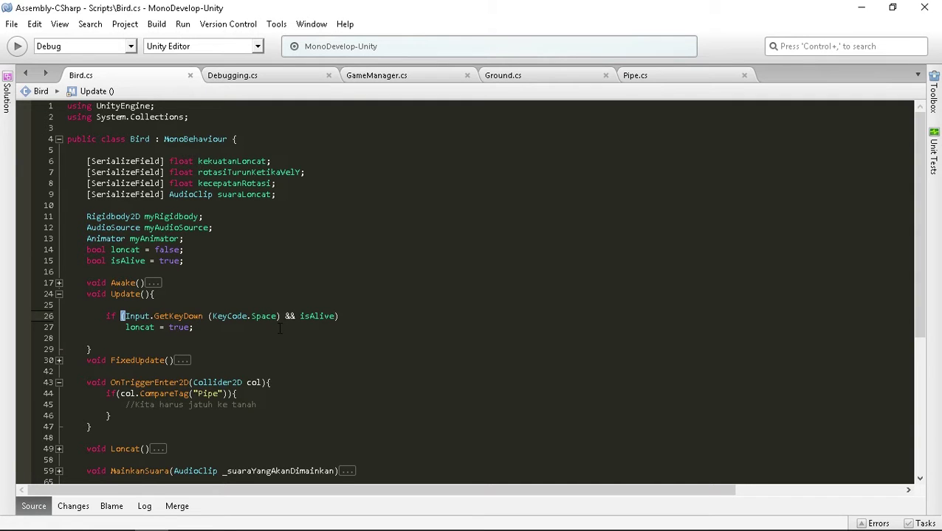
# - Add 'isAlive = false;' under the pipe-hit comment and save Bird.cs
pyautogui.scroll(-4, 284, 324)
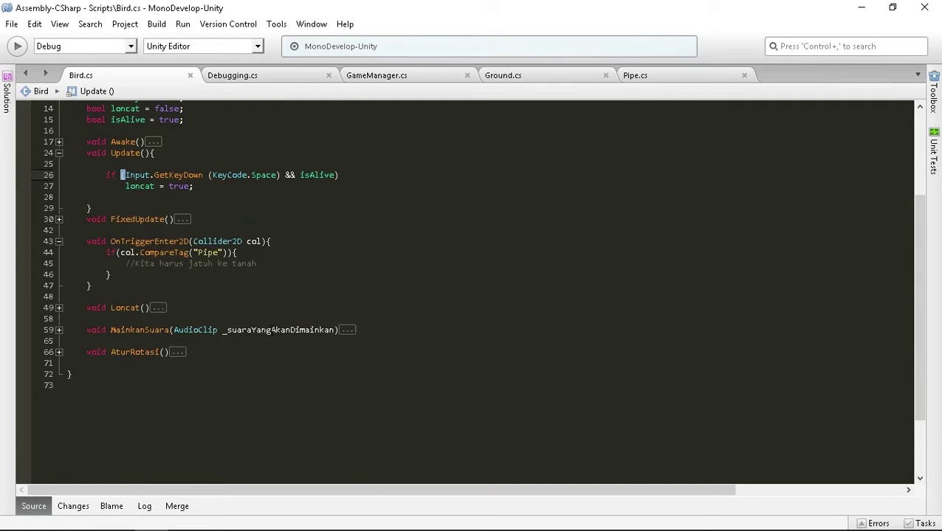
pyautogui.click(259, 264)
pyautogui.press('Return')
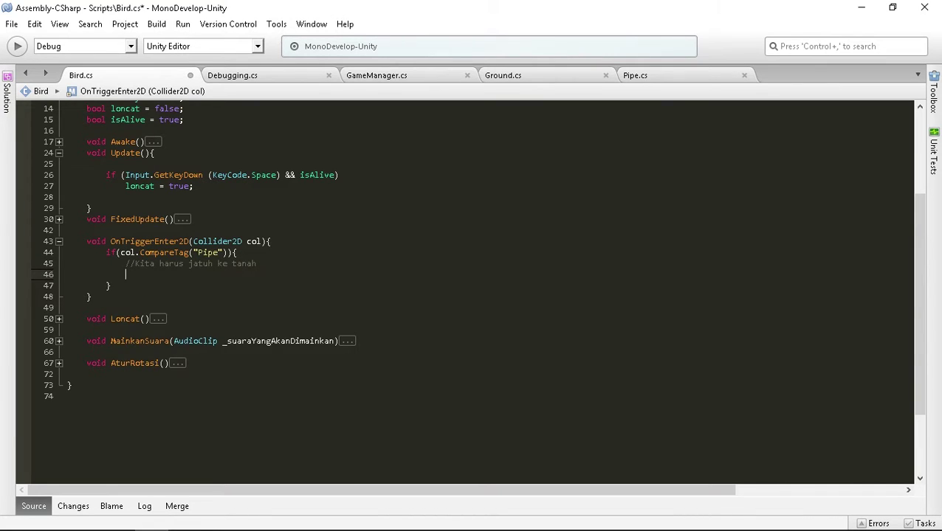
pyautogui.write('isAlive = ')
pyautogui.write('false;')
pyautogui.hotkey('ctrl', 's')
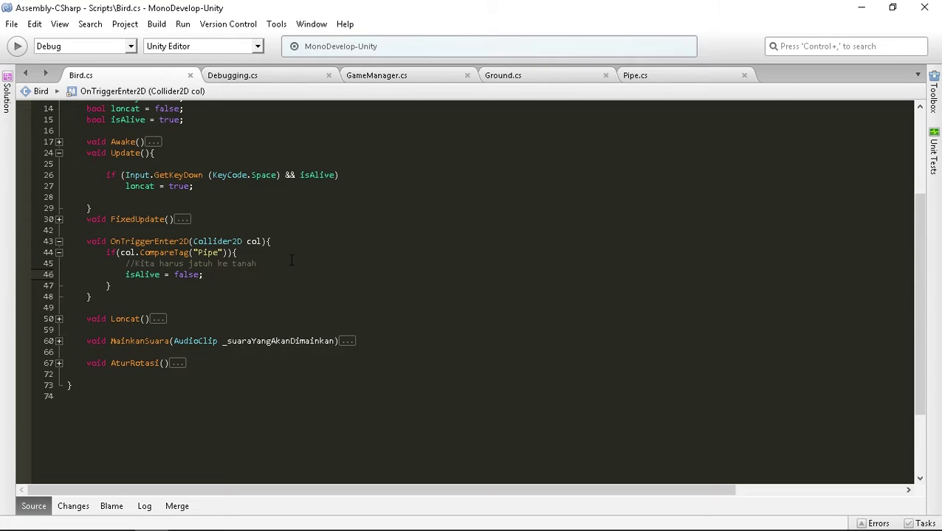
pyautogui.scroll(3, 287, 258)
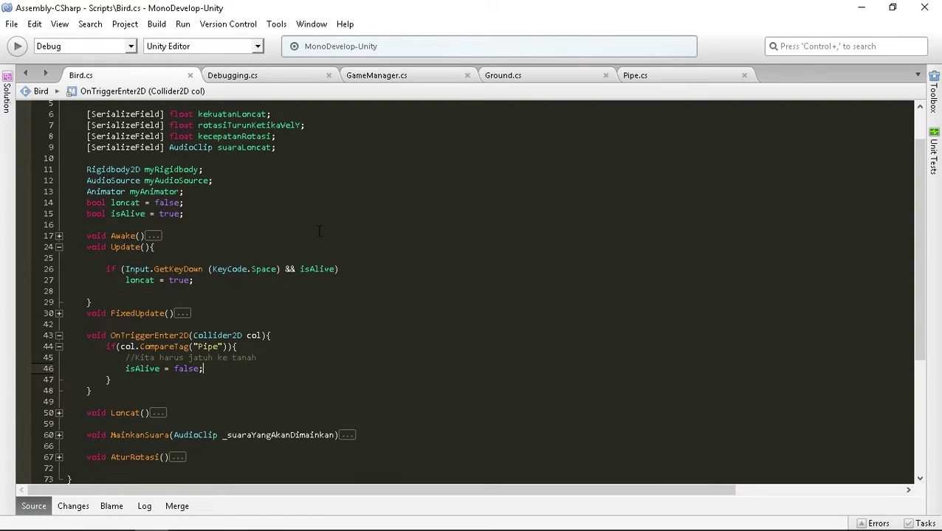
# - Look through the Ground, Bird and Pipe scripts, ending on GameManager.cs
pyautogui.click(426, 78)
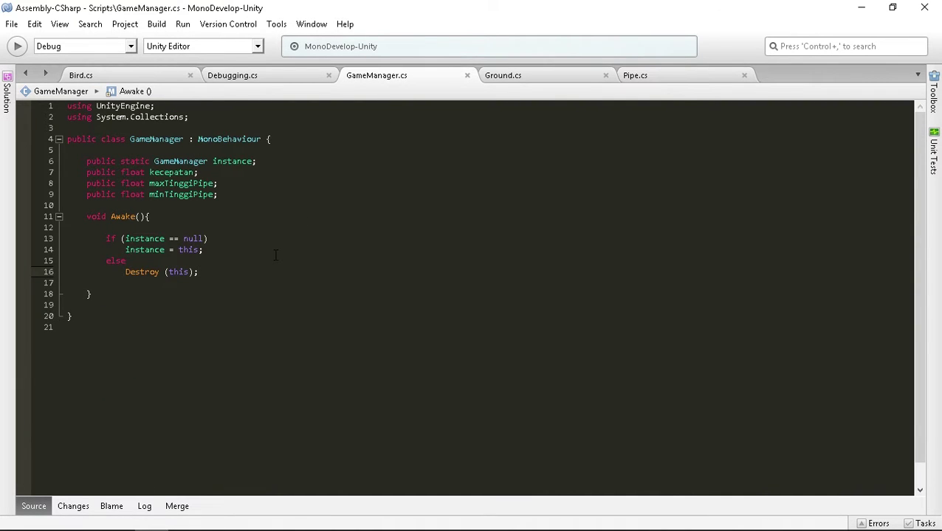
pyautogui.click(551, 73)
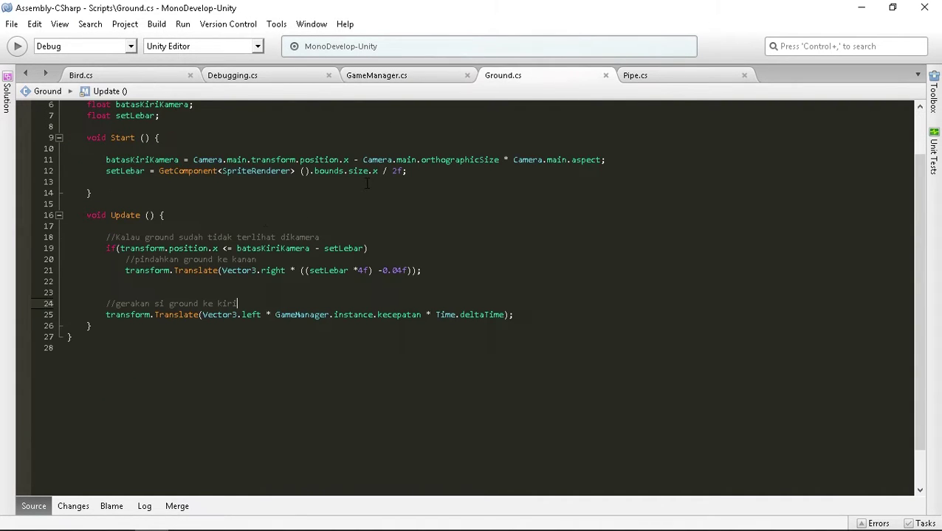
pyautogui.scroll(2, 162, 285)
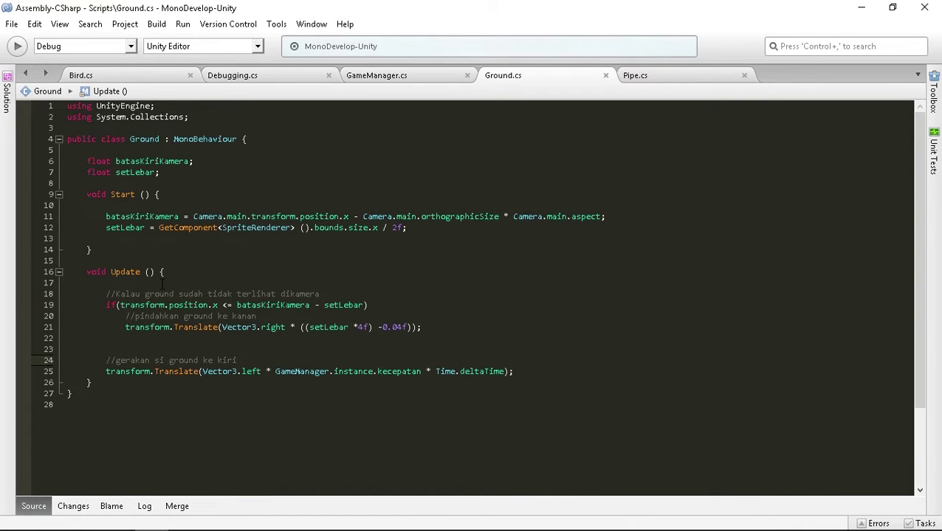
pyautogui.scroll(-2, 244, 189)
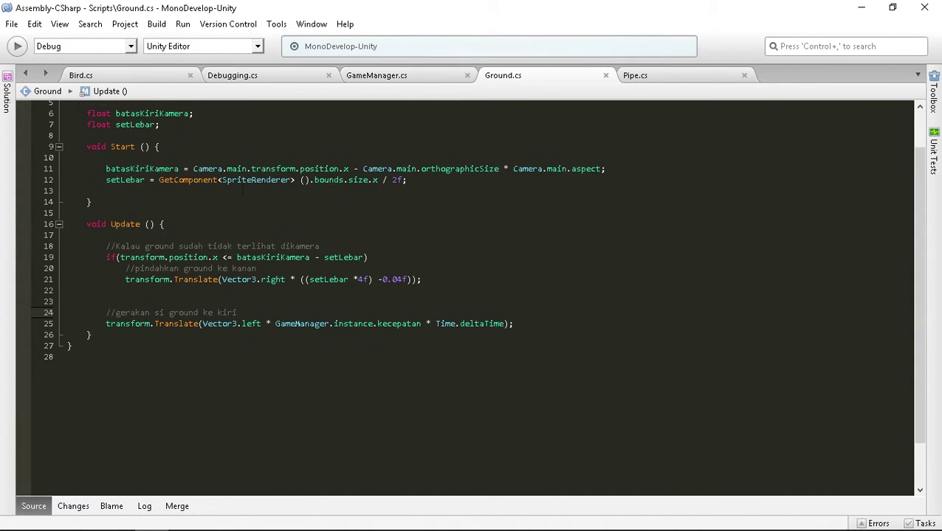
pyautogui.click(143, 72)
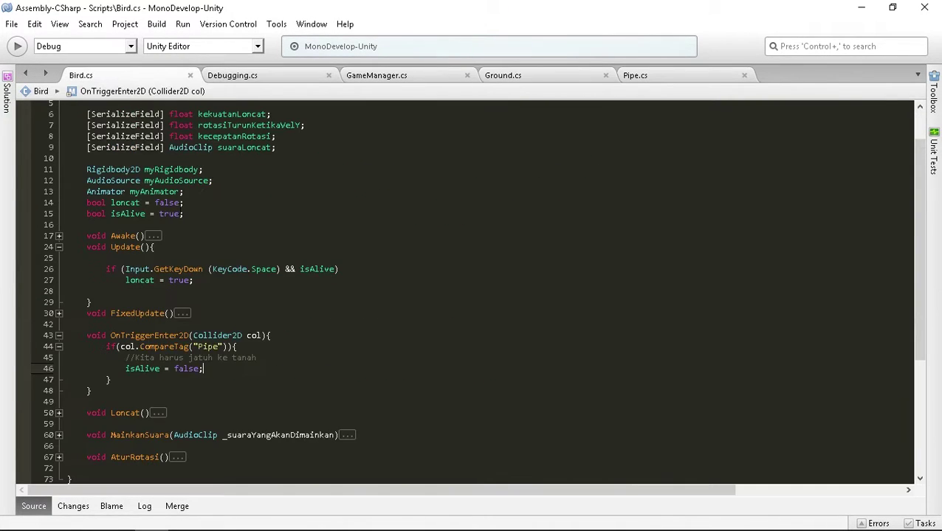
pyautogui.click(376, 75)
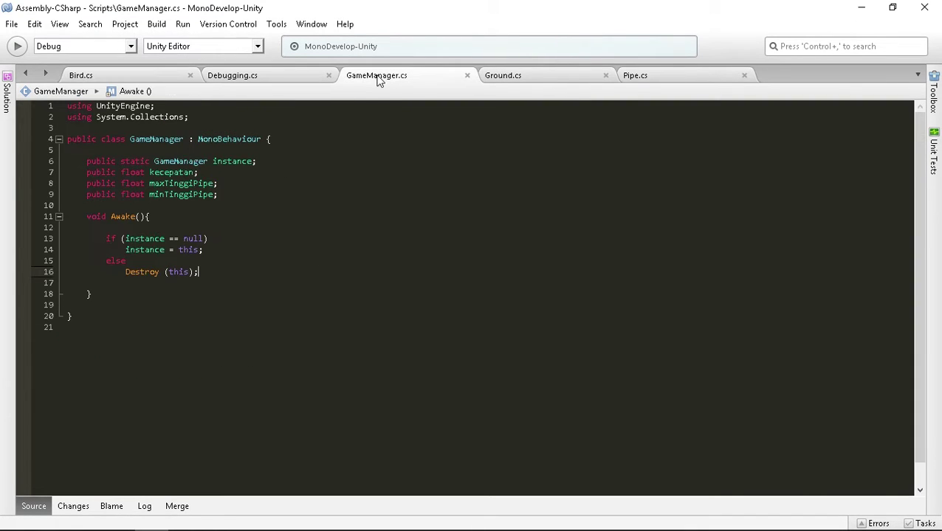
pyautogui.click(200, 205)
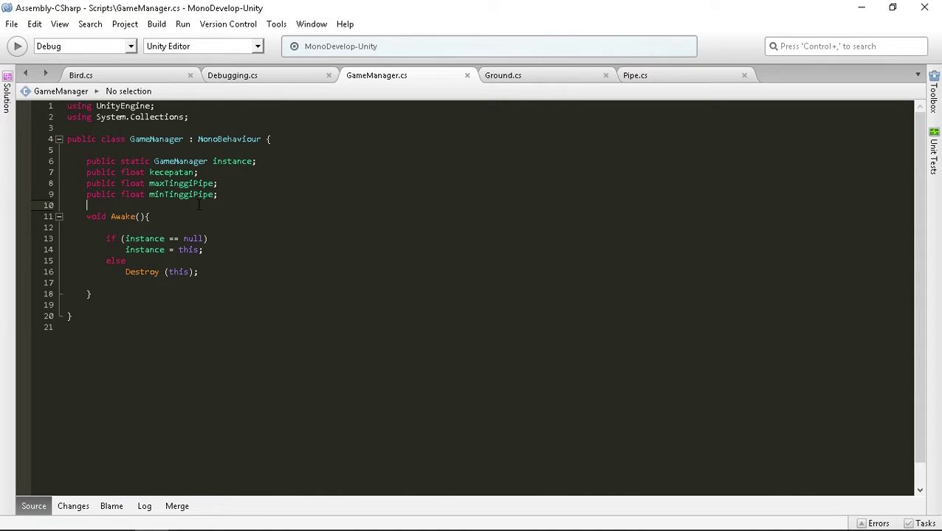
pyautogui.click(516, 74)
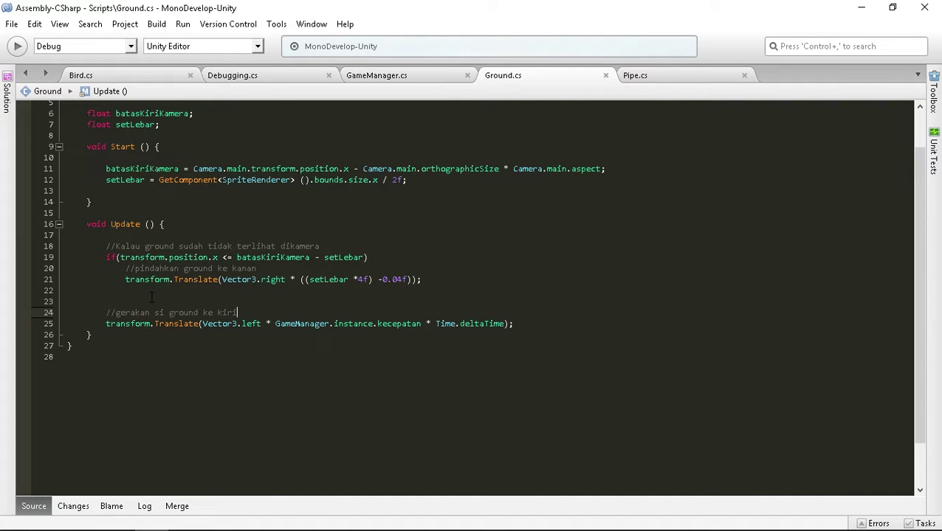
pyautogui.click(649, 79)
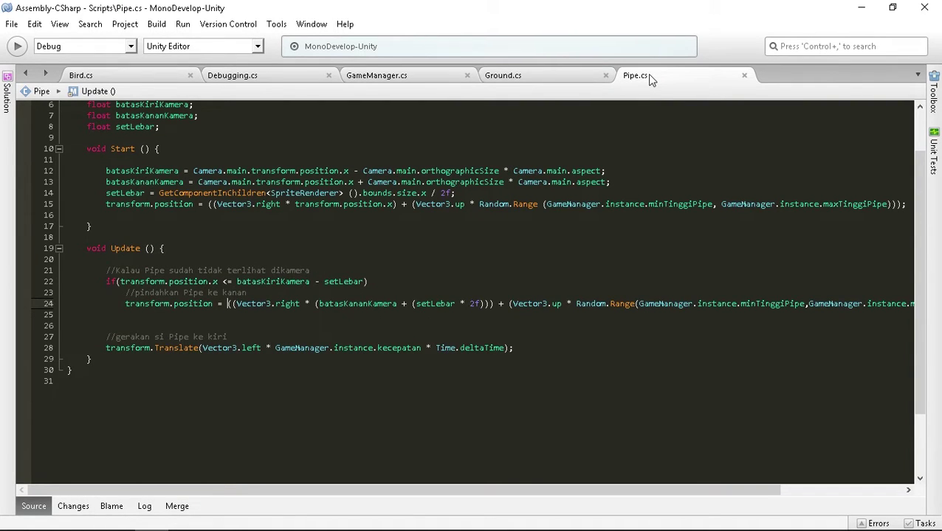
pyautogui.click(400, 83)
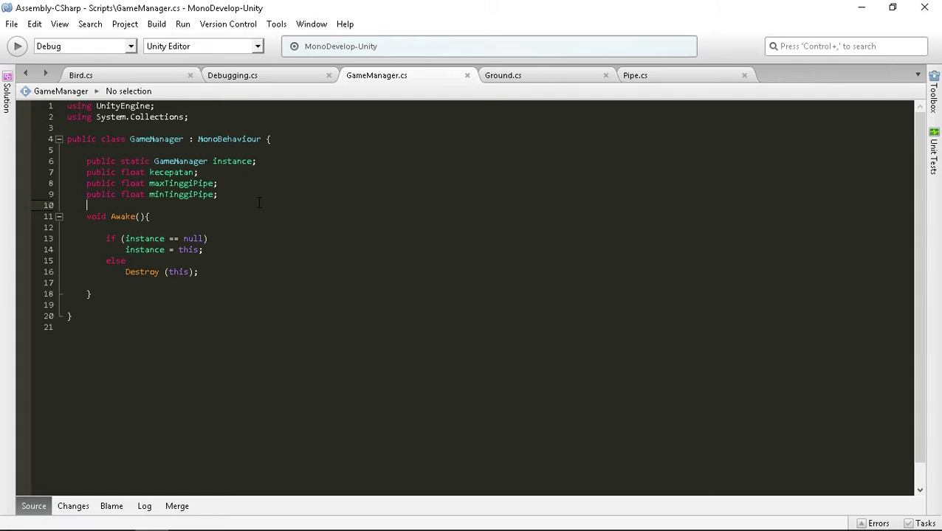
# - Add the field 'public bool gameOver = false;' to GameManager.cs after its float fields
pyautogui.press('Return')
pyautogui.press('Return')
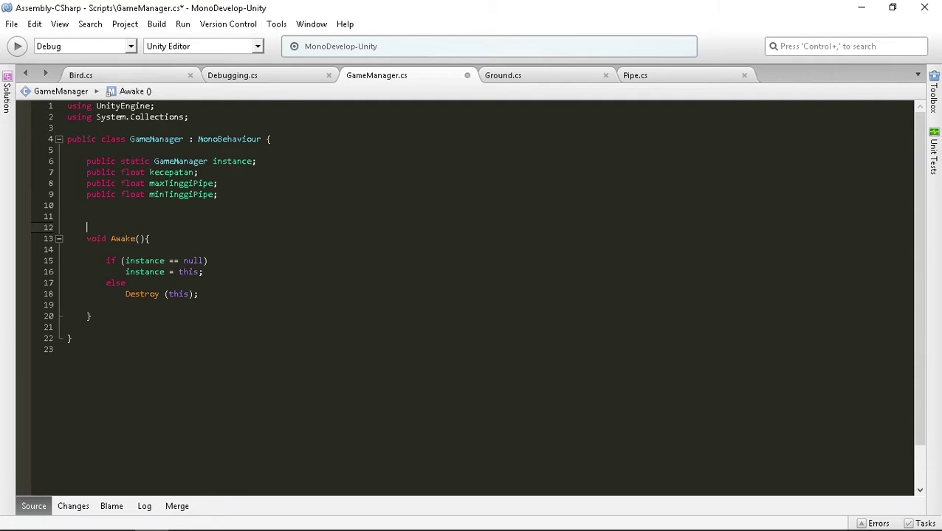
pyautogui.press('Up')
pyautogui.write('public ')
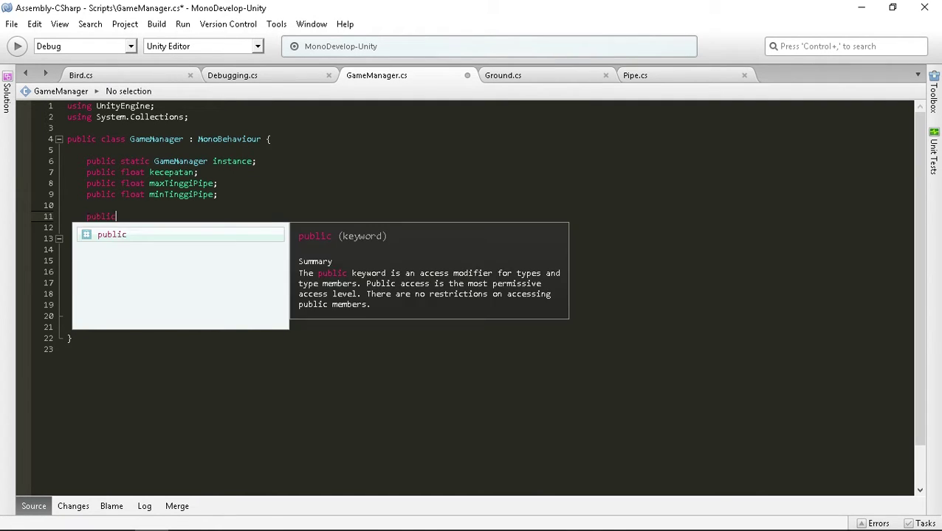
pyautogui.write('boo')
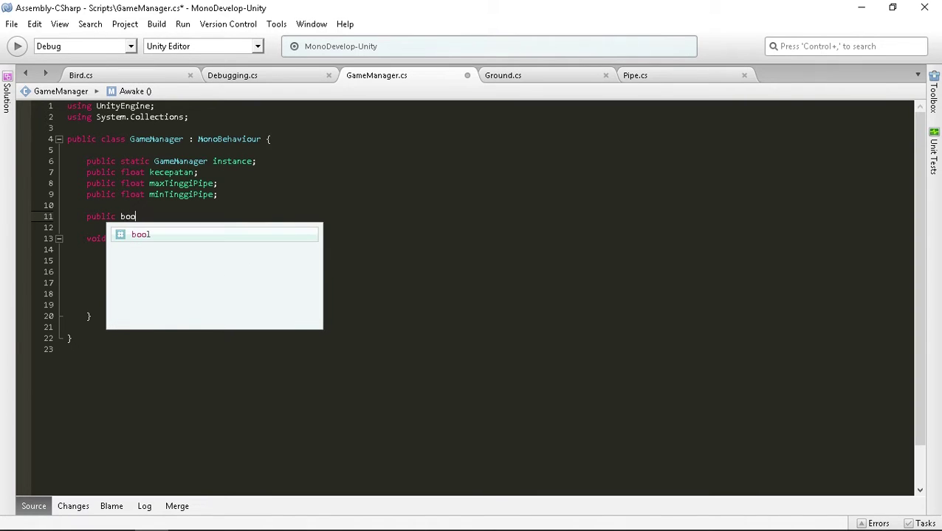
pyautogui.write('l ')
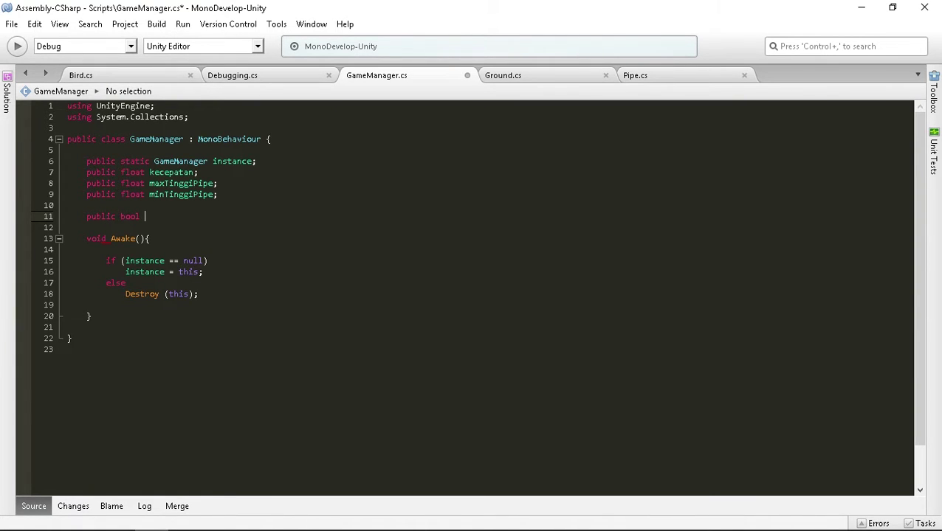
pyautogui.write('gameOver;')
pyautogui.press('Left')
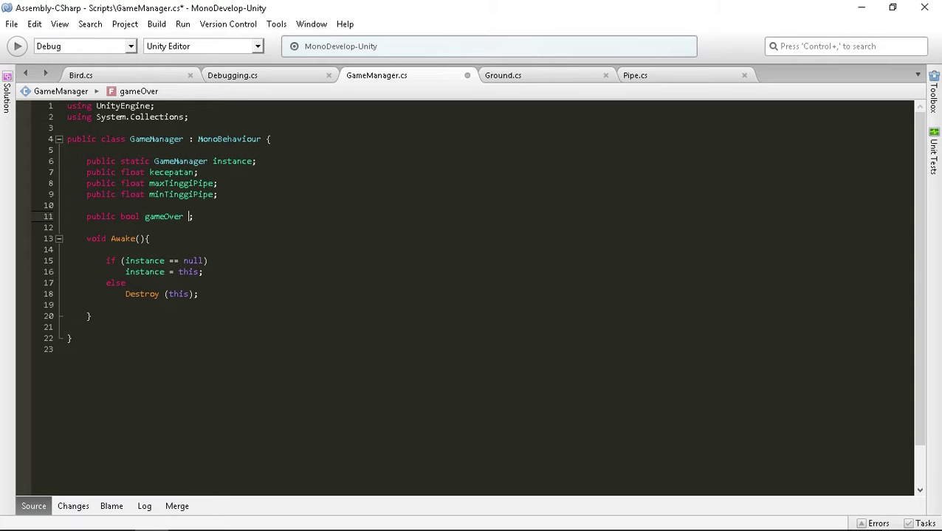
pyautogui.write('= false')
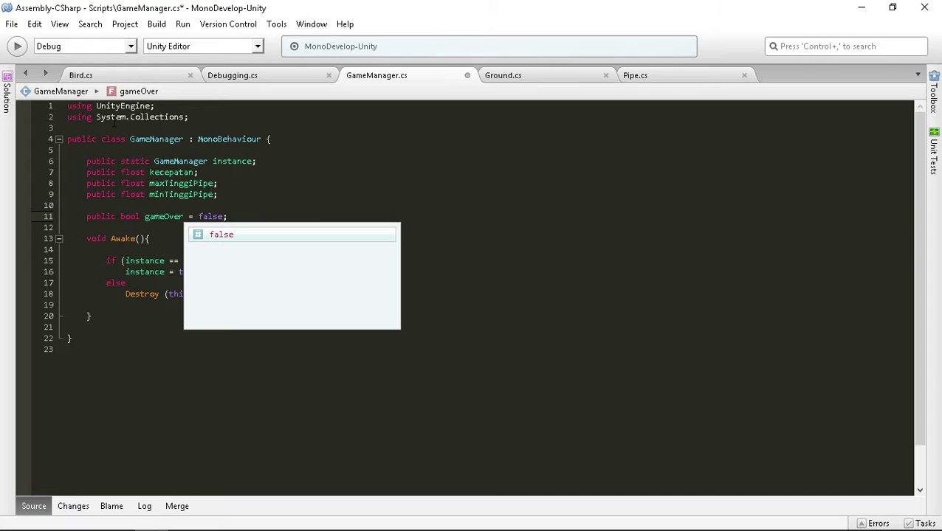
# - In Bird.cs, replace isAlive in the jump condition with '!GameManager.instance.gameOver'
pyautogui.click(115, 75)
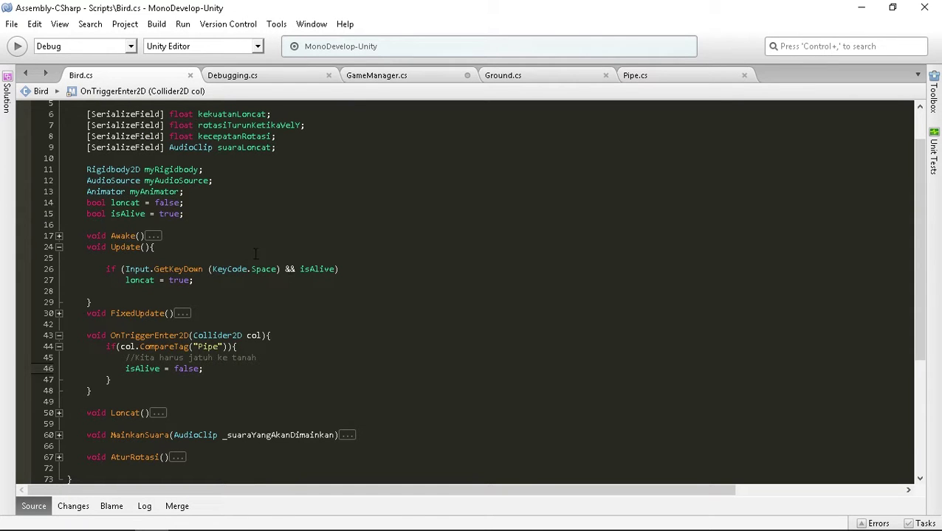
pyautogui.click(317, 269)
pyautogui.write('GameManager.')
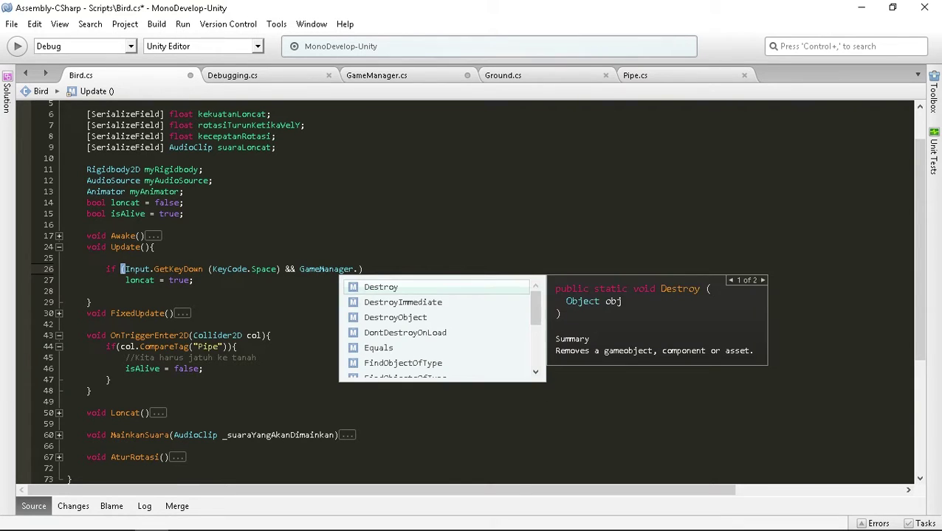
pyautogui.write('game')
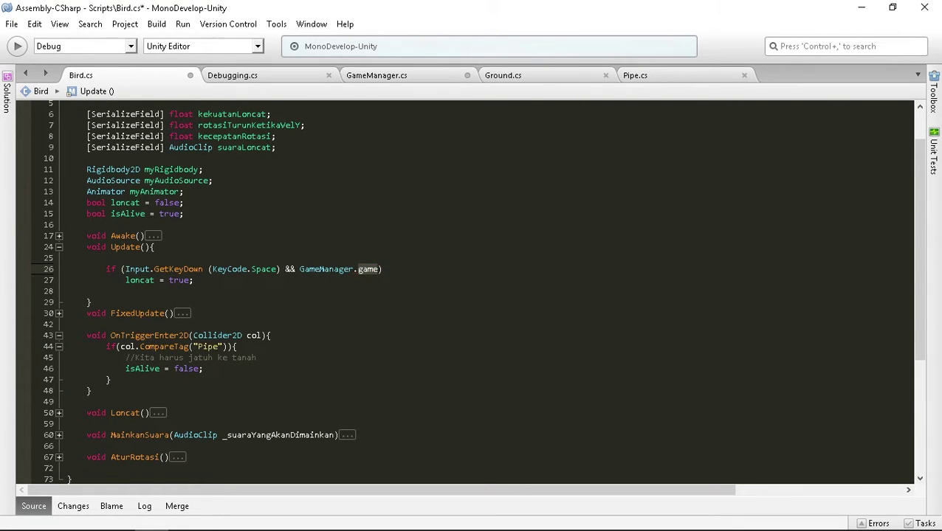
pyautogui.press('BackSpace')
pyautogui.press('BackSpace')
pyautogui.press('BackSpace')
pyautogui.write('instance')
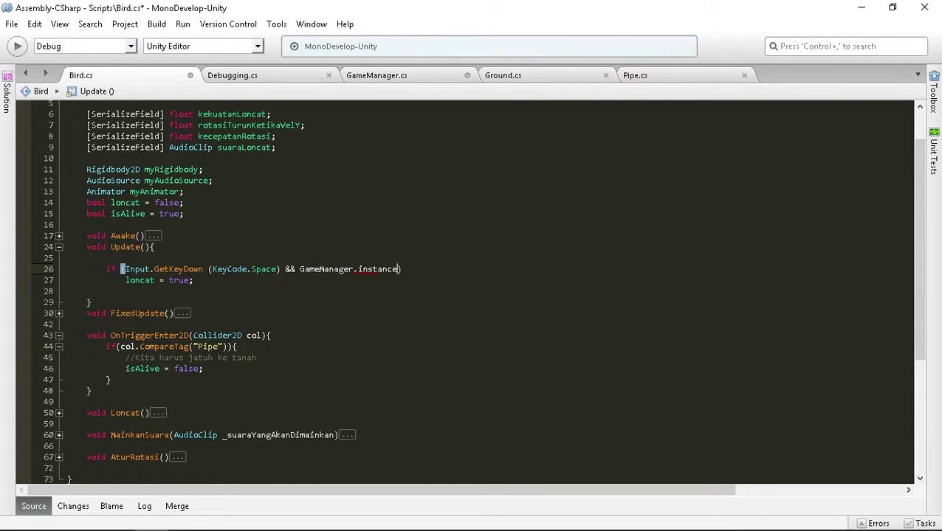
pyautogui.write('.game')
pyautogui.press('Return')
pyautogui.click(402, 269)
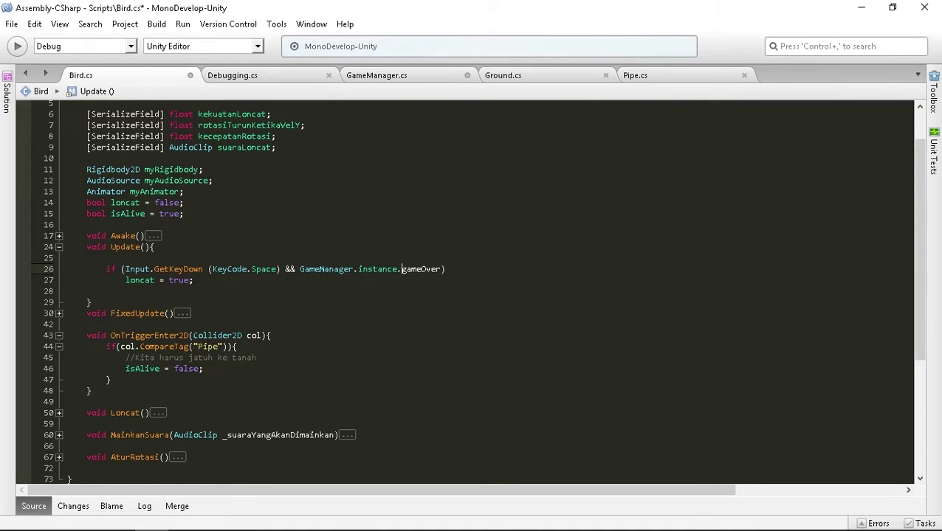
pyautogui.hotkey('ctrl', 'Left')
pyautogui.hotkey('ctrl', 'Left')
pyautogui.write('!')
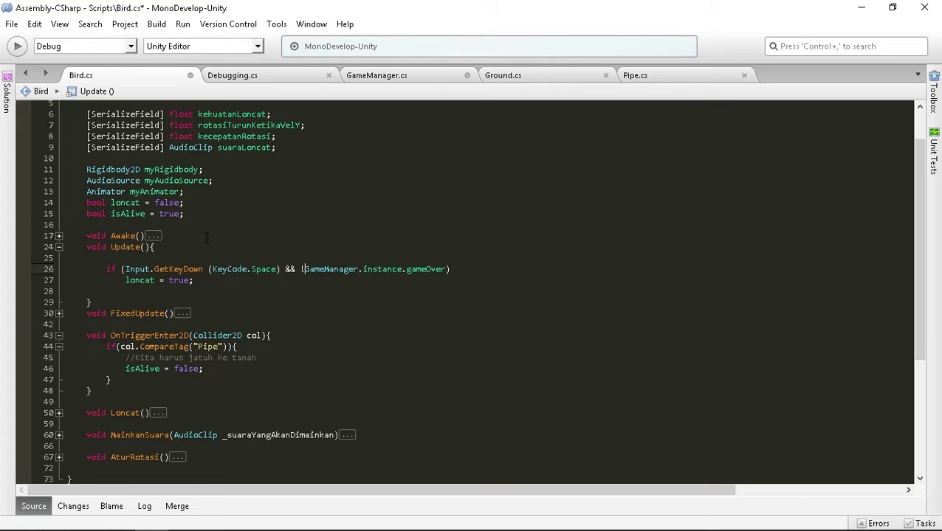
# - Delete the isAlive declaration, set 'GameManager.instance.gameOver = true' on pipe hits, and save Bird.cs
pyautogui.click(138, 215)
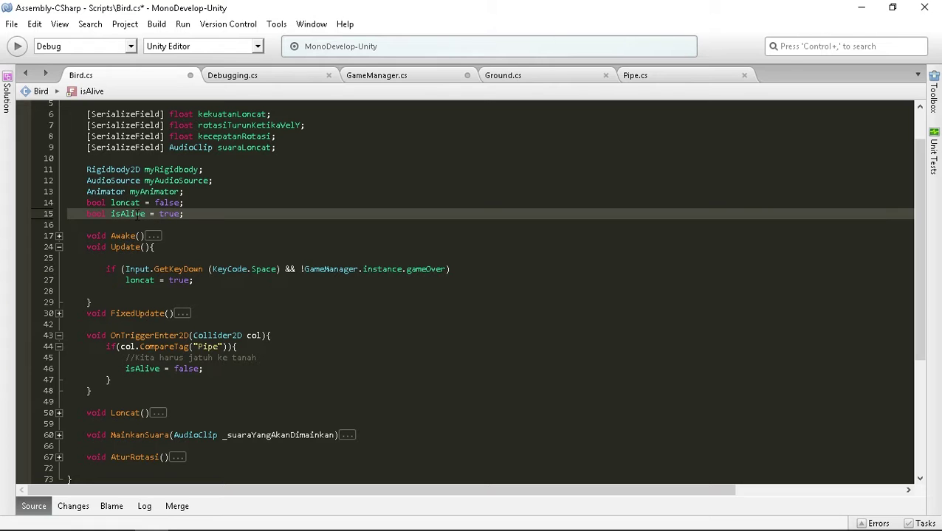
pyautogui.press('Delete')
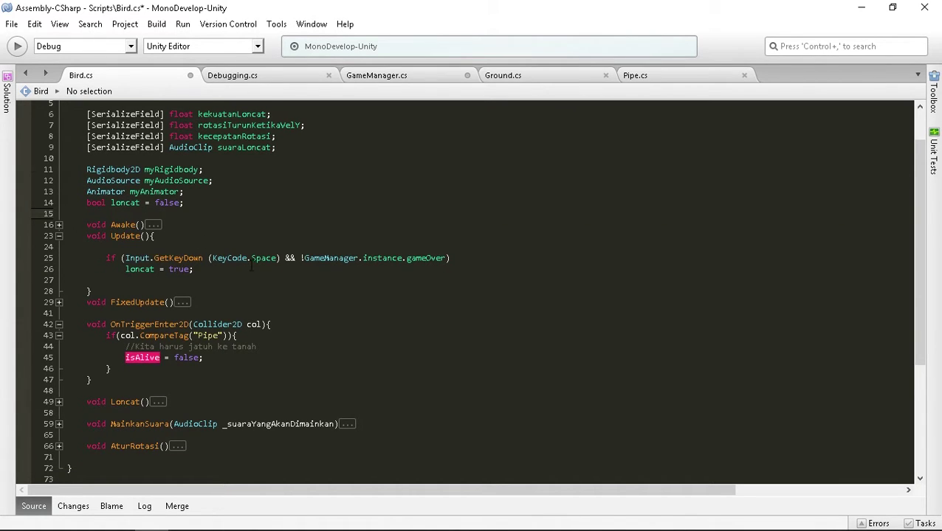
pyautogui.scroll(-2, 180, 315)
pyautogui.doubleClick(143, 310)
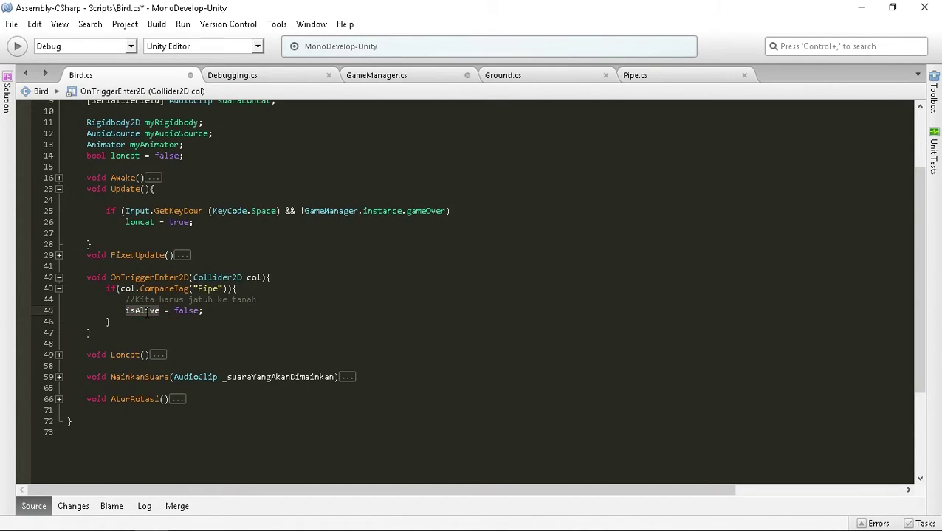
pyautogui.write('gameman')
pyautogui.press('Return')
pyautogui.write('.')
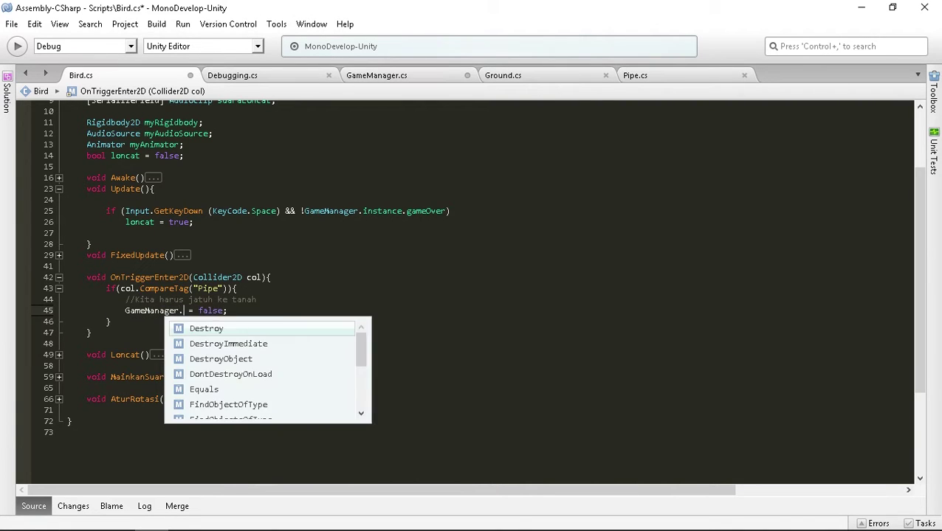
pyautogui.write('instance.')
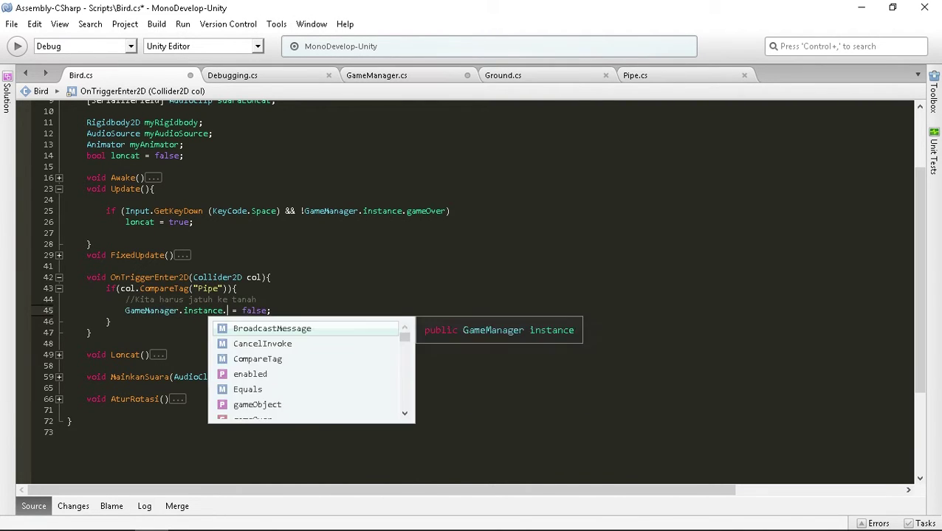
pyautogui.write('gameo')
pyautogui.press('Return')
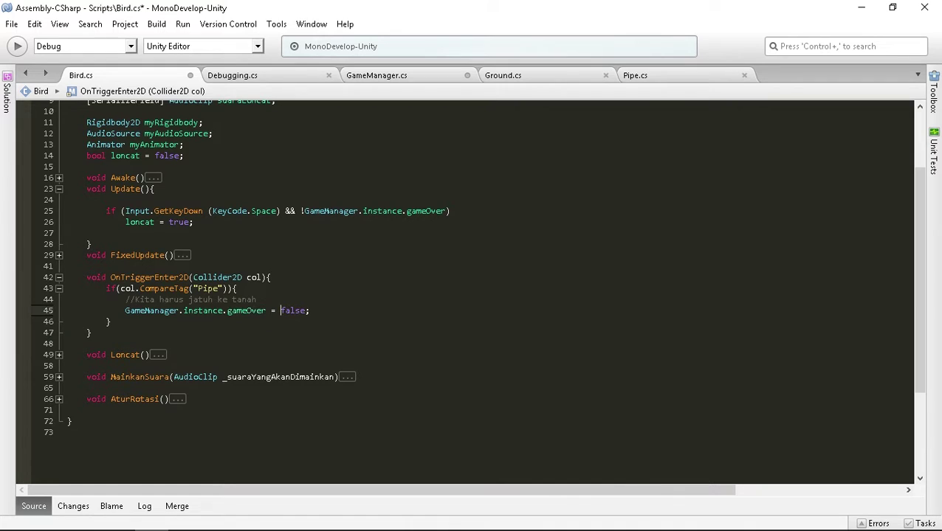
pyautogui.doubleClick(292, 311)
pyautogui.write('true')
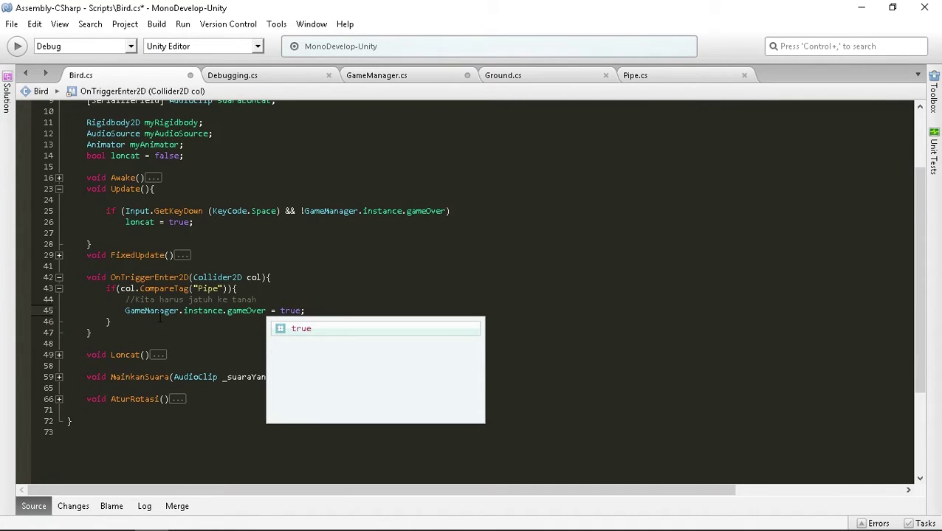
pyautogui.click(283, 280)
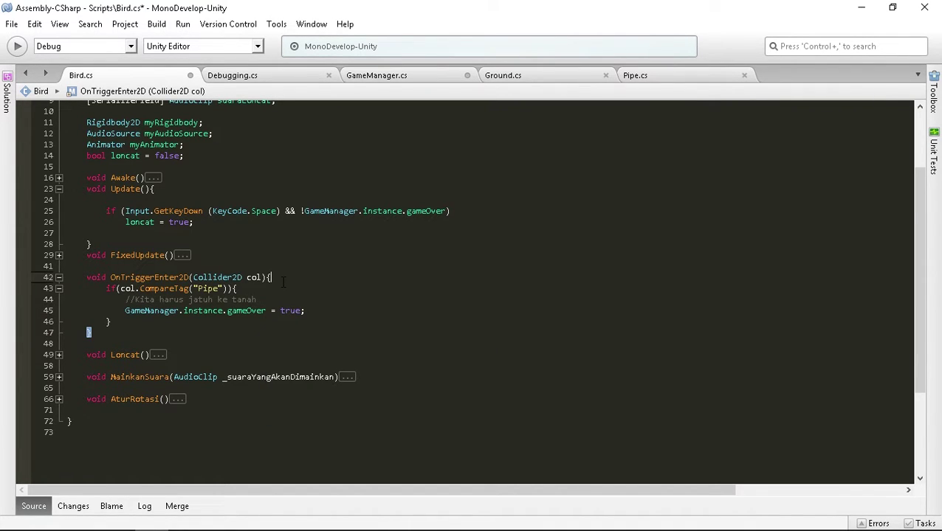
pyautogui.hotkey('ctrl', 's')
pyautogui.click(426, 78)
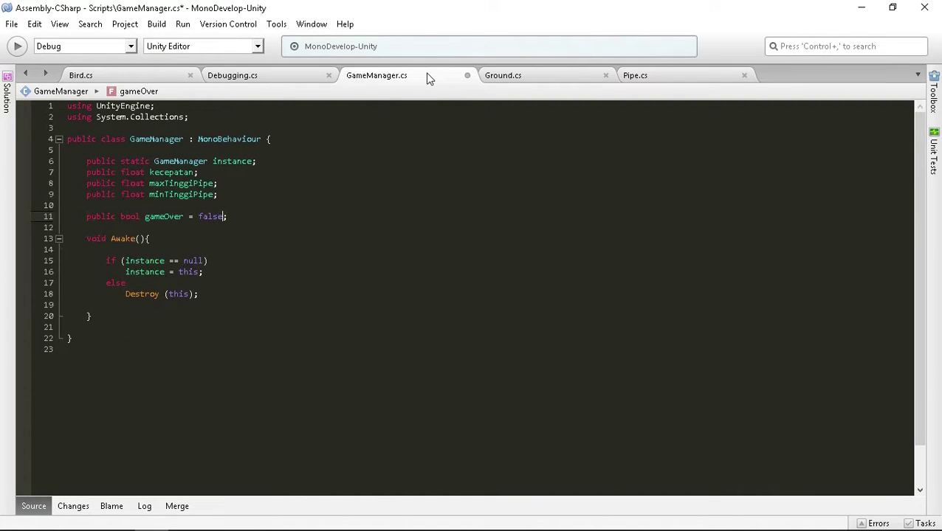
# - Save GameManager.cs and, in Ground.cs, edit the Update comment to begin with 'Cek'
pyautogui.hotkey('ctrl', 's')
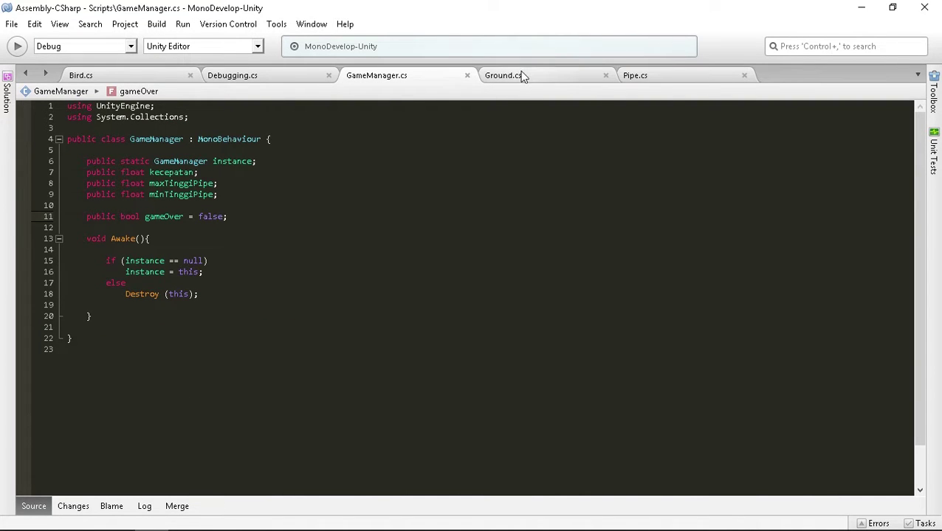
pyautogui.click(520, 75)
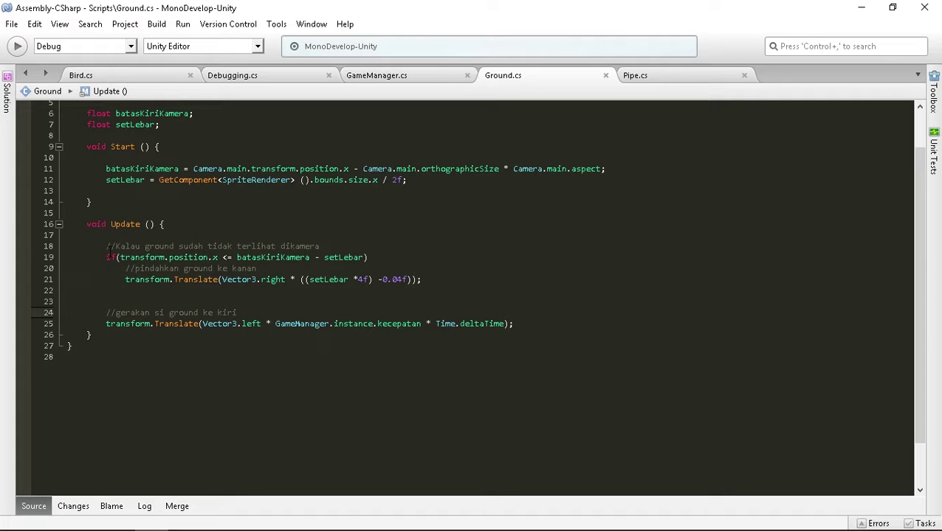
pyautogui.click(116, 246)
pyautogui.write('C')
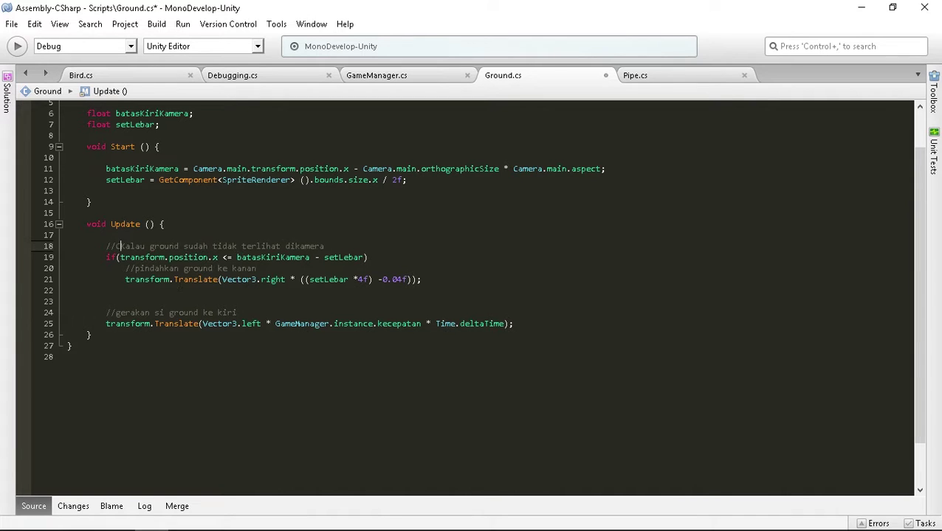
pyautogui.write('ek')
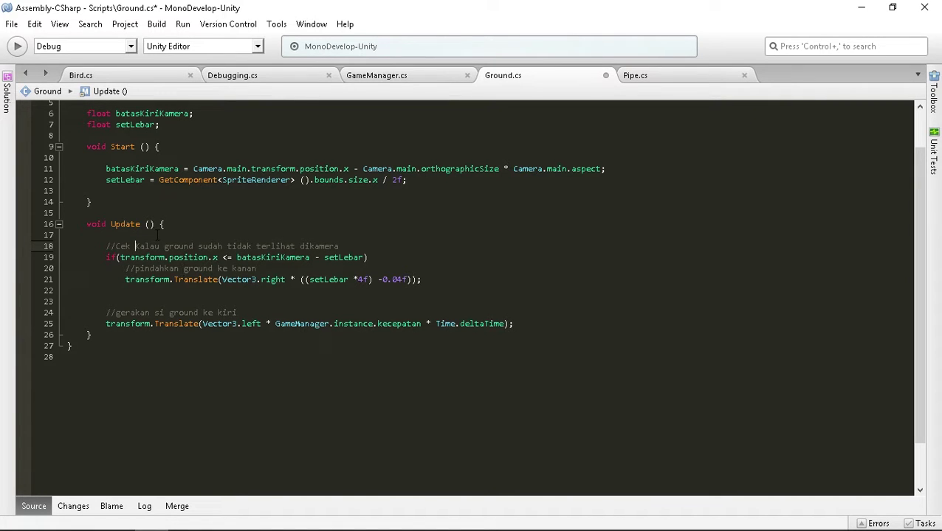
pyautogui.moveTo(105, 246)
pyautogui.mouseDown()
pyautogui.moveTo(499, 296)
pyautogui.moveTo(547, 324)
pyautogui.mouseUp()
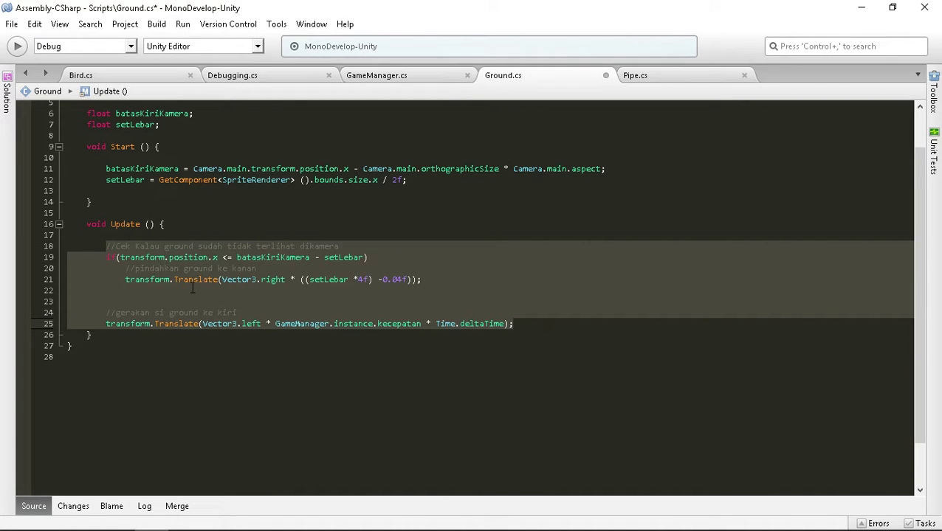
pyautogui.click(164, 235)
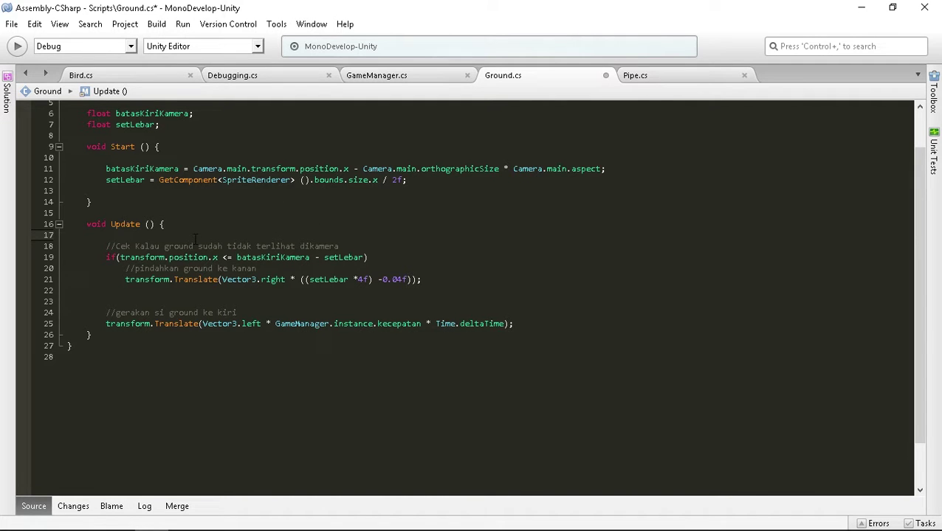
# - Add 'if(GameManager.instance.gameOver) return;' at the top of Ground's Update and save
pyautogui.write('if(GameMa')
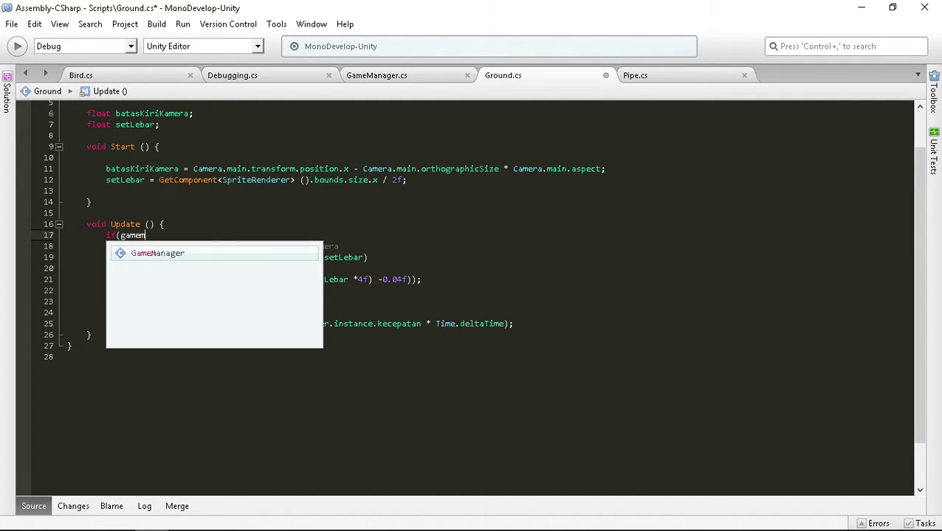
pyautogui.press('Return')
pyautogui.write('.insta')
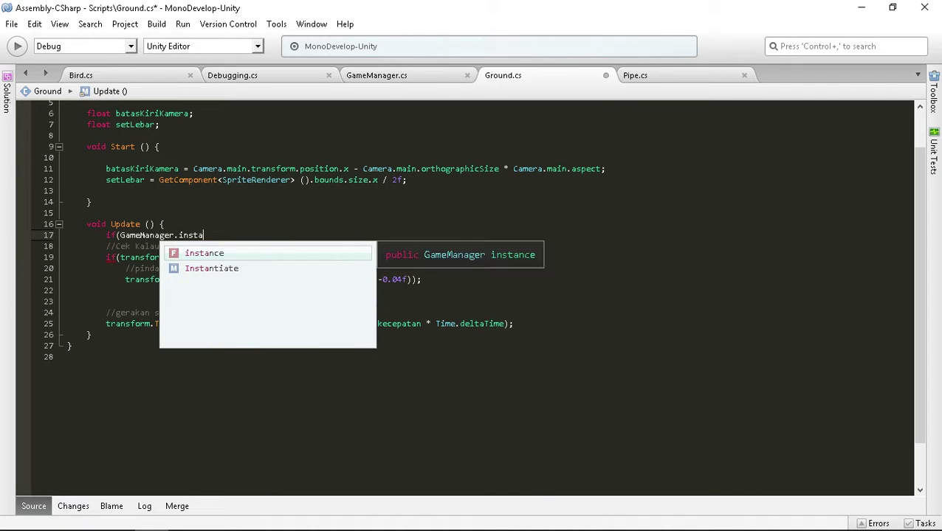
pyautogui.press('Return')
pyautogui.write('.gam')
pyautogui.press('Return')
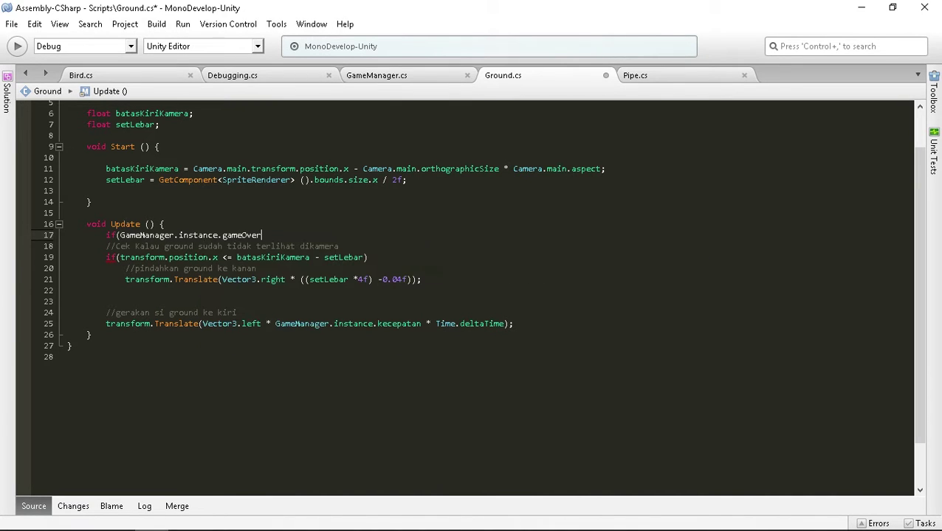
pyautogui.write(')')
pyautogui.press('Return')
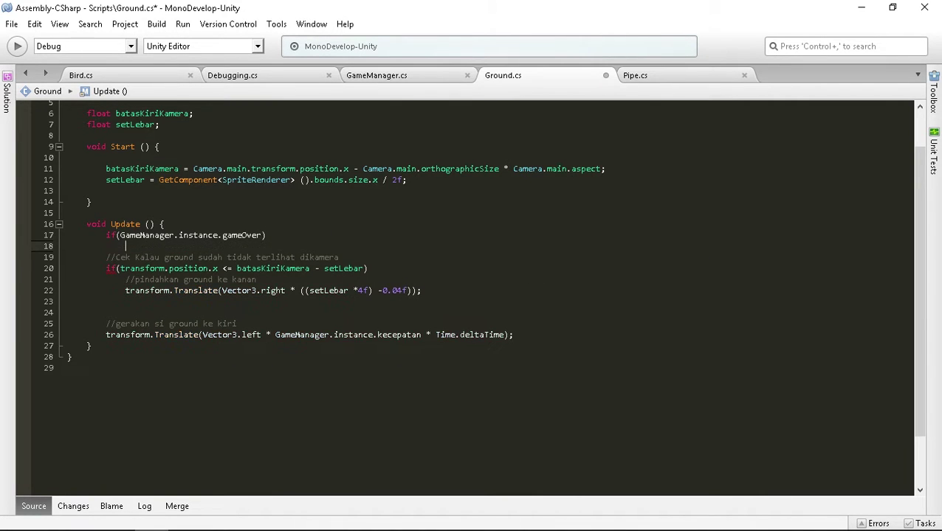
pyautogui.write('return;')
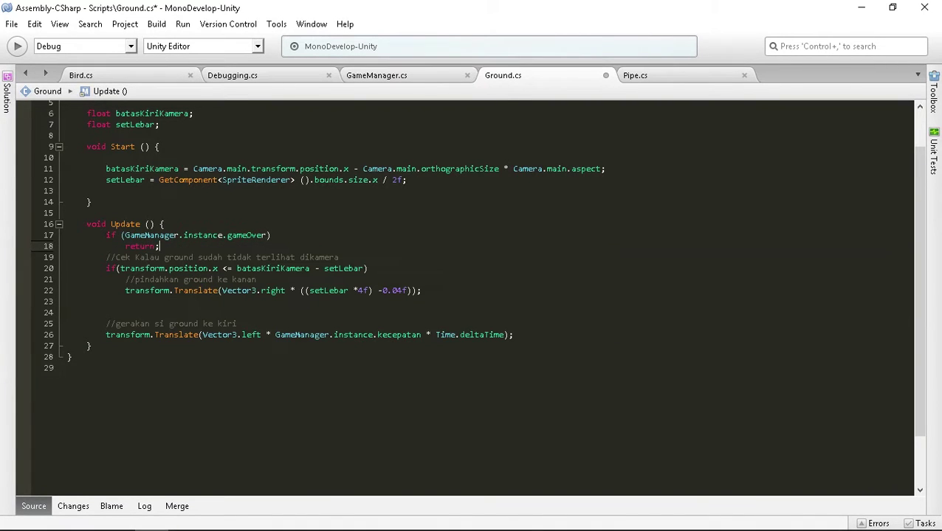
pyautogui.hotkey('ctrl', 's')
# - Change Pipe.cs's Update comment to begin with 'Cek' and save
pyautogui.click(645, 76)
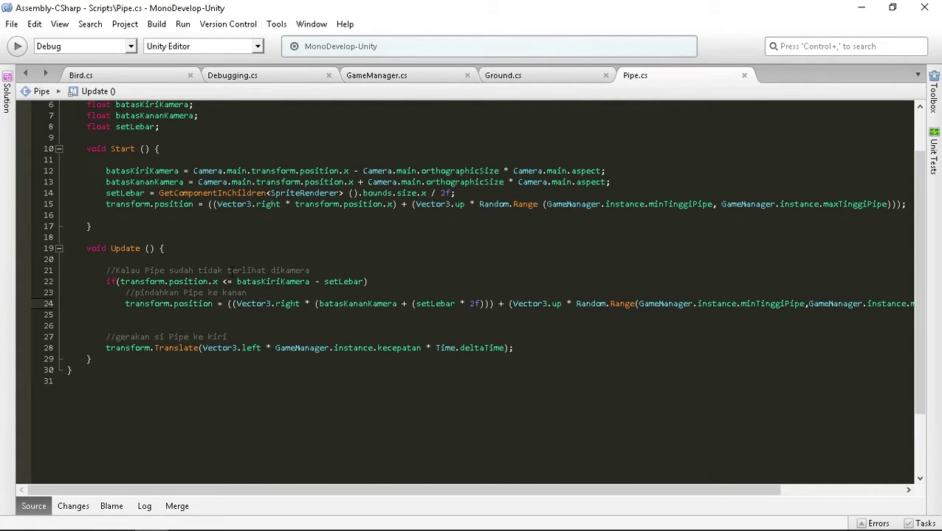
pyautogui.click(116, 270)
pyautogui.write('Cek')
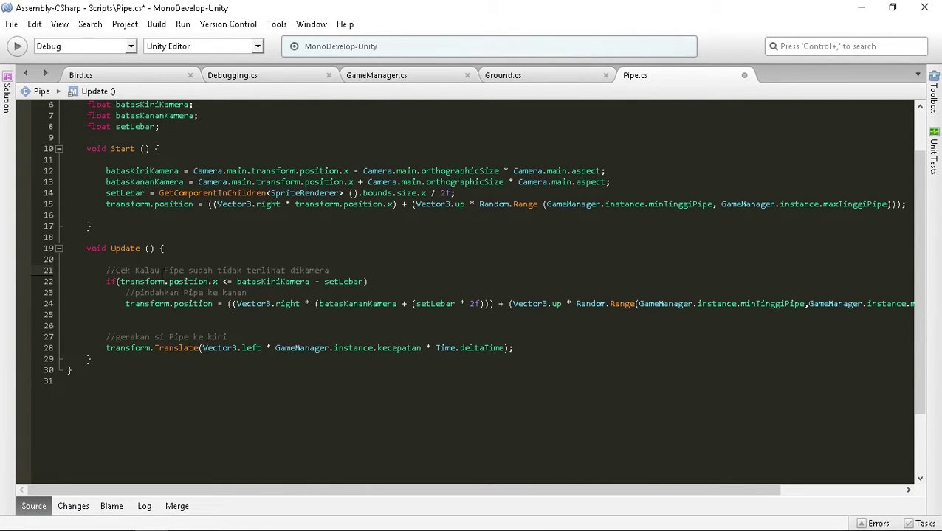
pyautogui.hotkey('ctrl', 's')
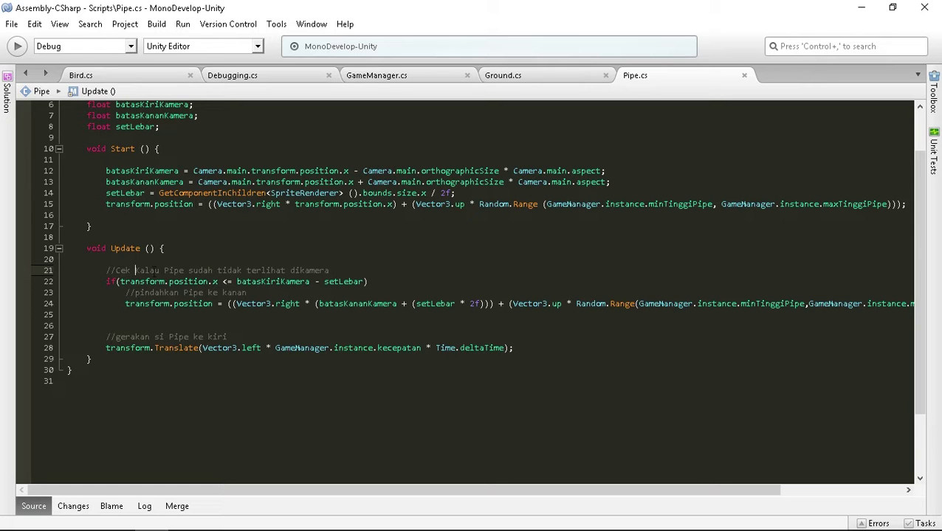
# - Copy Ground's gameOver check and return lines into Pipe's Update and save Pipe.cs
pyautogui.click(517, 78)
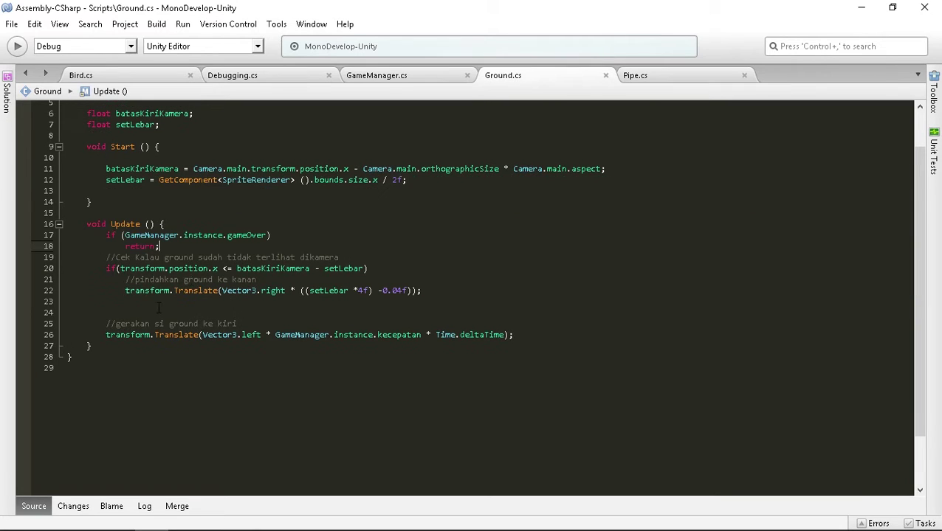
pyautogui.moveTo(160, 246); pyautogui.dragTo(106, 236)
pyautogui.hotkey('ctrl', 'c')
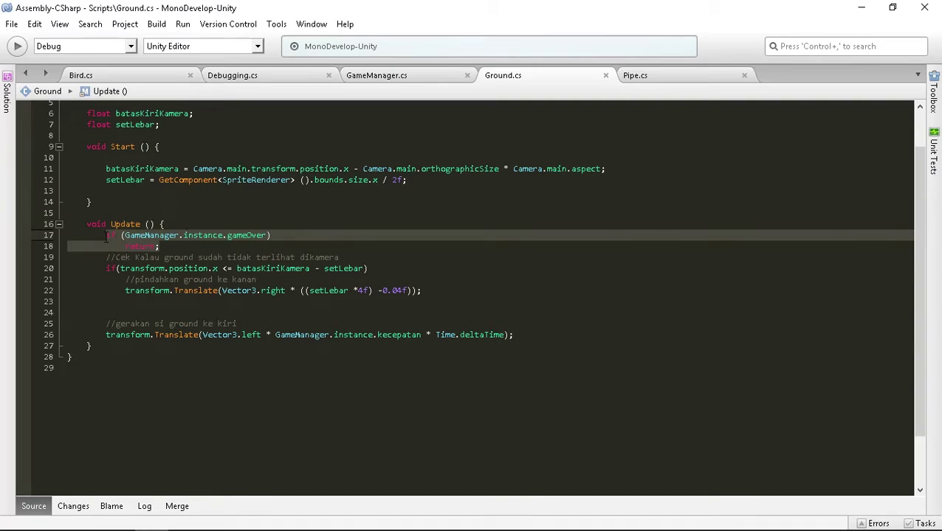
pyautogui.click(637, 77)
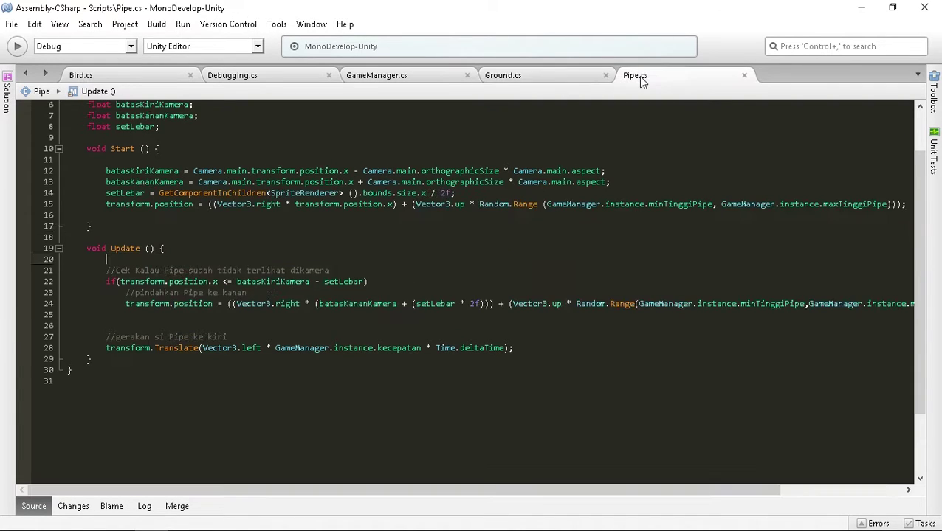
pyautogui.hotkey('ctrl', 'v')
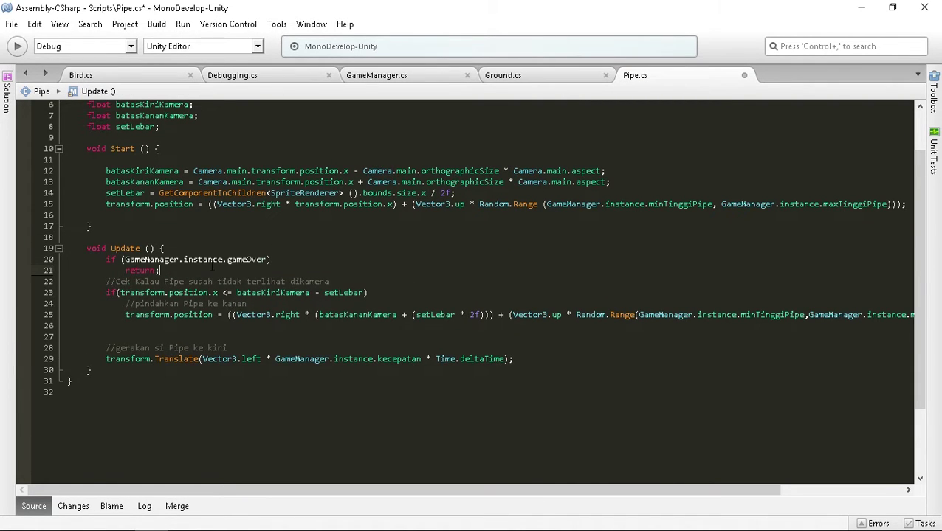
pyautogui.hotkey('ctrl', 's')
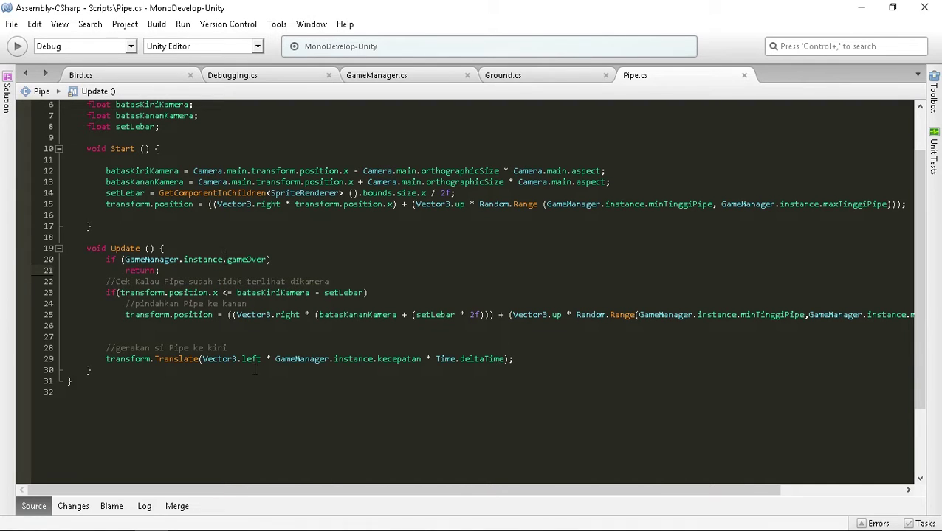
pyautogui.click(118, 517)
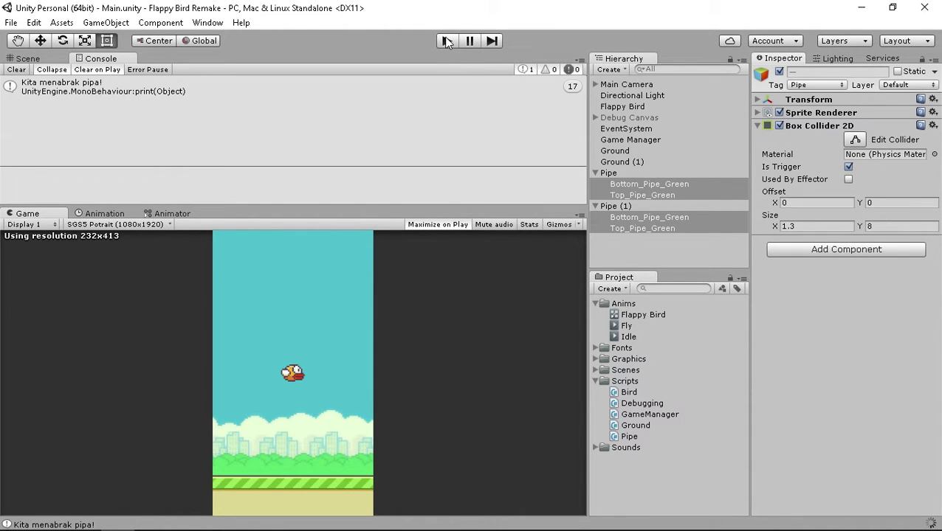
# - Play-test, flap the bird into the upper pipe, confirm ground and pipes freeze, then stop Play mode
pyautogui.click(446, 41)
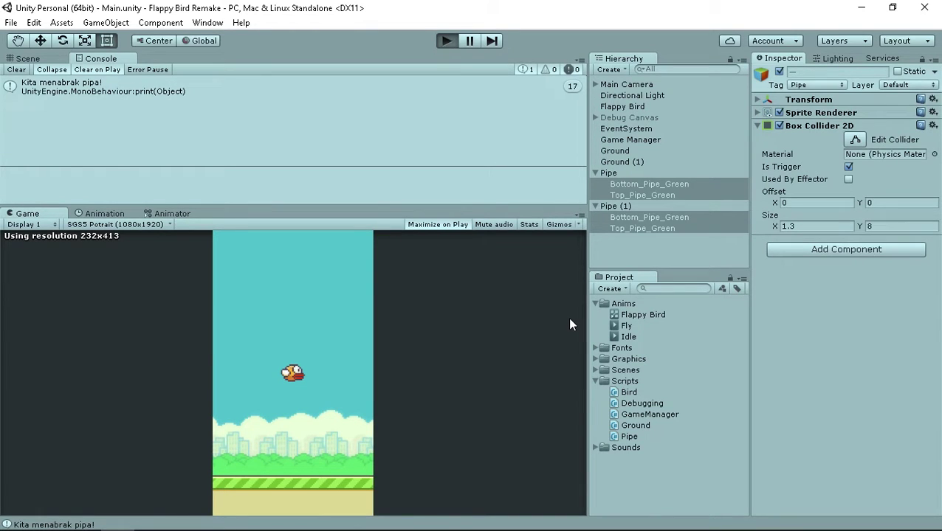
pyautogui.hotkey('shift', 'space')
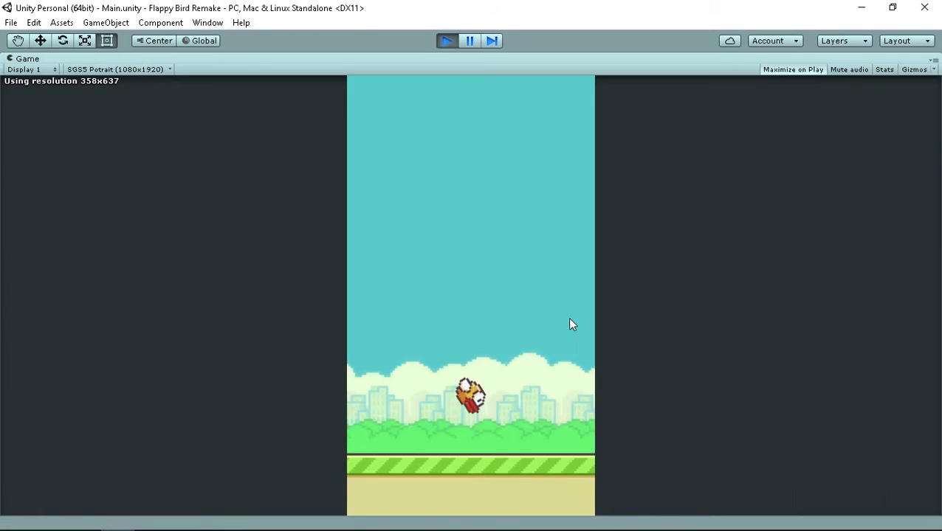
pyautogui.click(569, 325)
pyautogui.click(569, 325)
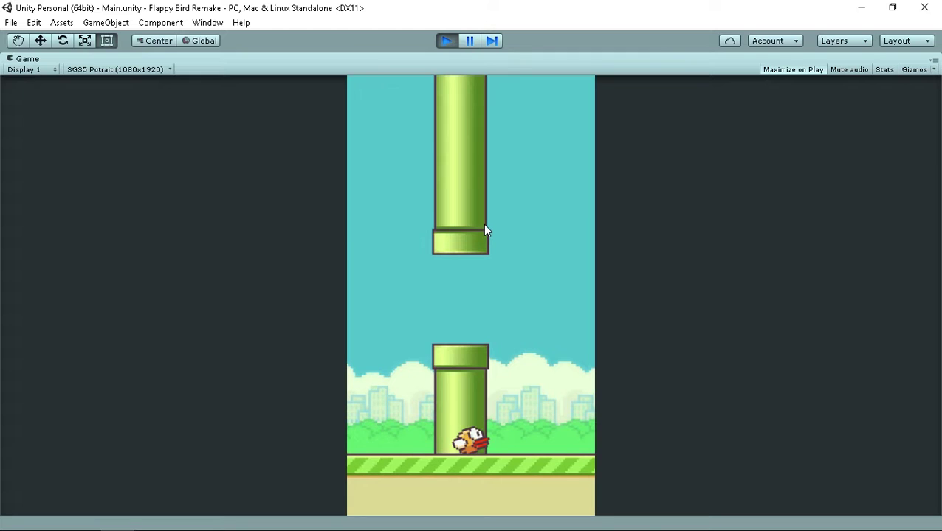
pyautogui.click(447, 41)
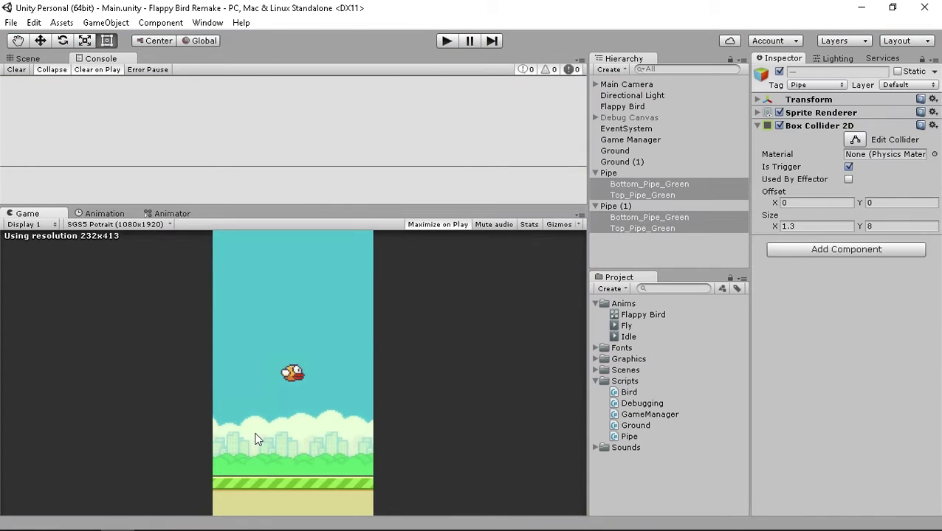
# - Check the Flappy Bird gameplay video and review the Bird.cs script in MonoDevelop
pyautogui.moveTo(185, 526)
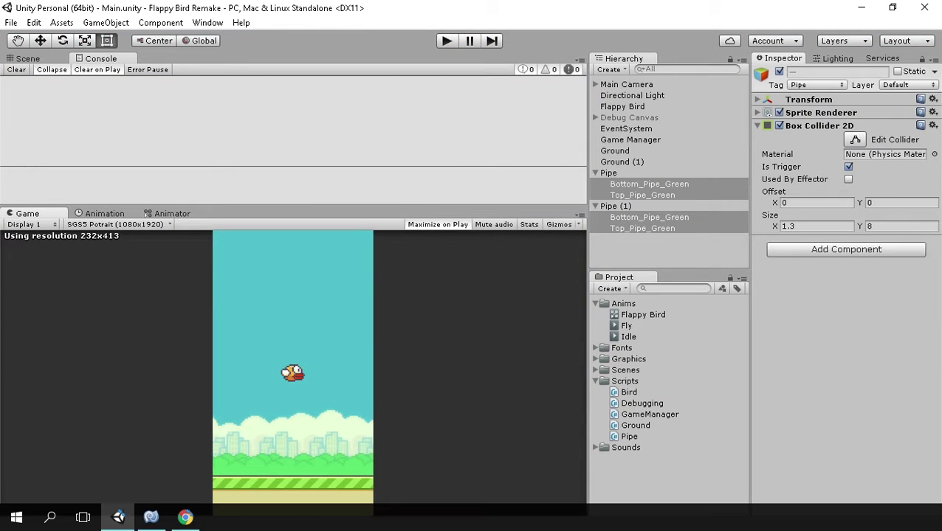
pyautogui.click(185, 519)
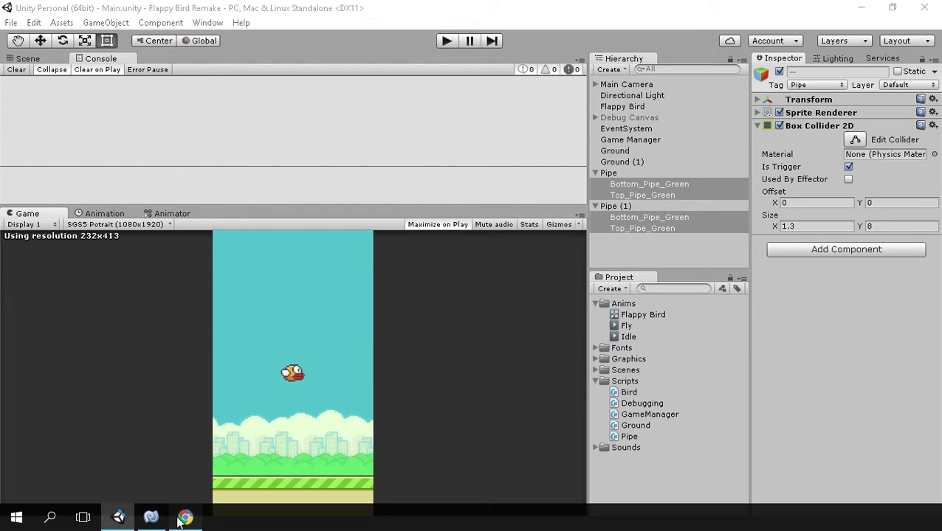
pyautogui.click(152, 519)
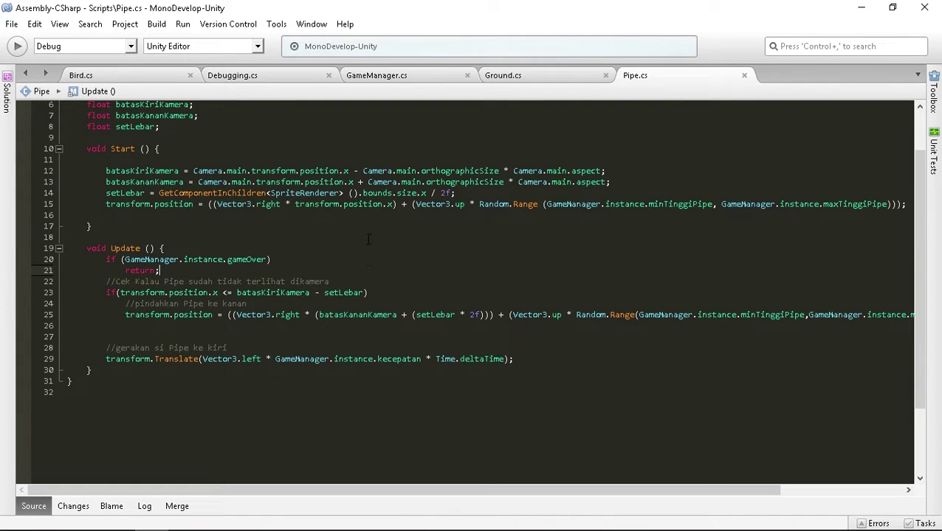
pyautogui.click(157, 77)
# - Back in Unity, enter Play mode and flap the bird into the green pipes
pyautogui.click(119, 517)
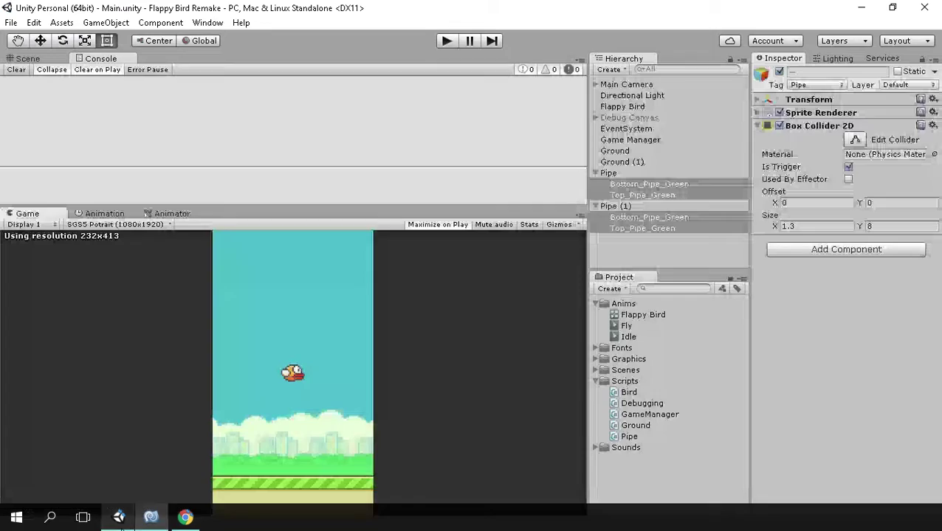
pyautogui.click(440, 45)
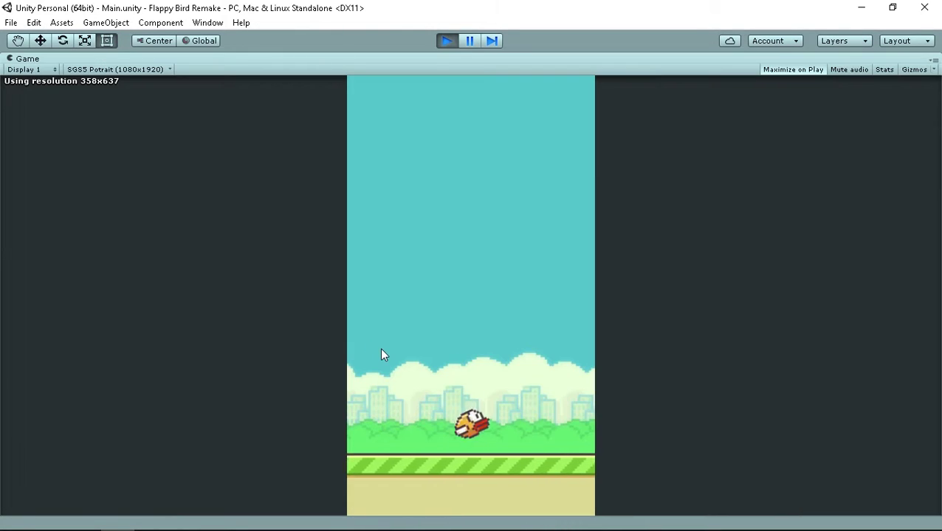
pyautogui.click(428, 325)
pyautogui.click(516, 299)
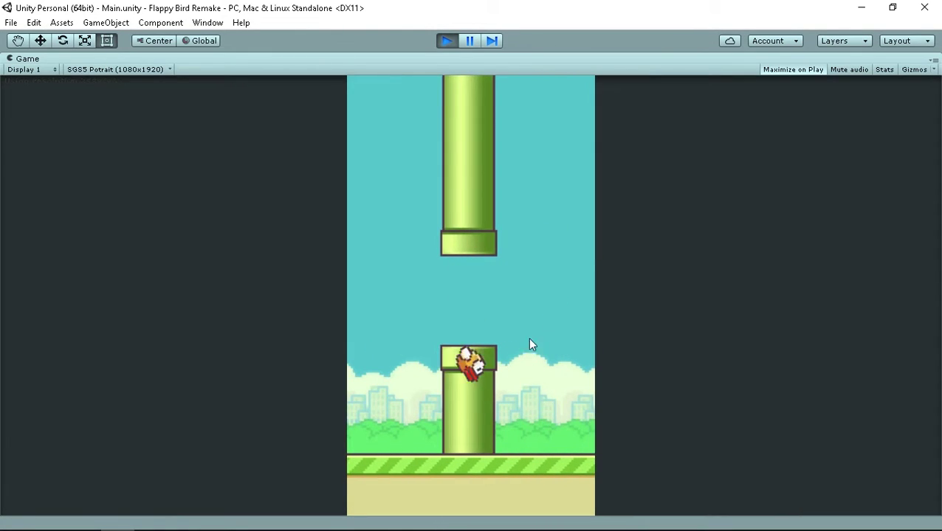
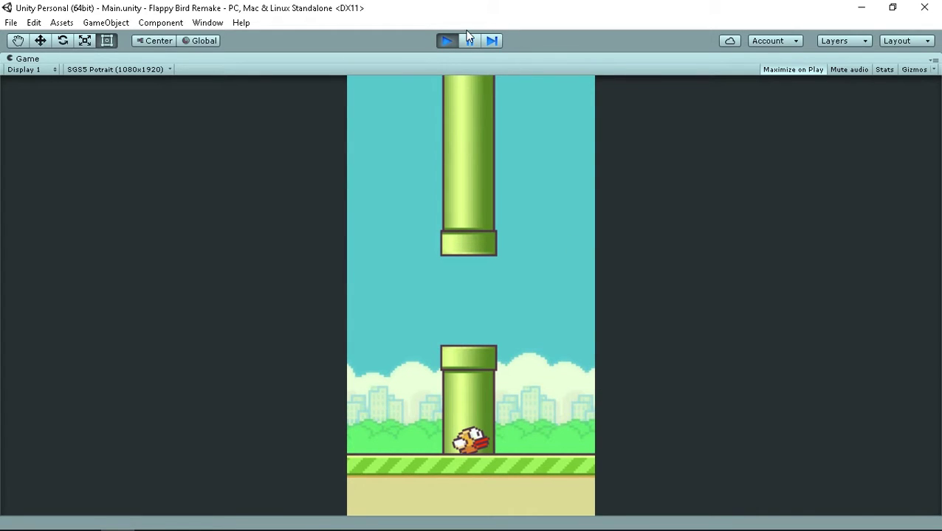
# - Stop play mode, glance at the Flappy Bird video in Chrome, and return to Unity
pyautogui.click(445, 43)
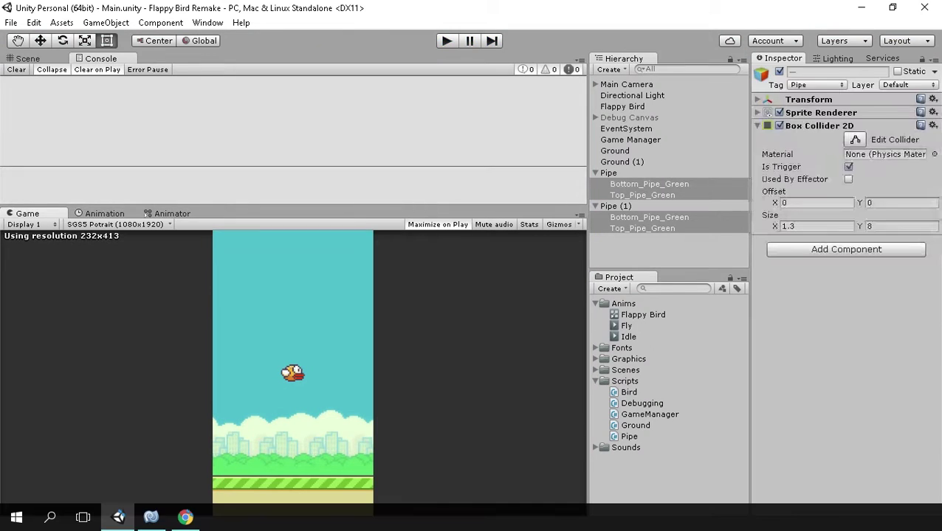
pyautogui.click(186, 518)
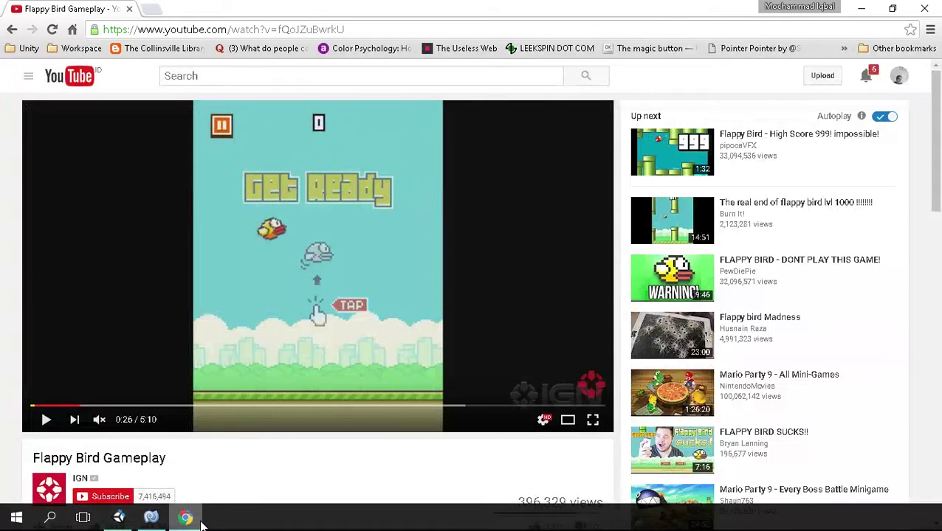
pyautogui.click(151, 518)
pyautogui.click(120, 518)
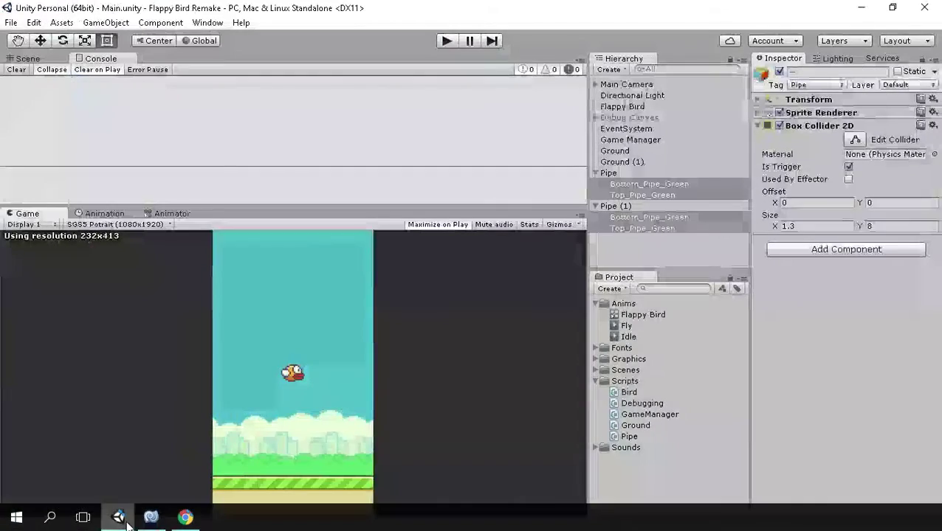
# - Expand the AturRotasi() method in Bird.cs, read its rotation code, then return to Unity
pyautogui.click(151, 519)
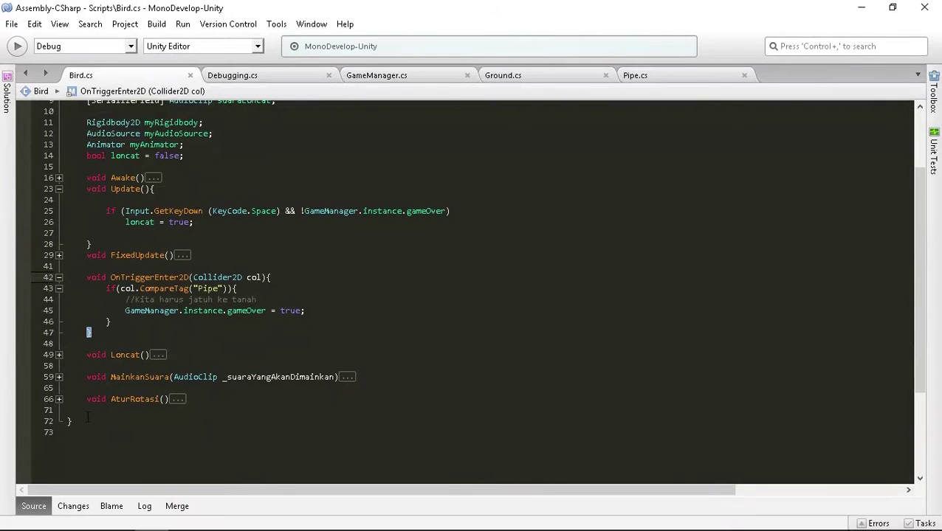
pyautogui.click(59, 399)
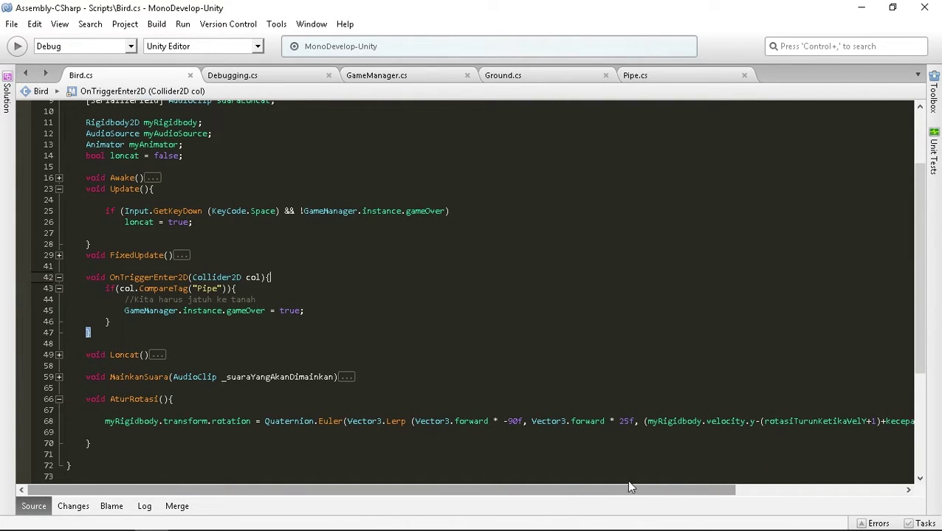
pyautogui.moveTo(581, 491)
pyautogui.mouseDown()
pyautogui.moveTo(664, 481)
pyautogui.moveTo(568, 491)
pyautogui.mouseUp()
pyautogui.click(435, 333)
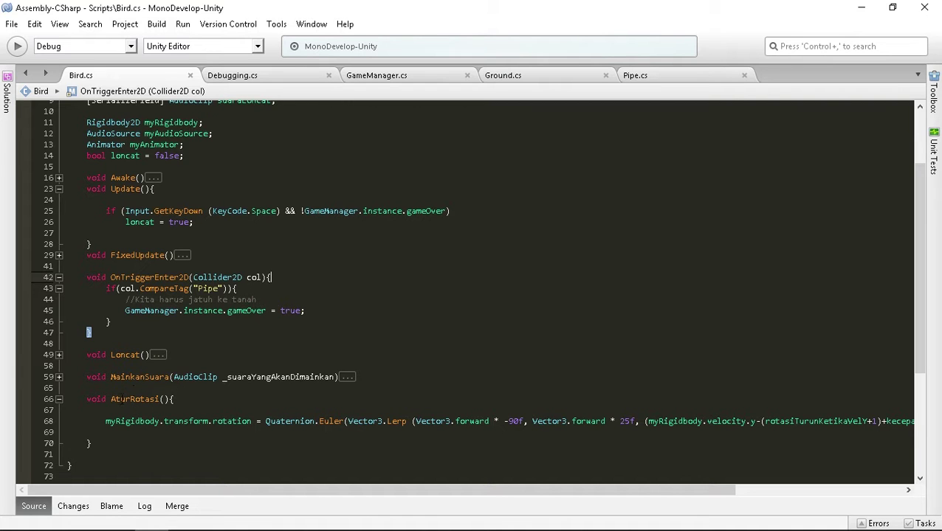
pyautogui.click(112, 520)
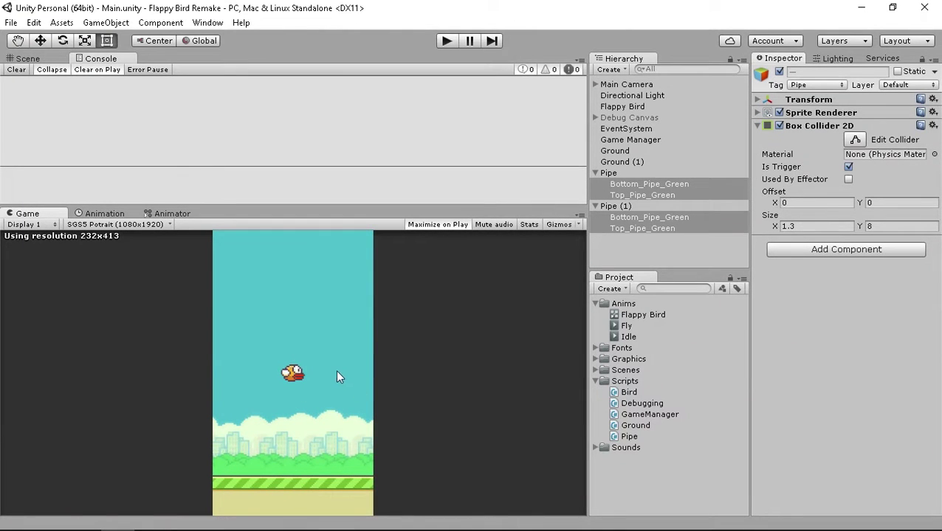
# - Collapse the Pipe and Pipe (1) children in the Hierarchy while inspecting the Ground objects
pyautogui.click(609, 174)
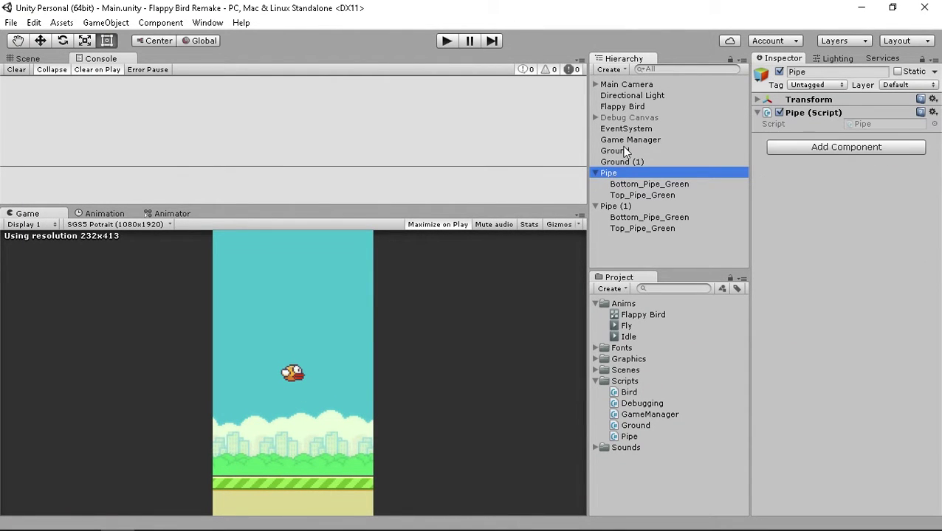
pyautogui.click(625, 152)
pyautogui.keyDown('shift'); pyautogui.click(626, 160); pyautogui.keyUp('shift')
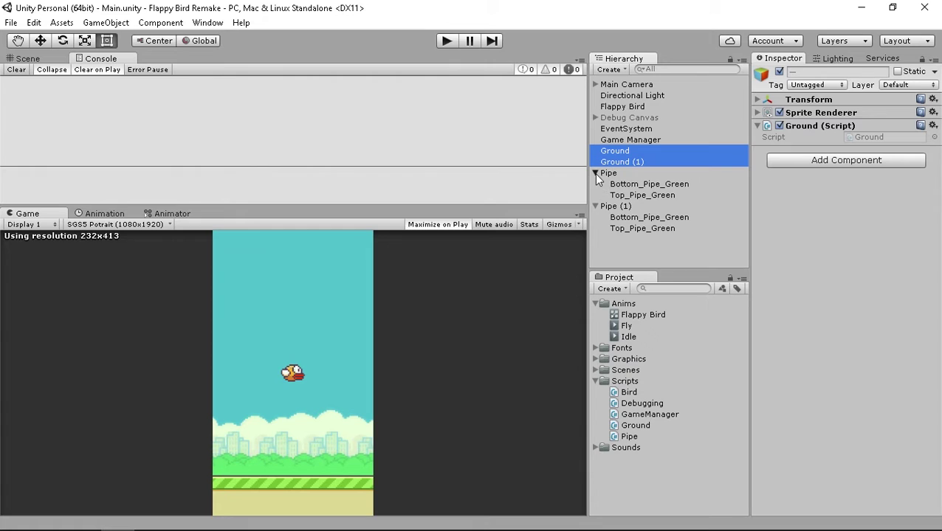
pyautogui.click(595, 173)
pyautogui.click(595, 184)
pyautogui.click(628, 160)
pyautogui.click(635, 149)
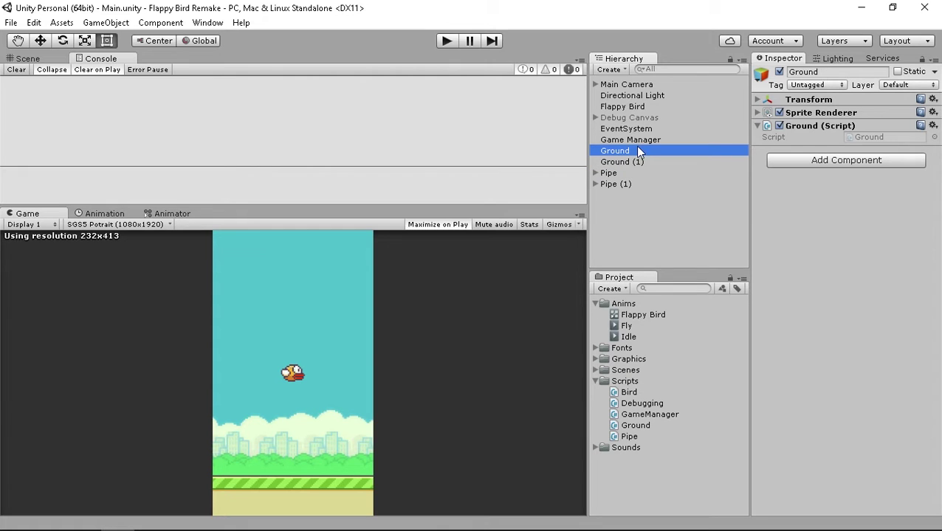
pyautogui.keyDown('ctrl'); pyautogui.click(642, 164); pyautogui.keyUp('ctrl')
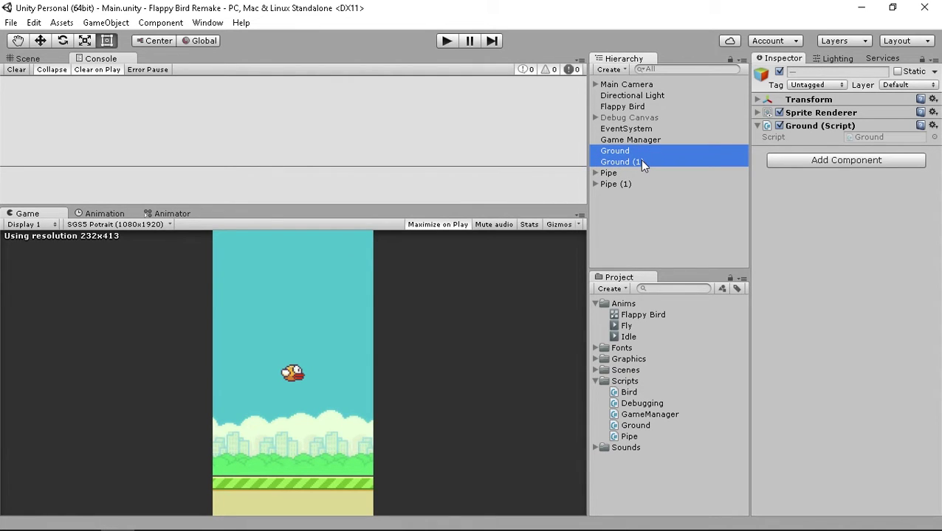
# - Expand Main Camera, select its Background child, and show the Scene view
pyautogui.click(596, 85)
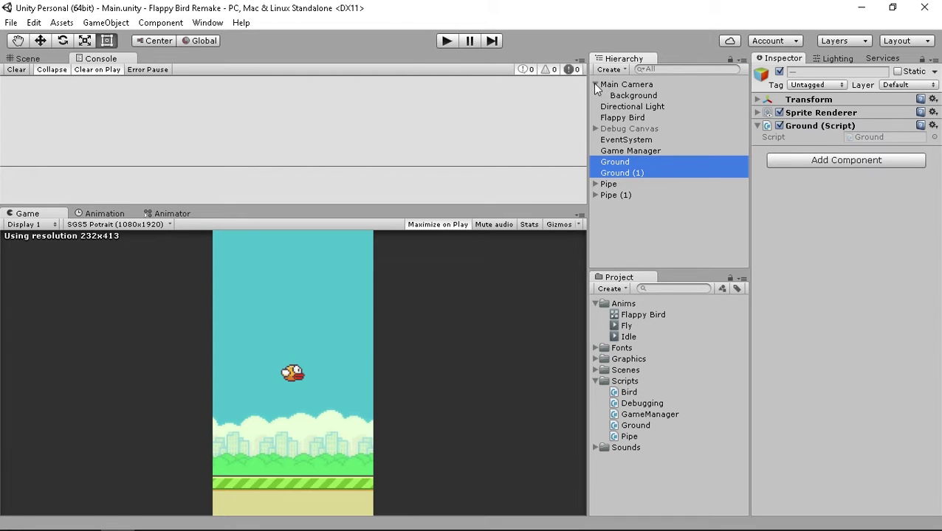
pyautogui.click(637, 107)
pyautogui.click(634, 97)
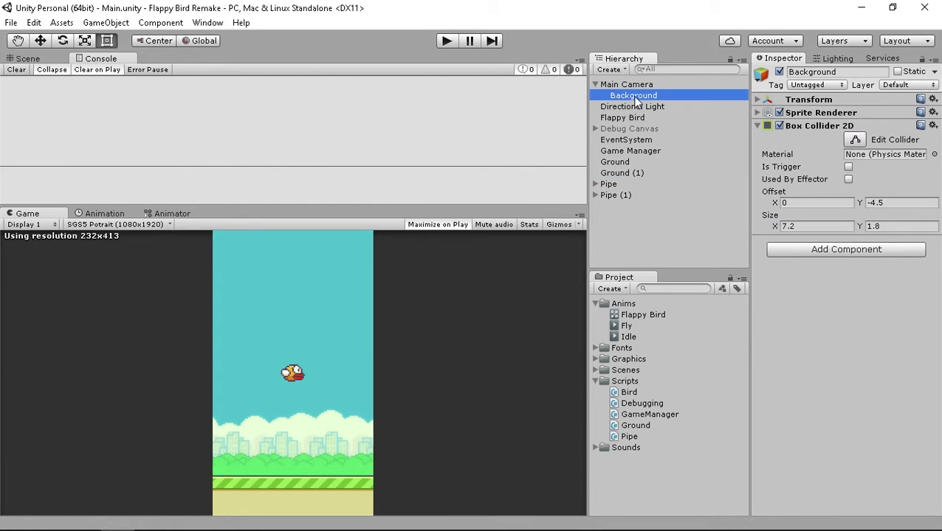
pyautogui.moveTo(636, 85); pyautogui.dragTo(638, 97)
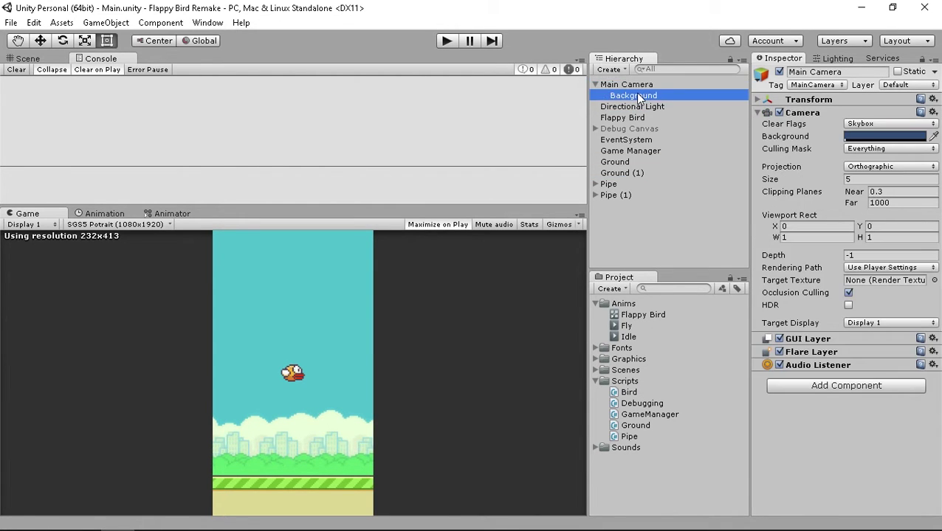
pyautogui.click(30, 62)
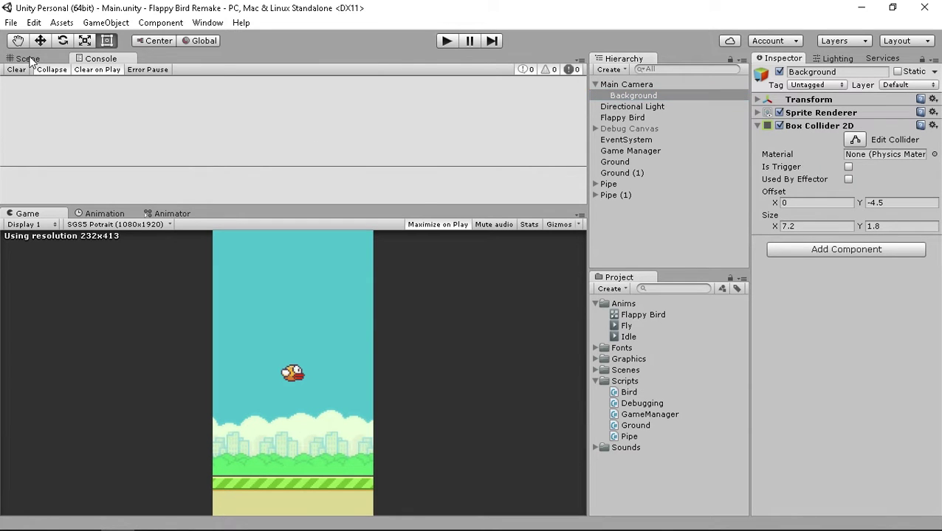
pyautogui.scroll(-5, 306, 142)
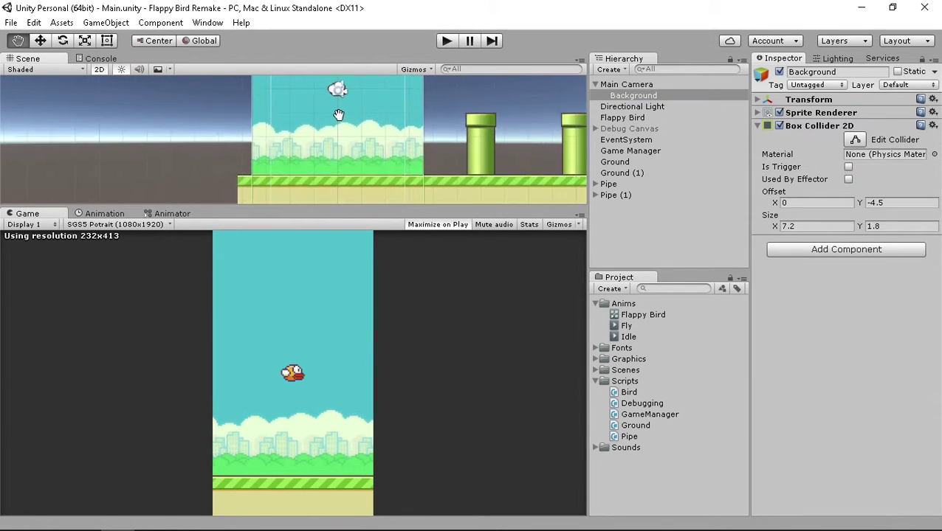
pyautogui.scroll(2, 288, 187)
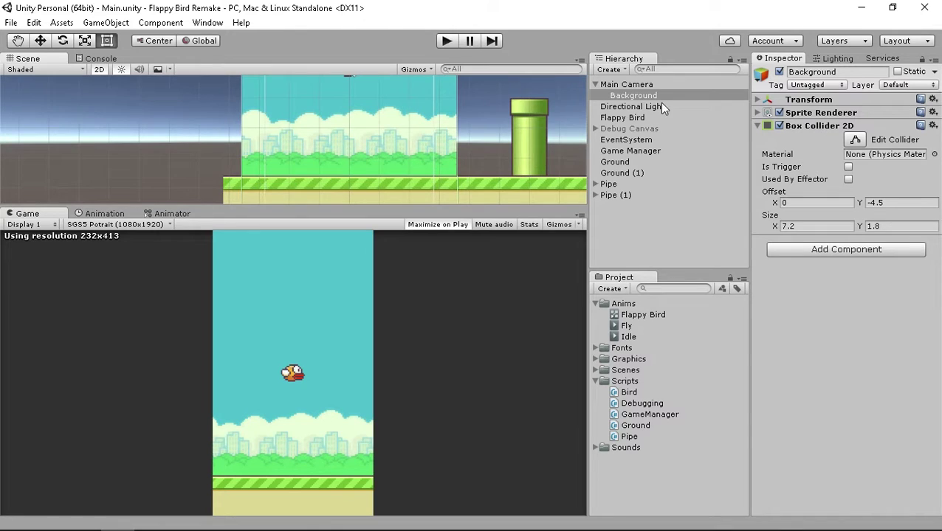
# - Create a new tag named 'Ground' through the Tag dropdown's Add Tag option
pyautogui.click(837, 86)
pyautogui.click(821, 227)
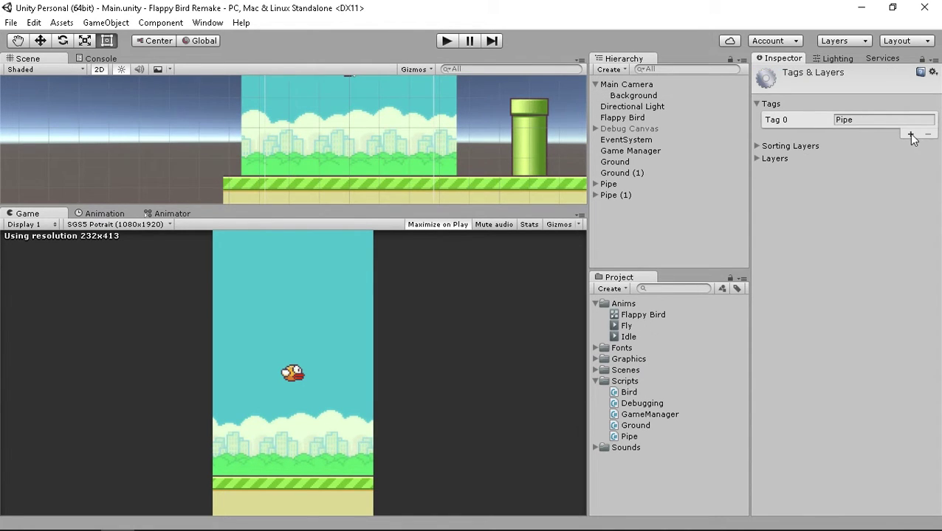
pyautogui.click(909, 134)
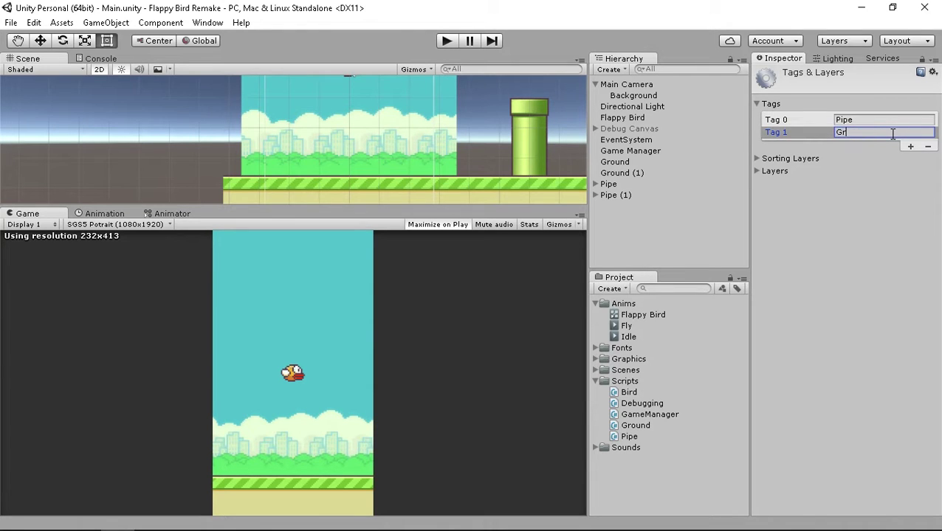
pyautogui.write('Ground')
pyautogui.click(878, 245)
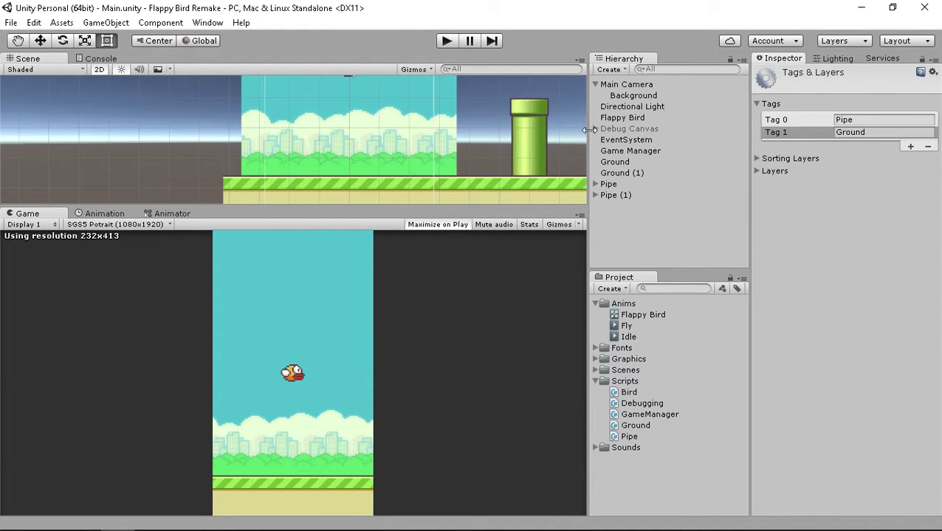
# - Assign the new Ground tag to the Background object
pyautogui.click(647, 96)
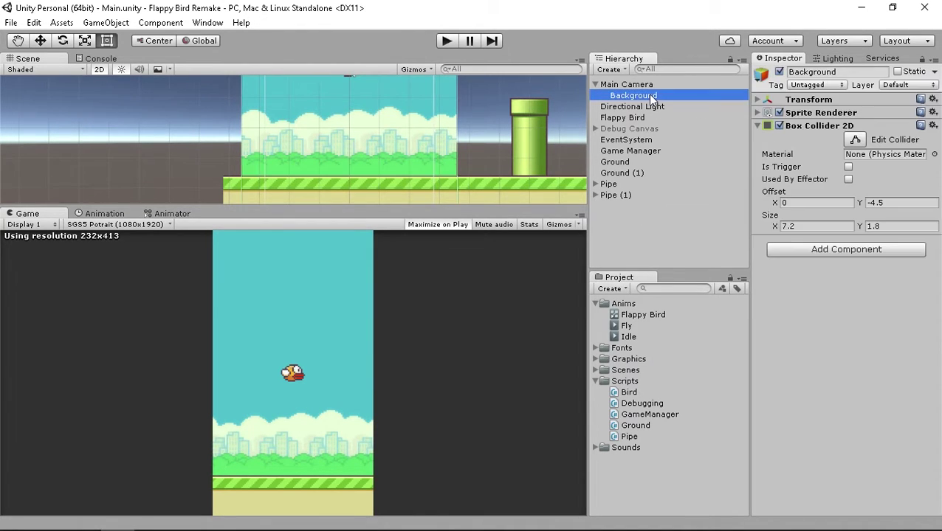
pyautogui.click(826, 84)
pyautogui.click(825, 222)
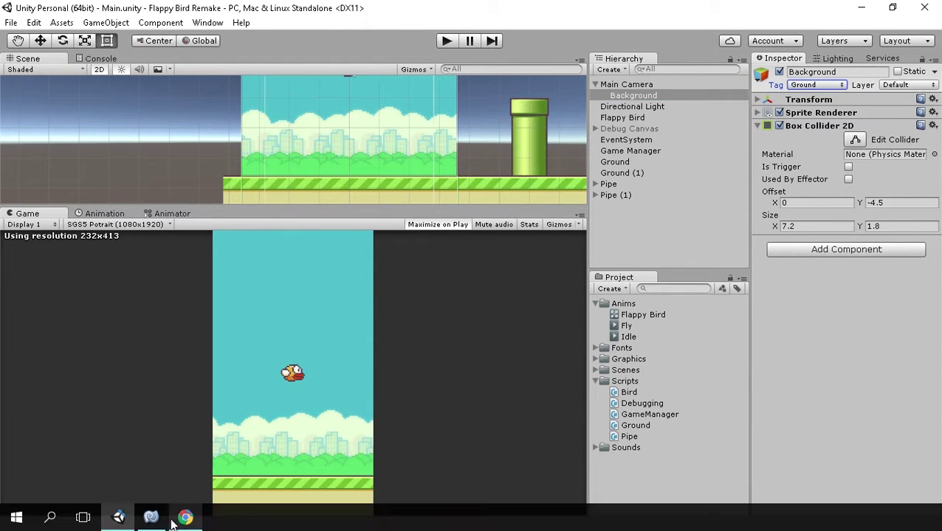
pyautogui.click(149, 515)
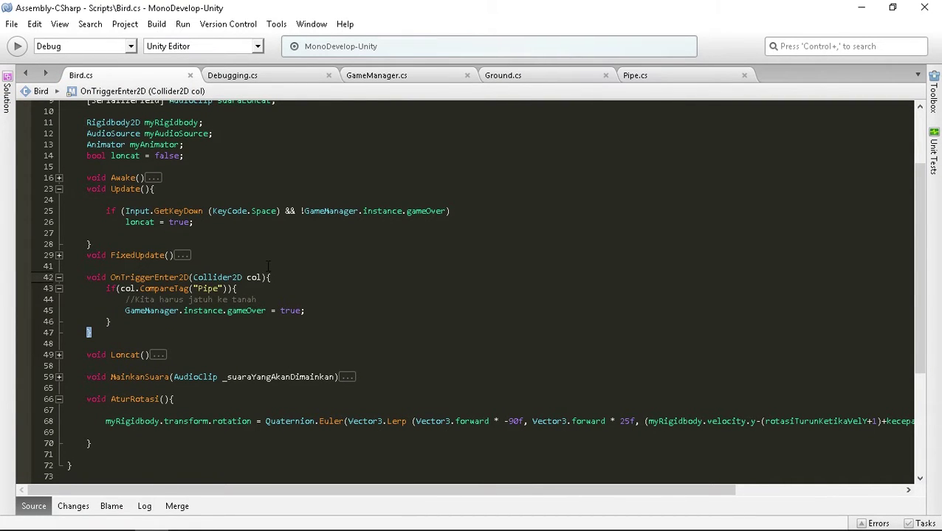
# - Declare 'bool isFall = false;' below the loncat field in Bird.cs and save
pyautogui.scroll(3, 235, 247)
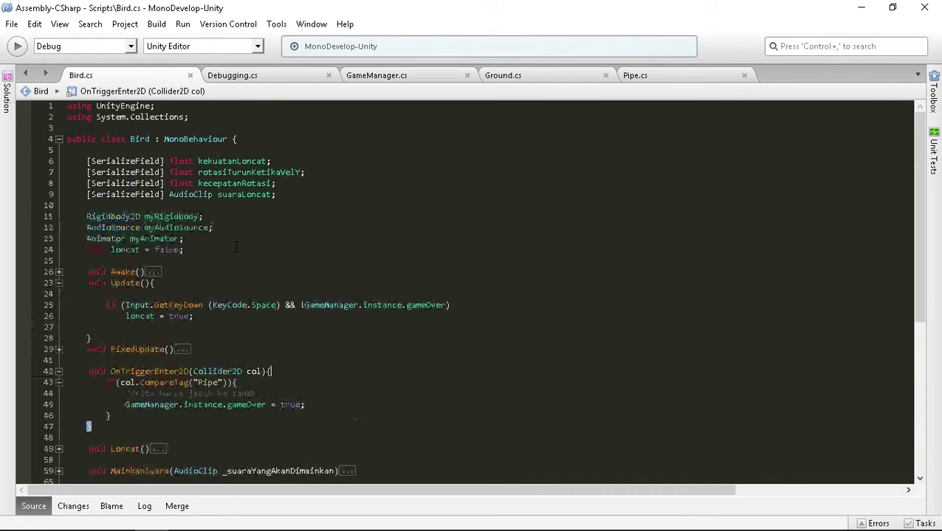
pyautogui.click(192, 250)
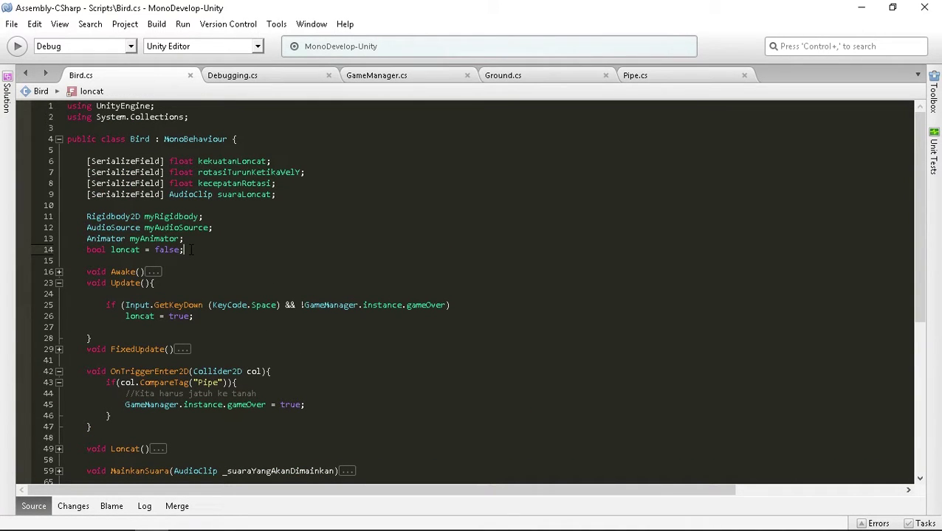
pyautogui.press('Return')
pyautogui.write('bool')
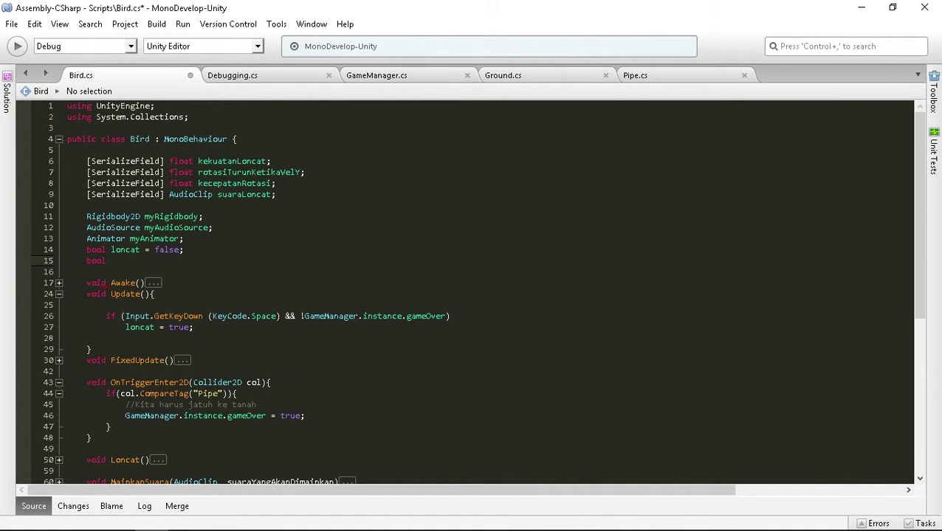
pyautogui.write('isF')
pyautogui.write('all')
pyautogui.write(' = false')
pyautogui.press('BackSpace')
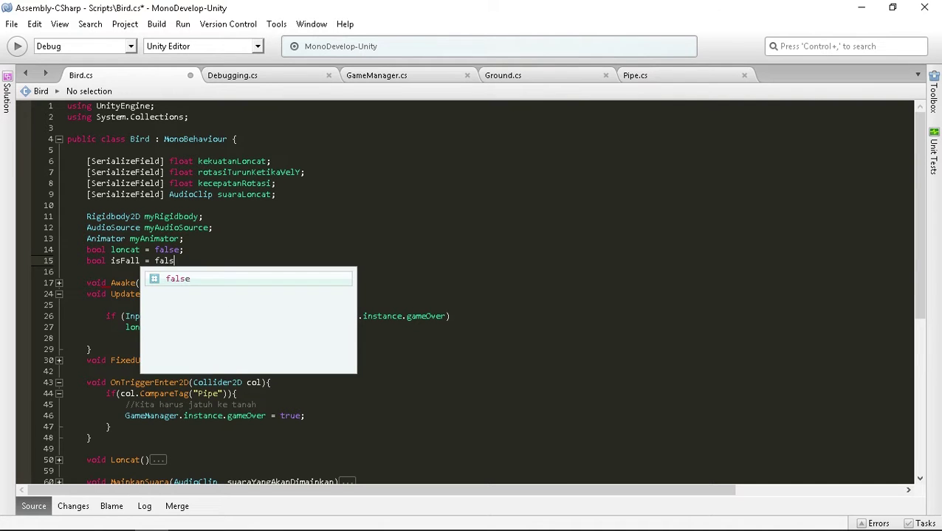
pyautogui.write('e;')
pyautogui.hotkey('ctrl', 's')
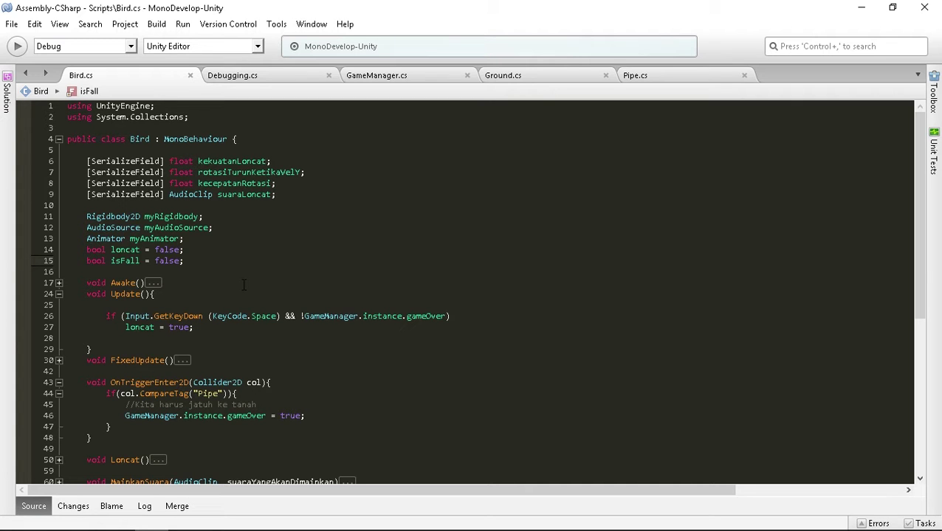
# - Fold the AturRotasi() method body down to its signature
pyautogui.scroll(-3, 227, 299)
pyautogui.scroll(-4, 226, 299)
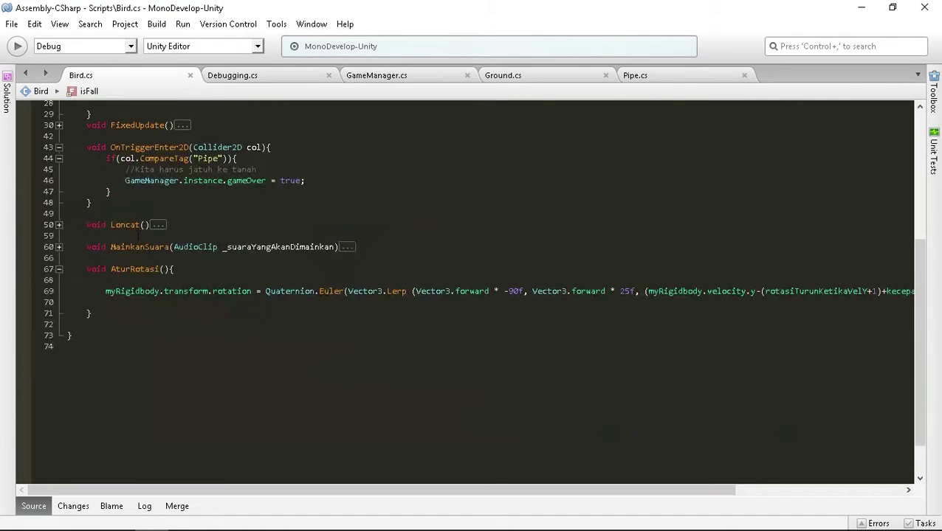
pyautogui.click(62, 270)
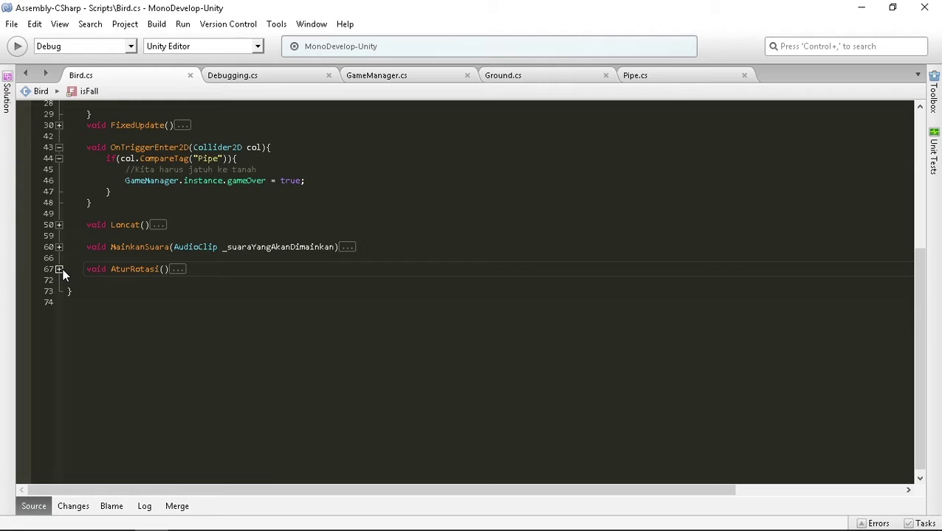
pyautogui.scroll(3, 62, 269)
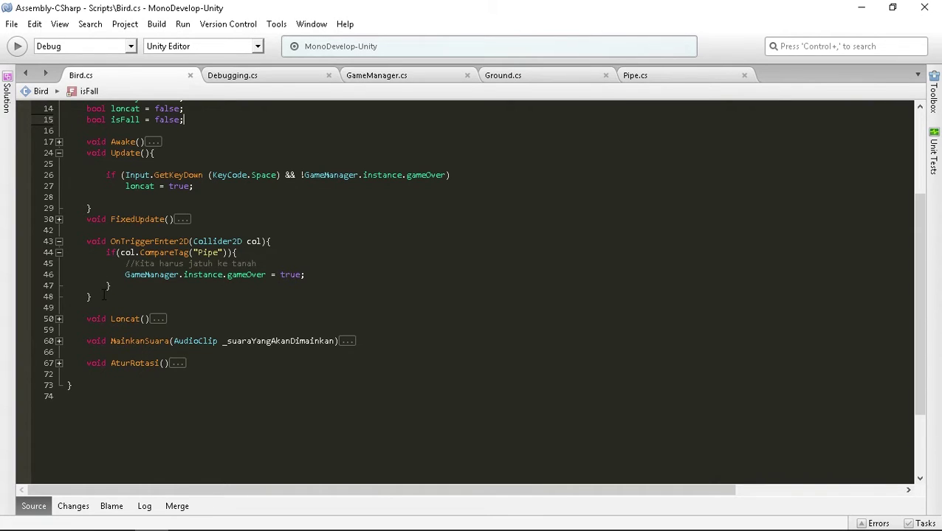
# - Fold OnTriggerEnter2D and add an empty 'void OnCollisionEnter2D(Collision2D col)' method below it
pyautogui.moveTo(99, 297); pyautogui.dragTo(87, 241)
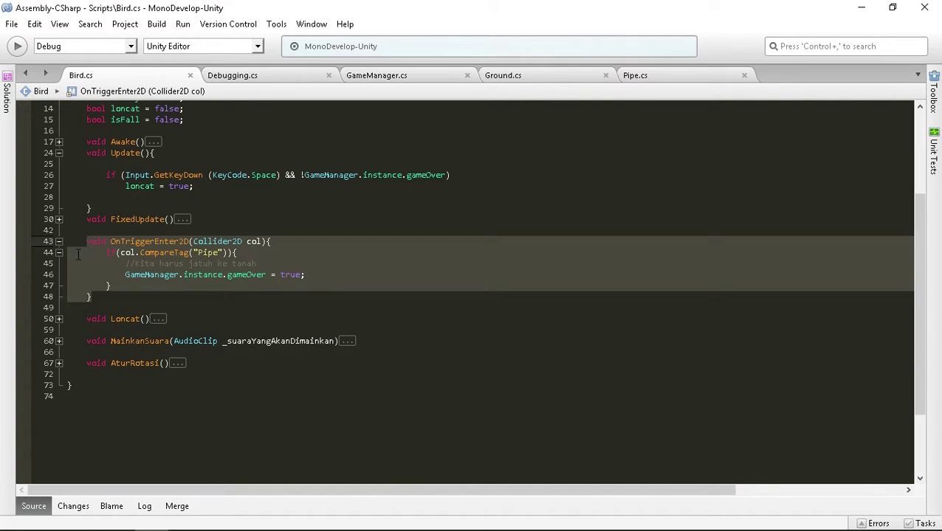
pyautogui.click(59, 241)
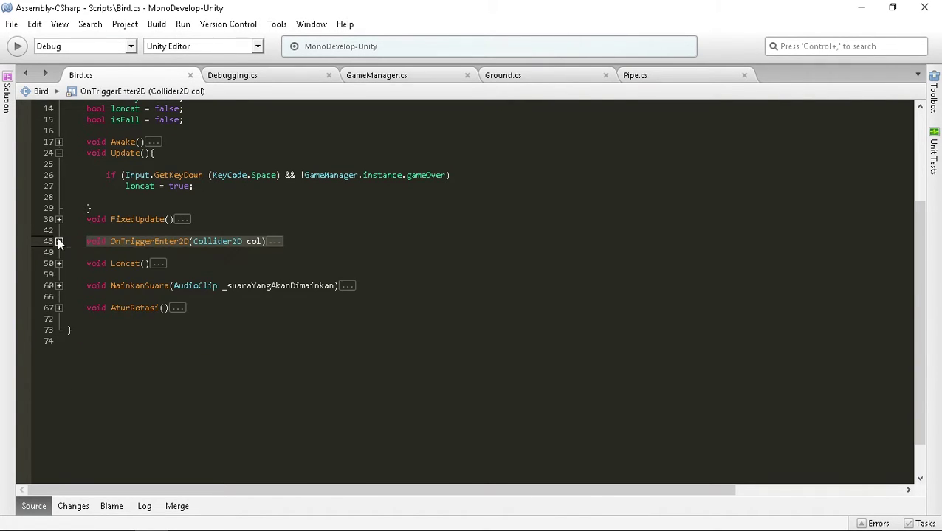
pyautogui.click(98, 252)
pyautogui.write('void ')
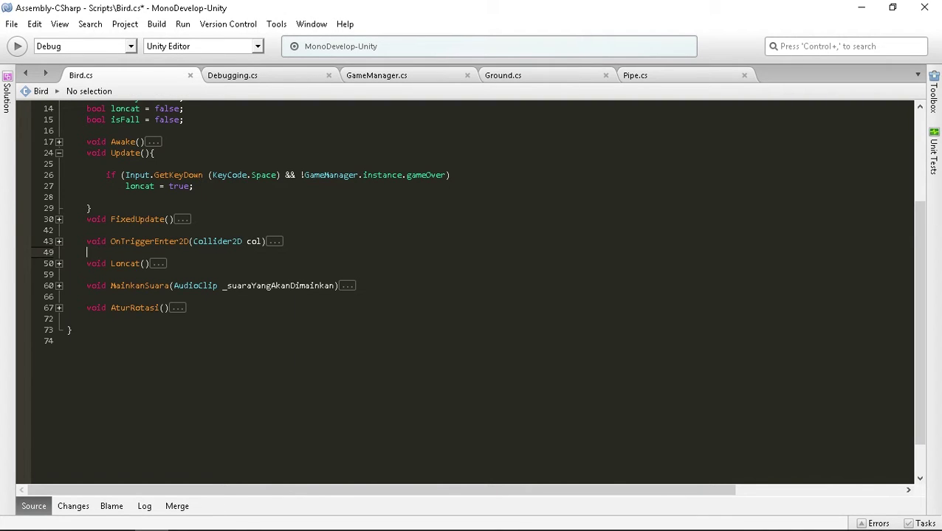
pyautogui.write('On')
pyautogui.write('Coll')
pyautogui.write('isionEn')
pyautogui.write('ter2D')
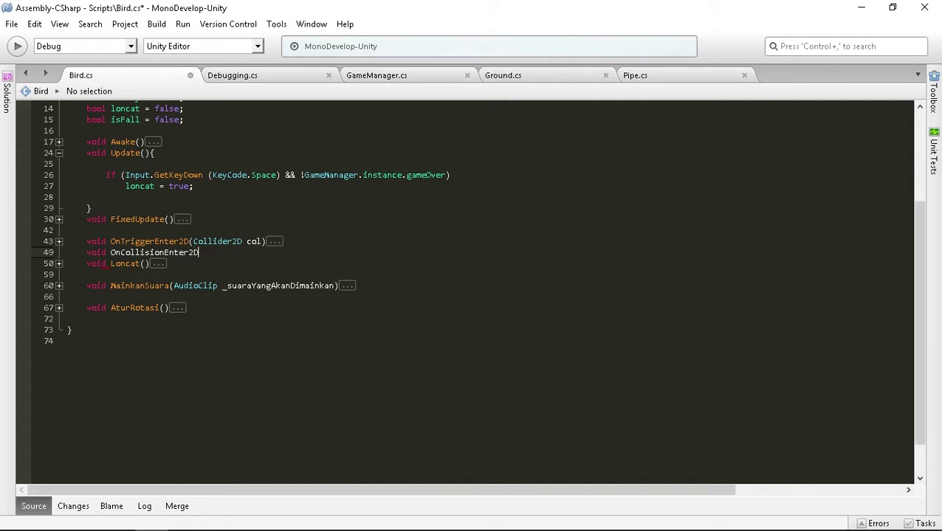
pyautogui.write('(Co')
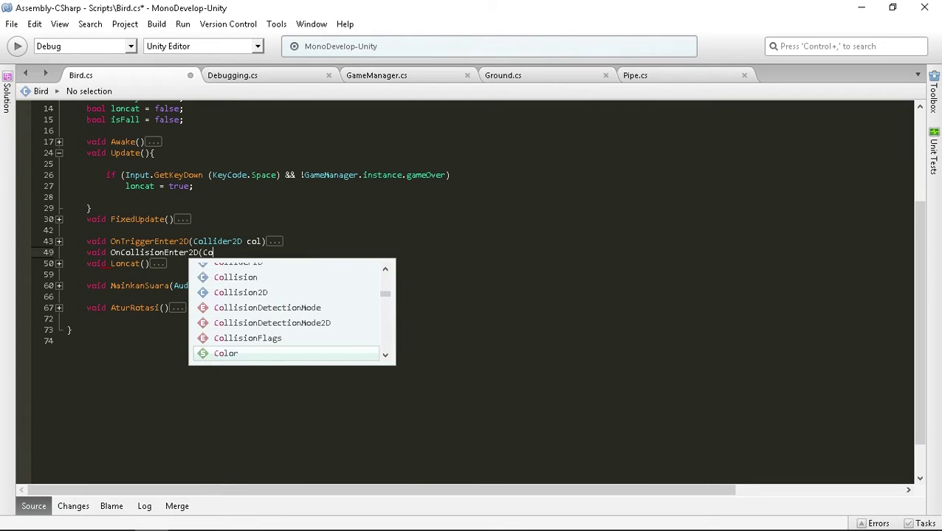
pyautogui.write('llis')
pyautogui.press('Down')
pyautogui.press('Return')
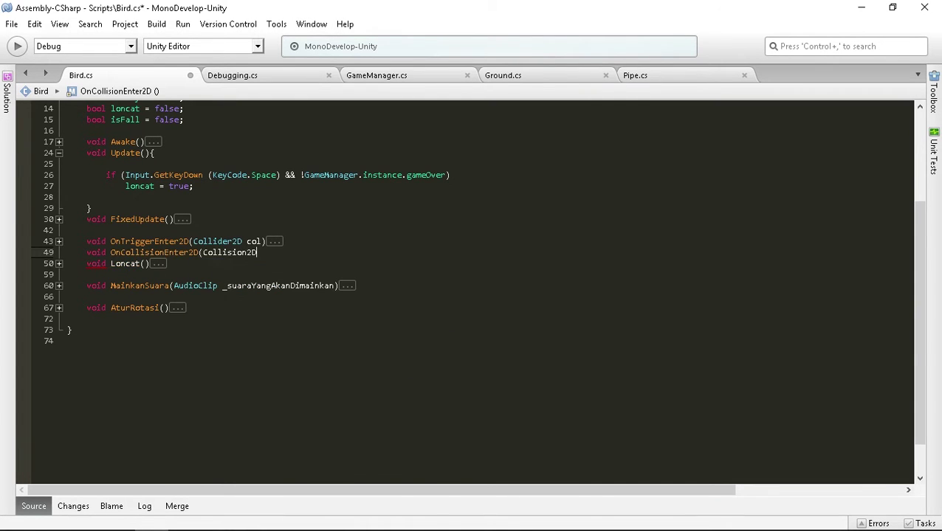
pyautogui.write(' col')
pyautogui.write('){')
pyautogui.press('Return')
pyautogui.press('Return')
pyautogui.press('Return')
pyautogui.press('Return')
pyautogui.write('}')
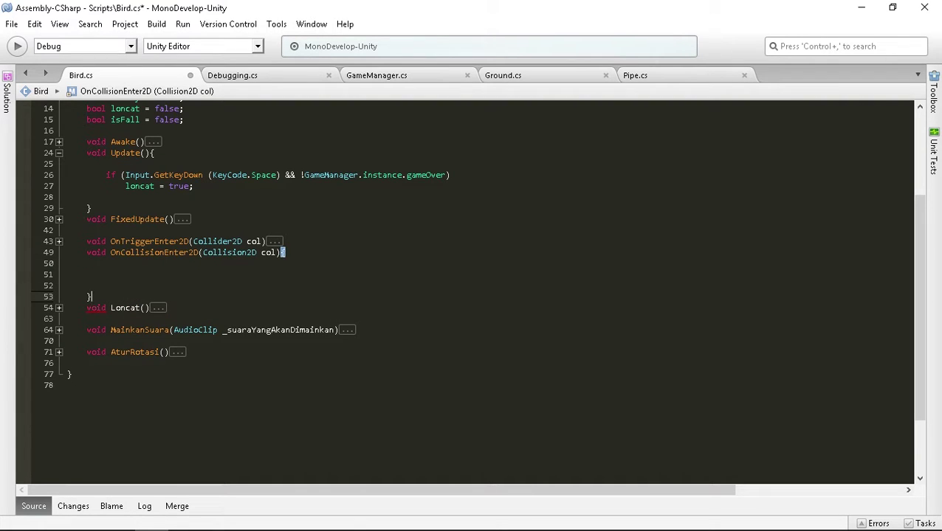
pyautogui.click(106, 275)
# - Add an if (col.gameObject.CompareTag("Ground")) check inside OnCollisionEnter2D
pyautogui.write('if(col')
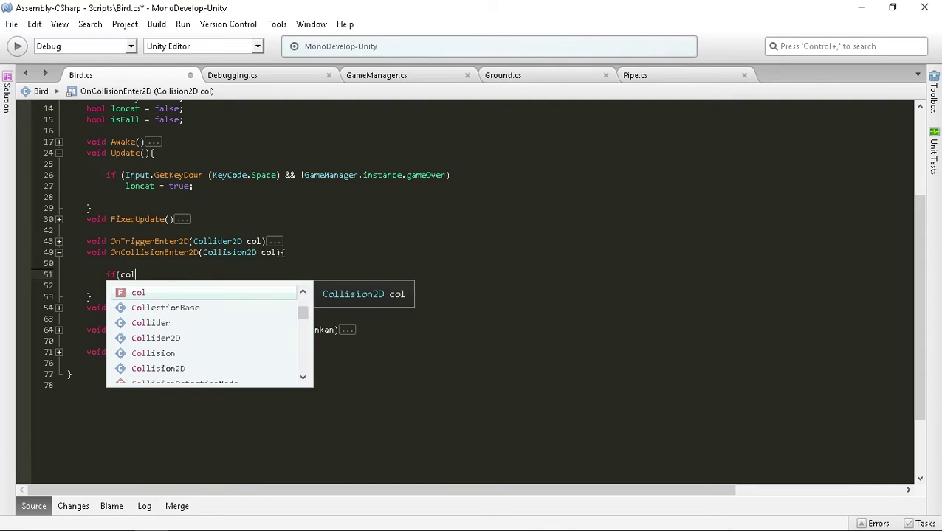
pyautogui.write('.')
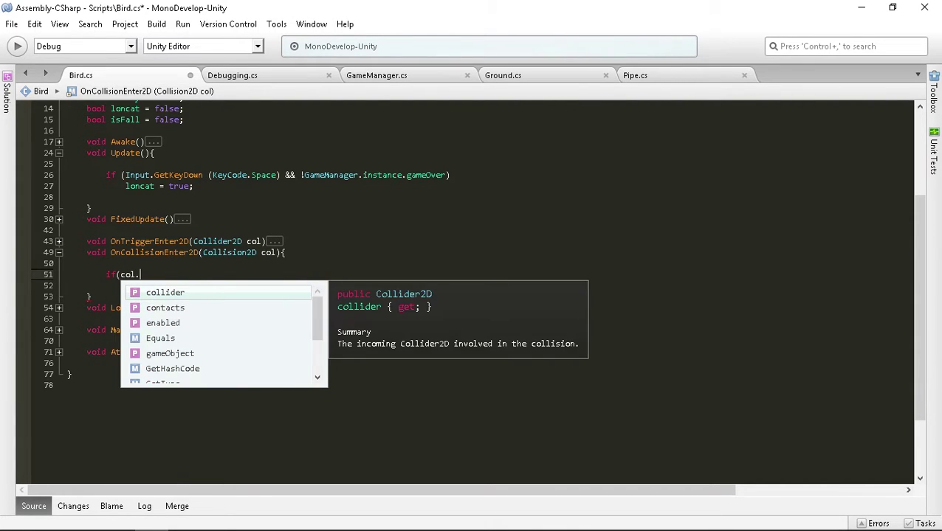
pyautogui.write('com')
pyautogui.press('BackSpace')
pyautogui.press('BackSpace')
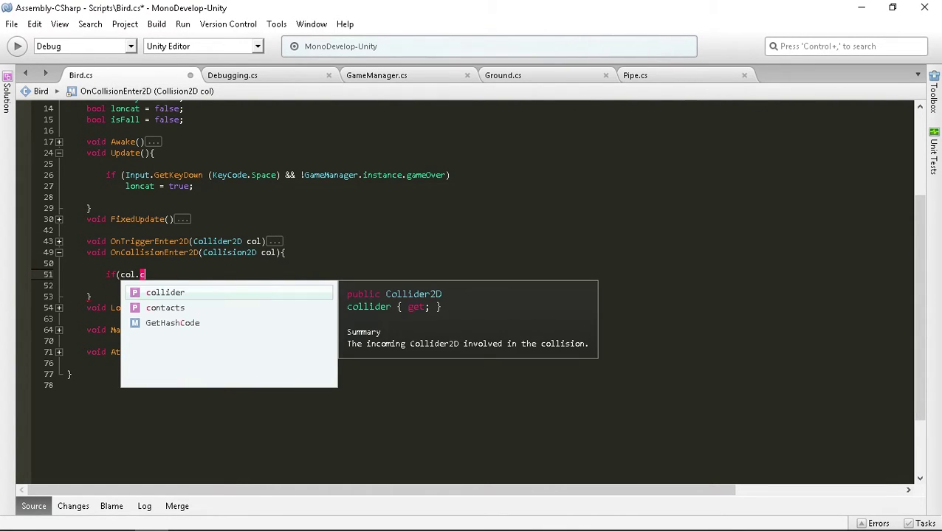
pyautogui.press('BackSpace')
pyautogui.write('g')
pyautogui.press('Return')
pyautogui.write('.')
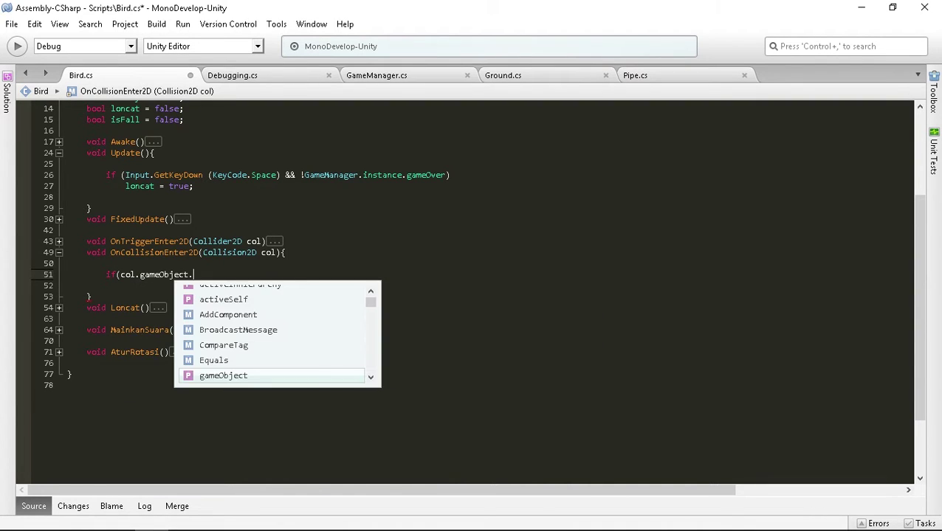
pyautogui.write('com')
pyautogui.press('Return')
pyautogui.write('(')
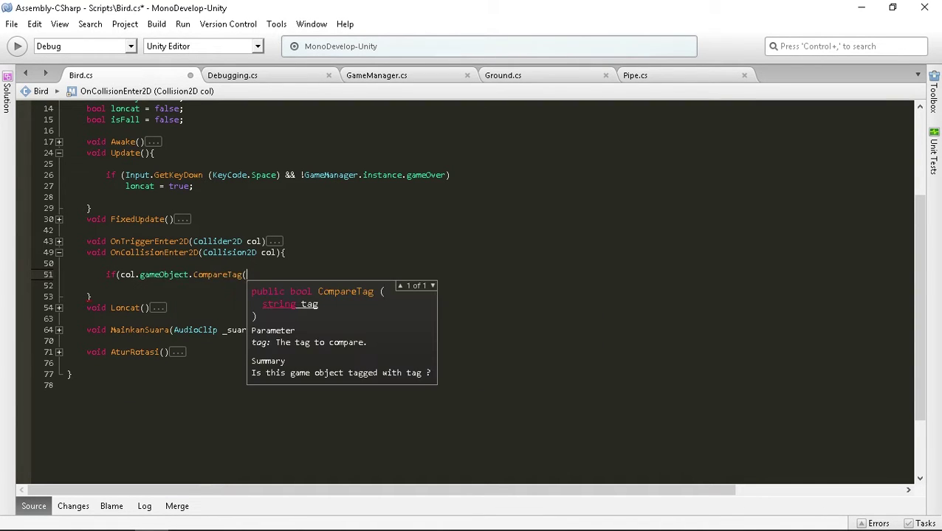
pyautogui.write('"Grou')
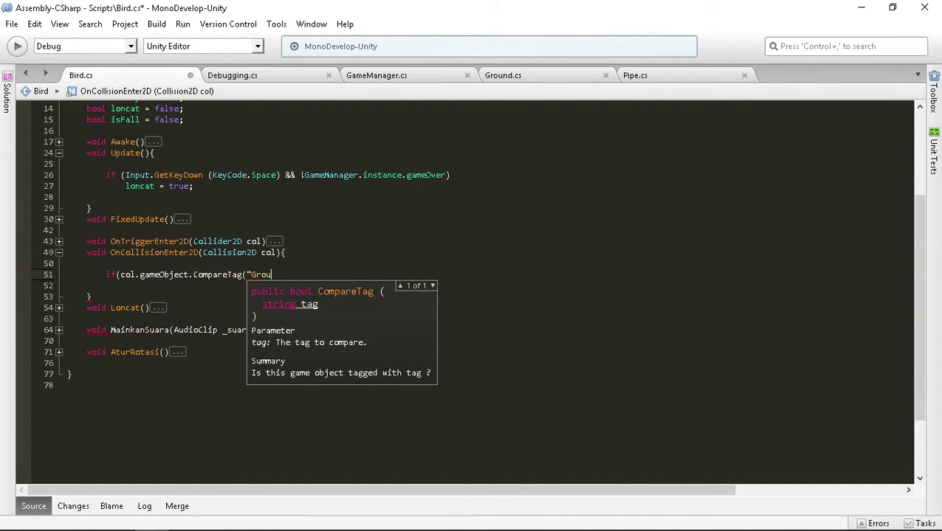
pyautogui.write('nd")')
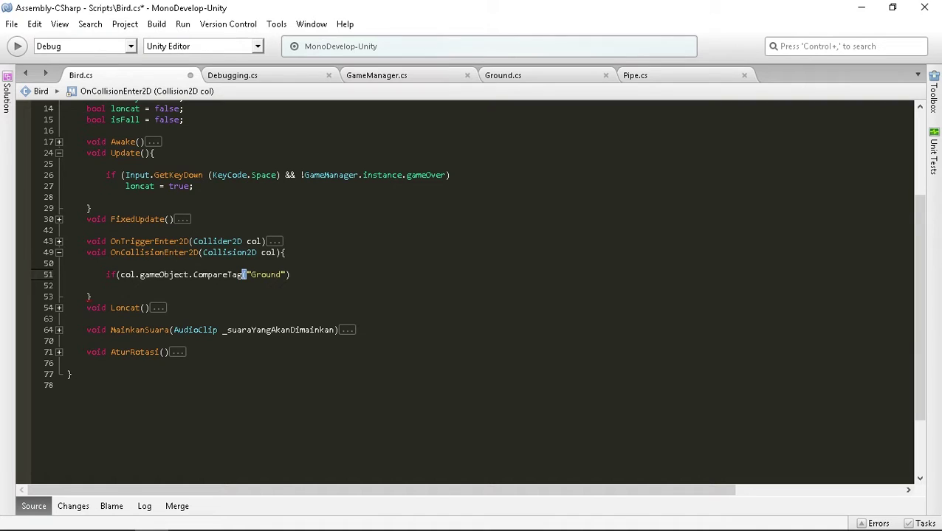
pyautogui.write('{')
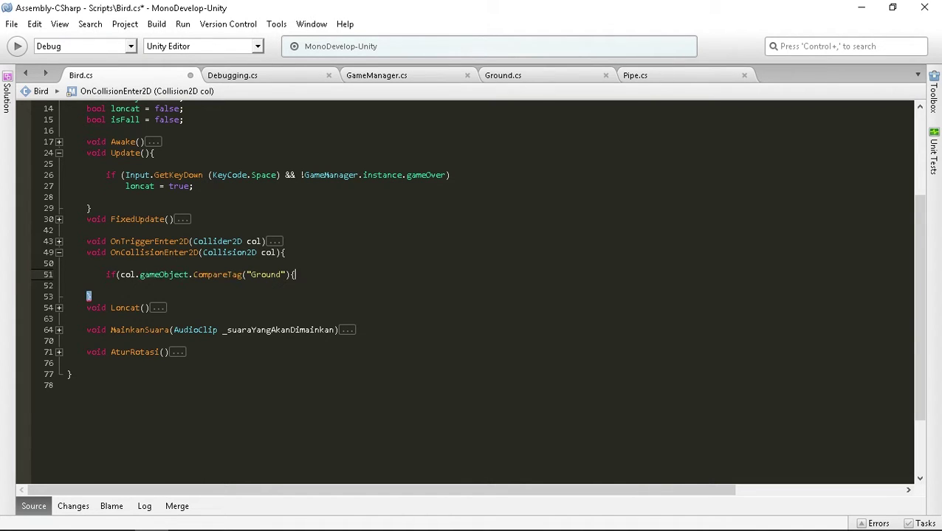
pyautogui.press('Return')
pyautogui.press('Return')
pyautogui.press('Return')
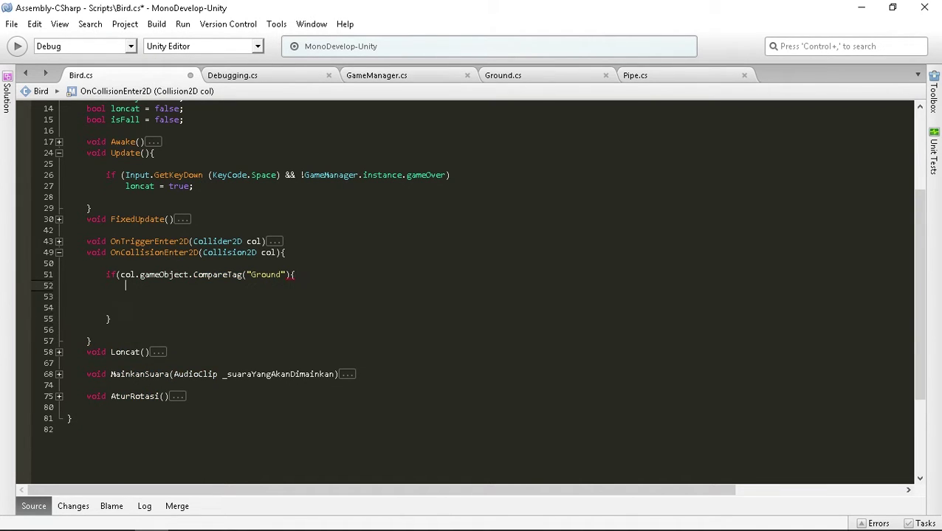
# - Add the missing closing parenthesis and the comment '//Kita sudah menyentuh tanah' to the Ground check
pyautogui.click(110, 275)
pyautogui.click(126, 285)
pyautogui.click(293, 275)
pyautogui.write(')')
pyautogui.press('End')
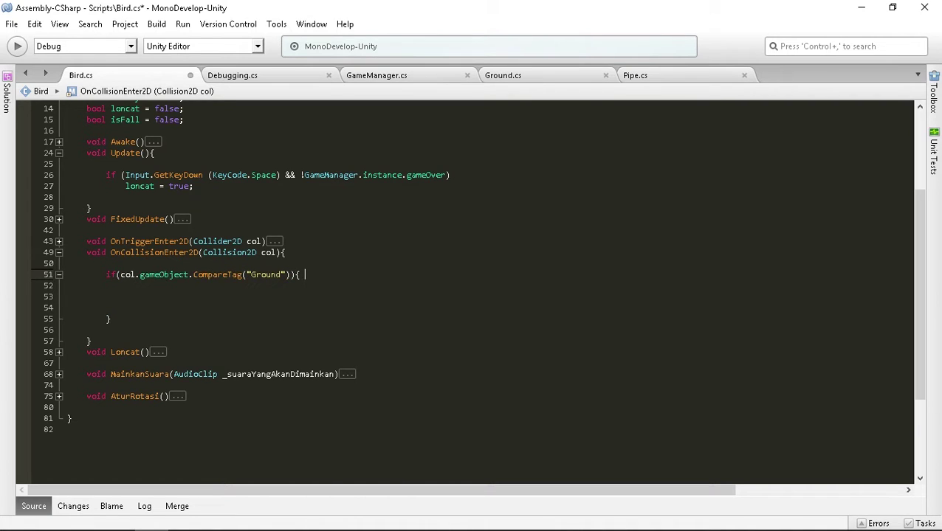
pyautogui.write('//Kita sudah ')
pyautogui.write('menyentuh tanah')
pyautogui.press('Return')
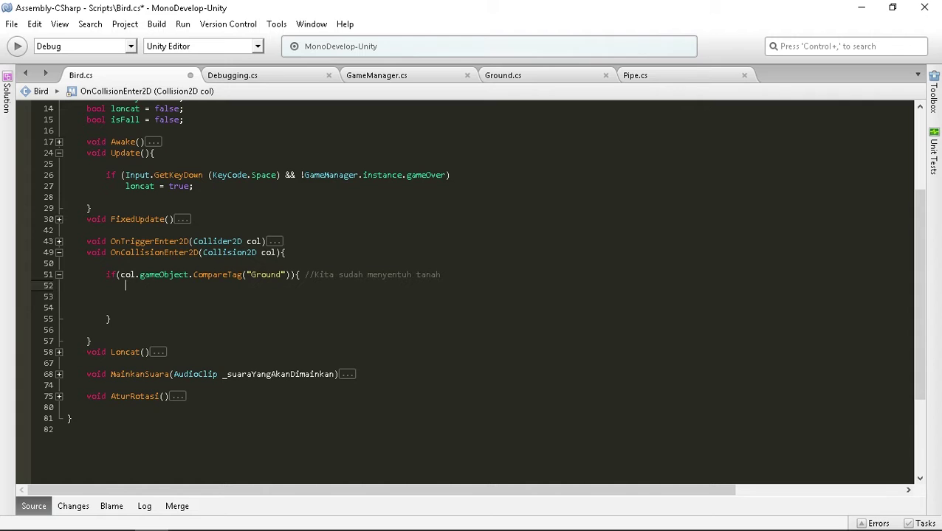
# - Start a GameManager.instance.gameOver condition in the Ground check, then delete the unfinished attempt
pyautogui.write('if(game')
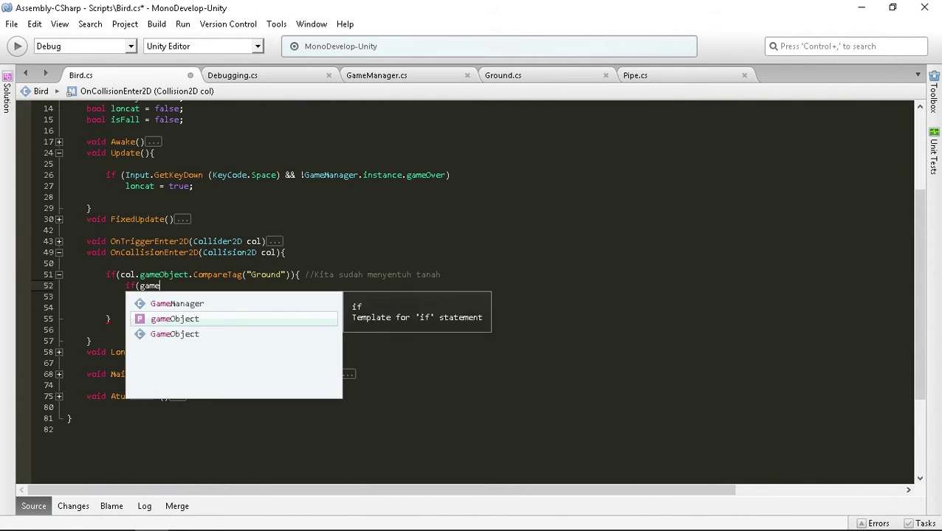
pyautogui.write('O')
pyautogui.press('Return')
pyautogui.write('.')
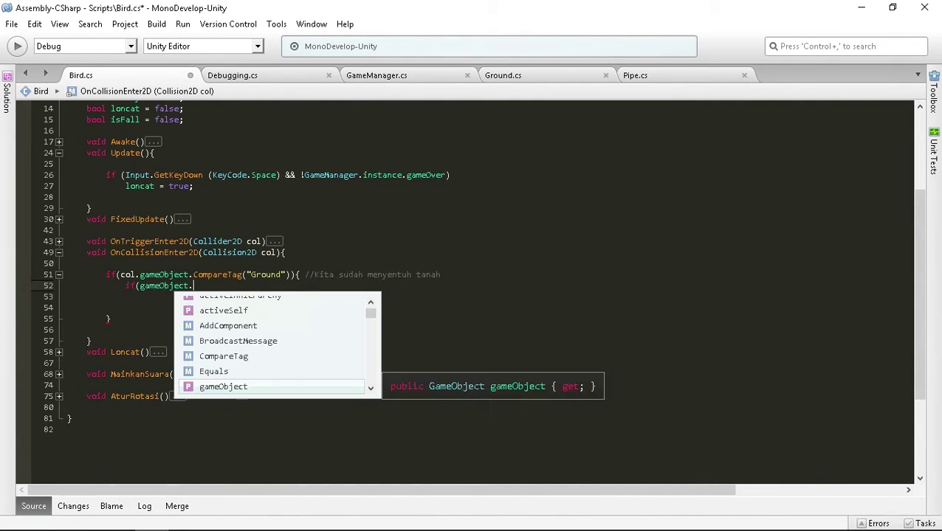
pyautogui.press('BackSpace')
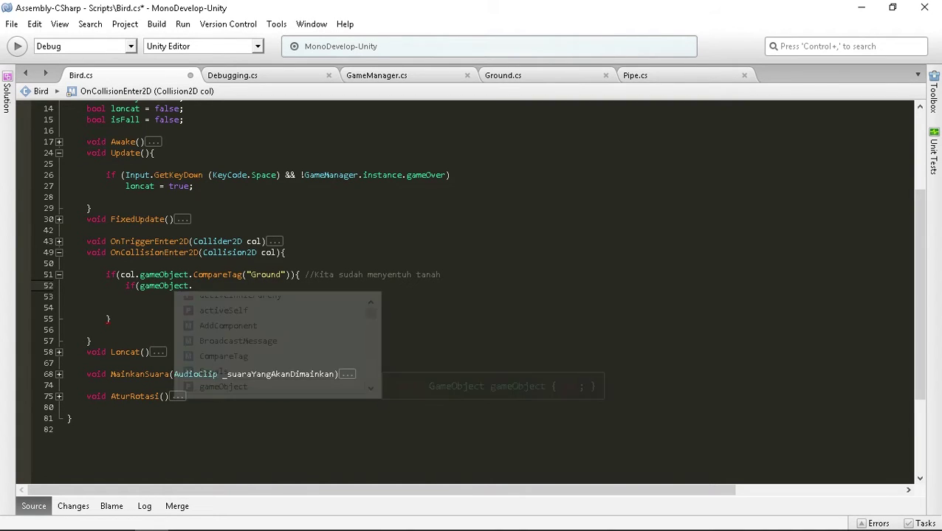
pyautogui.hotkey('ctrl', 'shift', 'Left')
pyautogui.write('gameman')
pyautogui.press('Return')
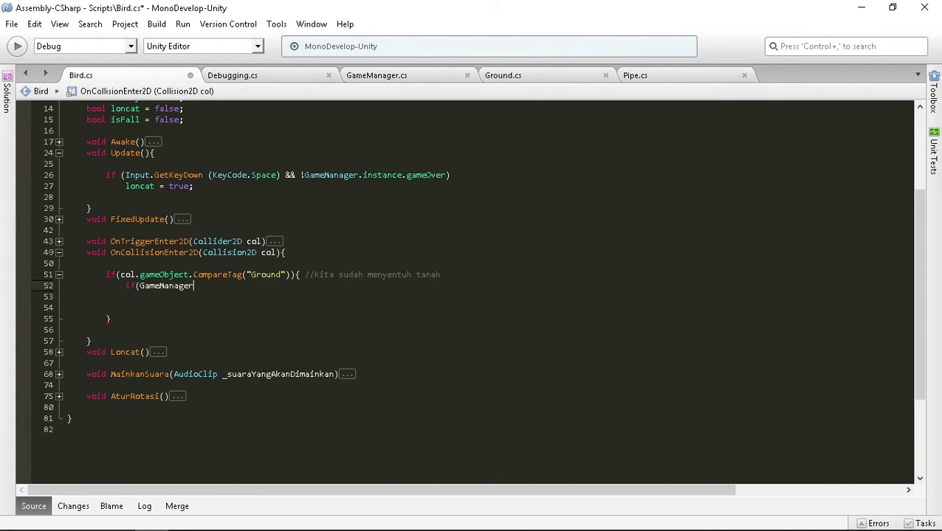
pyautogui.write('.insta')
pyautogui.press('Return')
pyautogui.write('.game')
pyautogui.press('Return')
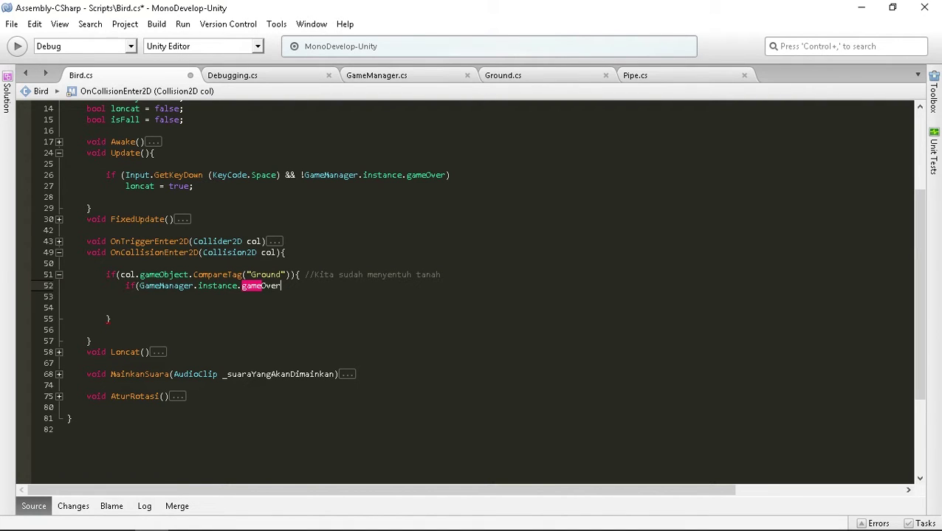
pyautogui.hotkey('ctrl', 'shift', 'Left')
pyautogui.hotkey('ctrl', 'shift', 'Left')
pyautogui.hotkey('ctrl', 'shift', 'Left')
pyautogui.hotkey('ctrl', 'shift', 'Left')
pyautogui.hotkey('ctrl', 'shift', 'Left')
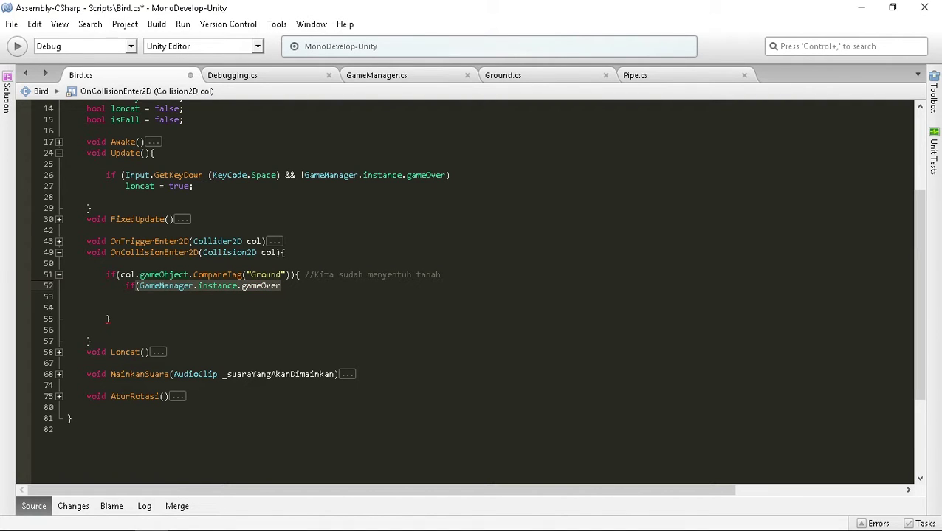
pyautogui.hotkey('ctrl', 'shift', 'Left')
pyautogui.press('BackSpace')
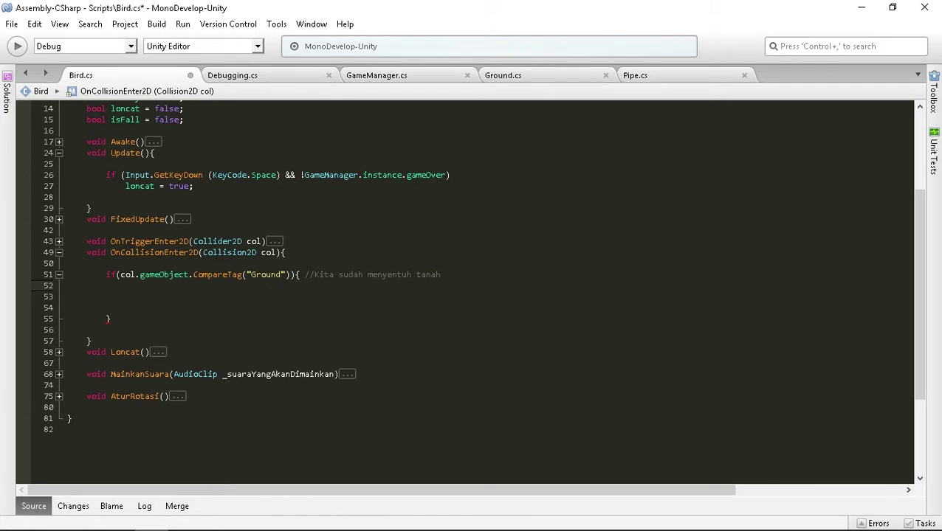
# - Write 'GameManager.instance.gameOver = true;' inside the Ground check
pyautogui.write('game')
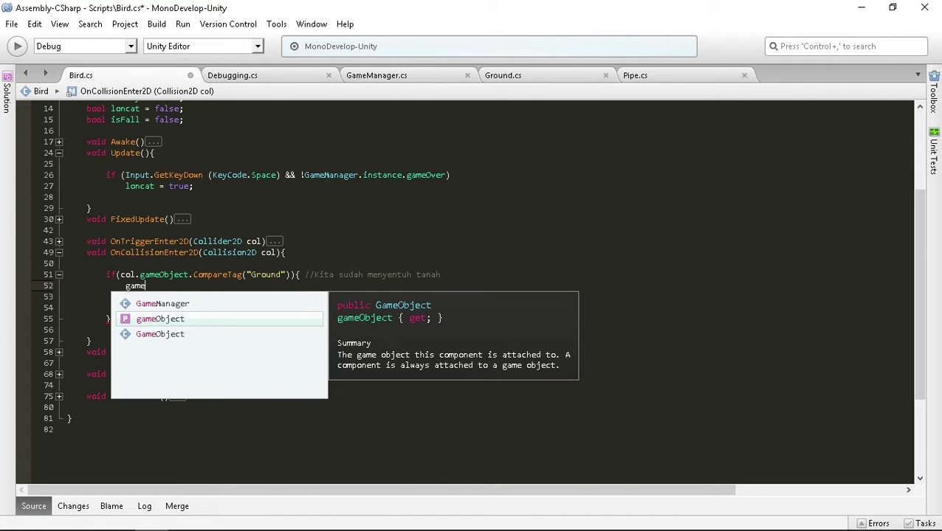
pyautogui.press('Up')
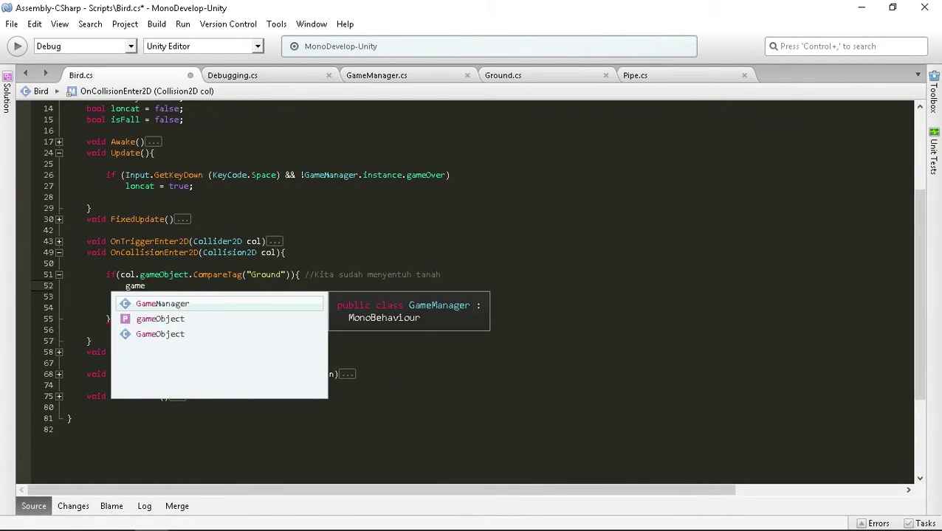
pyautogui.press('Return')
pyautogui.write('.')
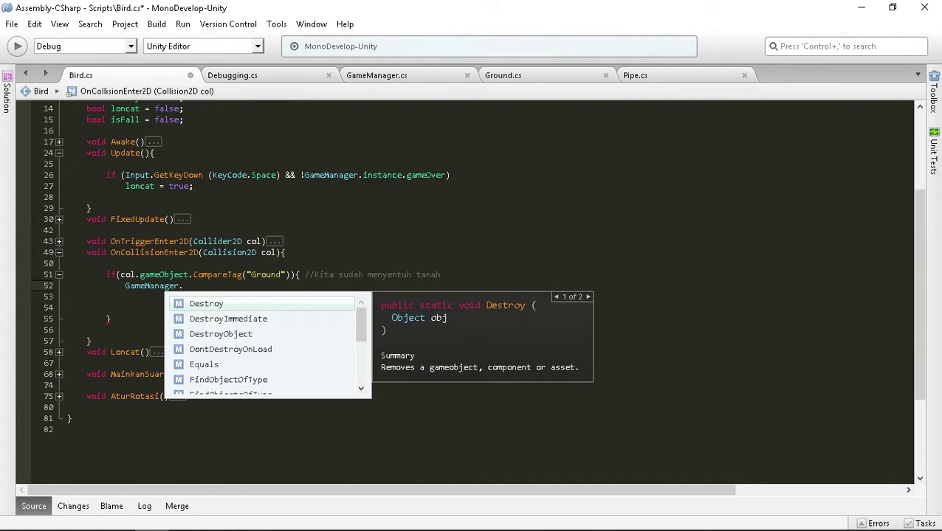
pyautogui.write('insta')
pyautogui.press('Return')
pyautogui.write('.')
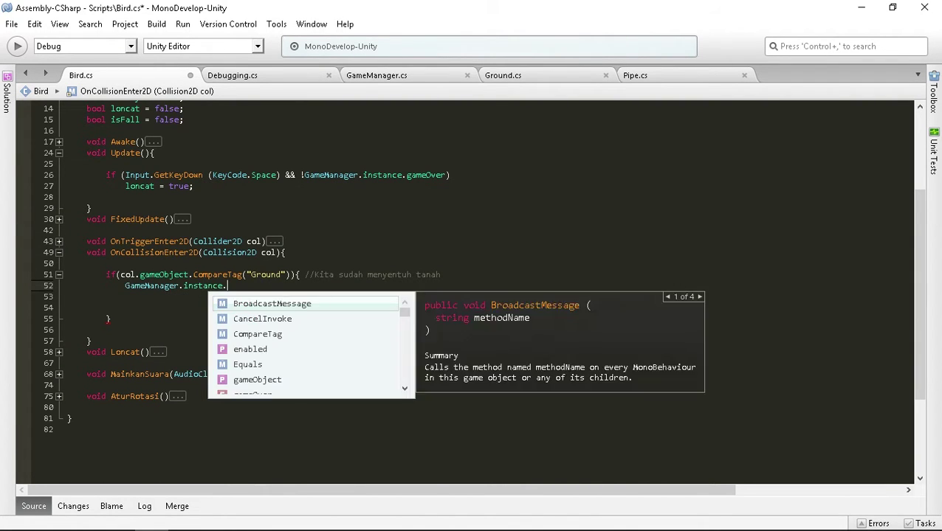
pyautogui.write('game')
pyautogui.press('Return')
pyautogui.write('=')
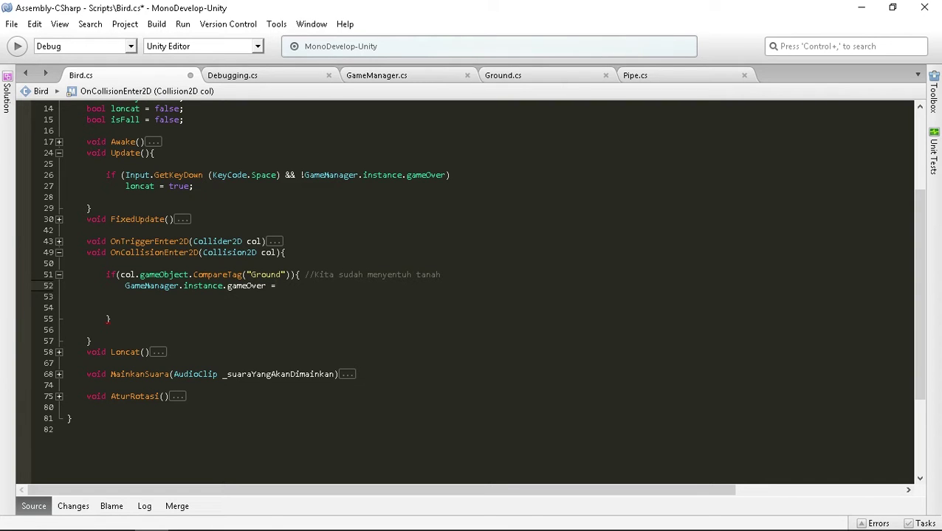
pyautogui.write(' true;')
pyautogui.press('Return')
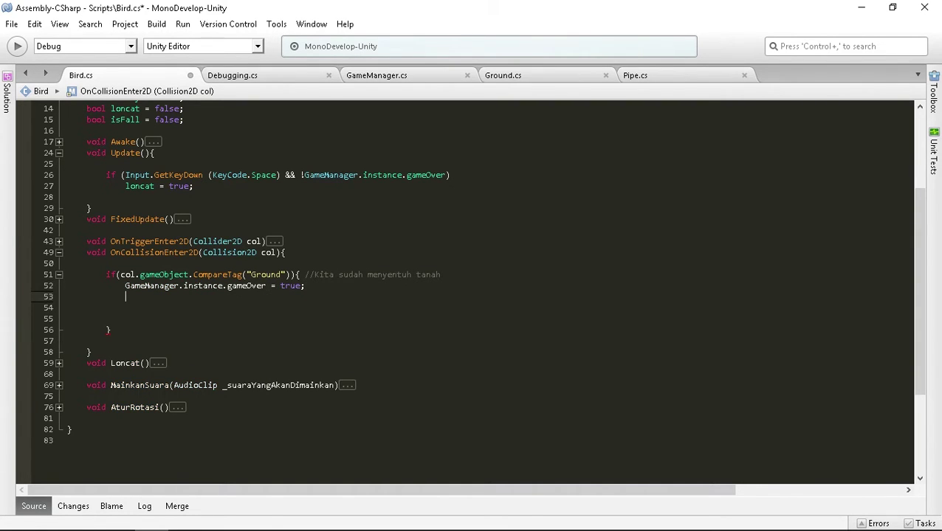
# - Add 'isFall = true;' below it and save Bird.cs
pyautogui.write('is')
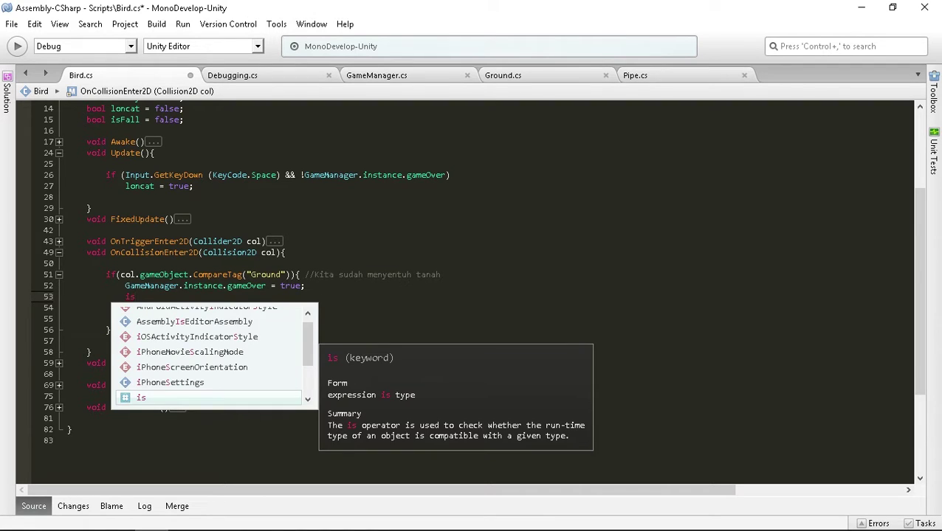
pyautogui.write('F')
pyautogui.press('Return')
pyautogui.write('= ')
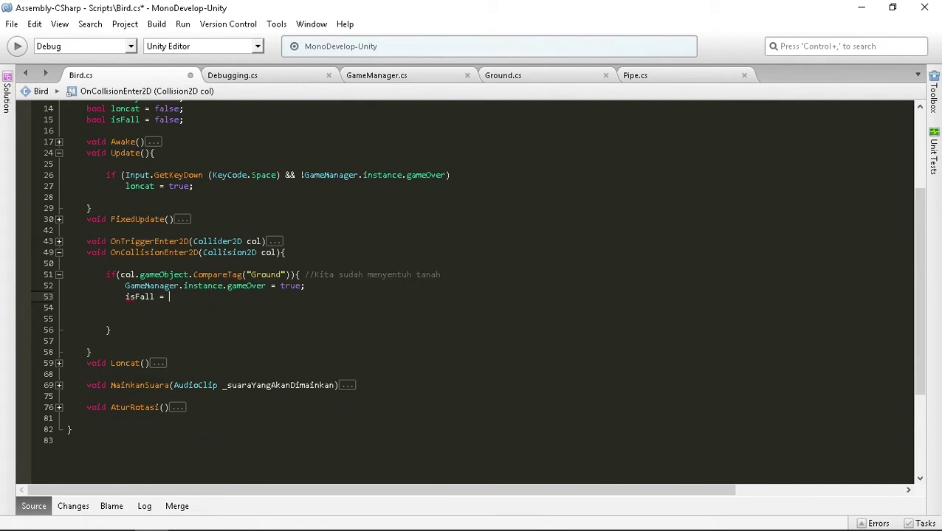
pyautogui.write('true;')
pyautogui.hotkey('ctrl', 's')
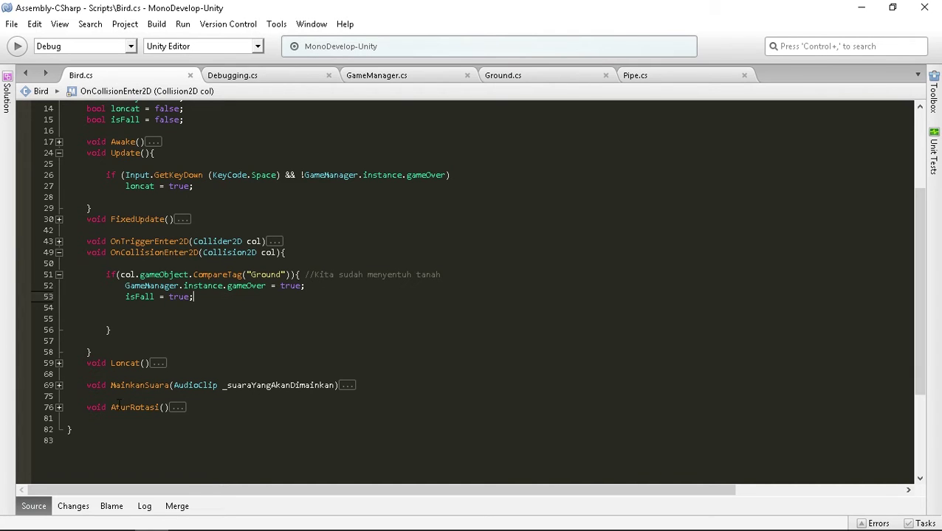
# - Unfold FixedUpdate, insert 'if(isFall) return;' before AturRotasi, and save Bird.cs
pyautogui.scroll(2, 146, 366)
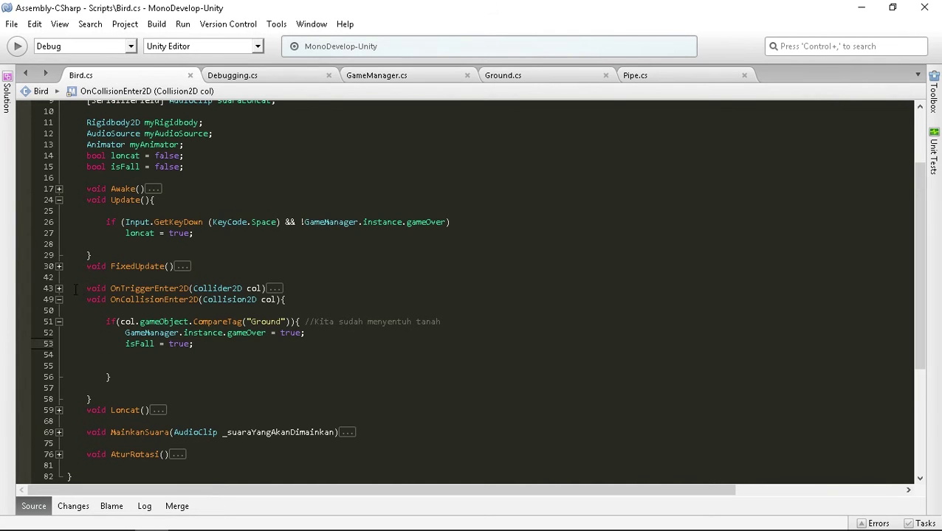
pyautogui.click(59, 267)
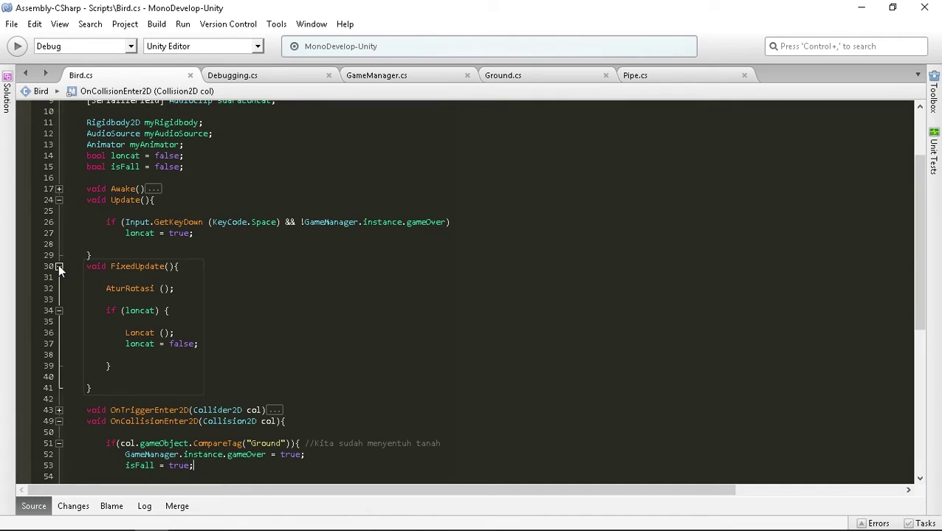
pyautogui.click(140, 278)
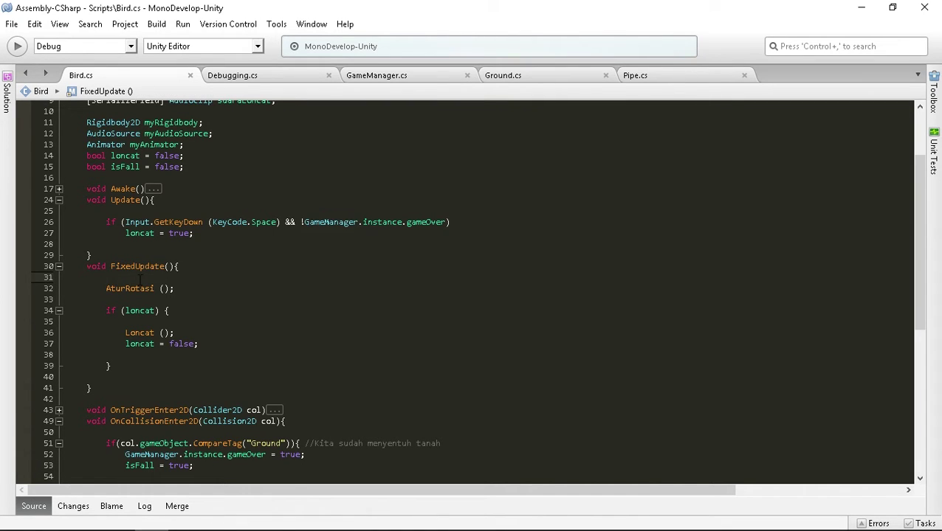
pyautogui.write('if(')
pyautogui.write('isFal')
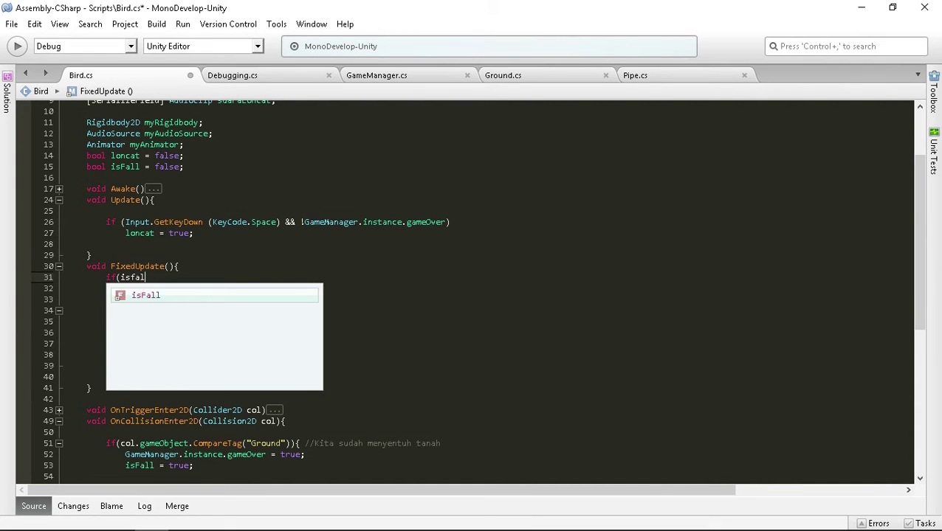
pyautogui.write('l)')
pyautogui.press('Return')
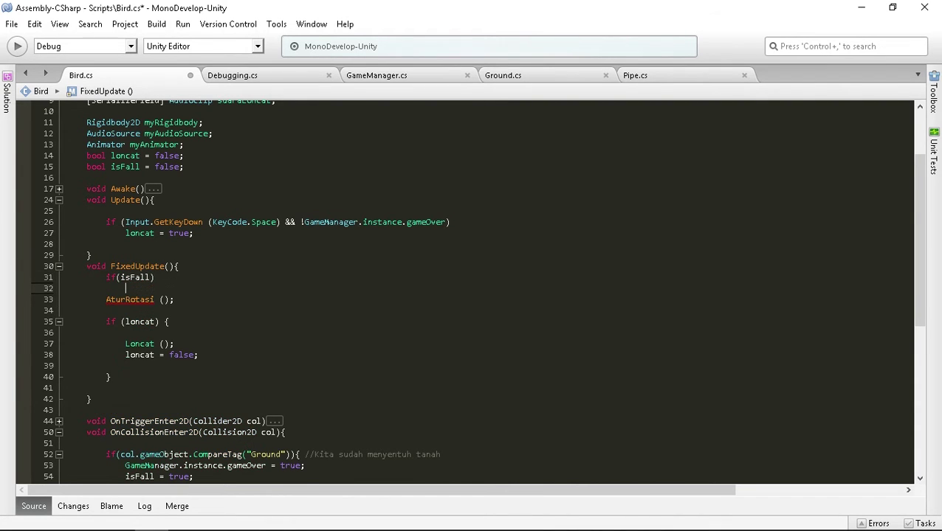
pyautogui.write('return')
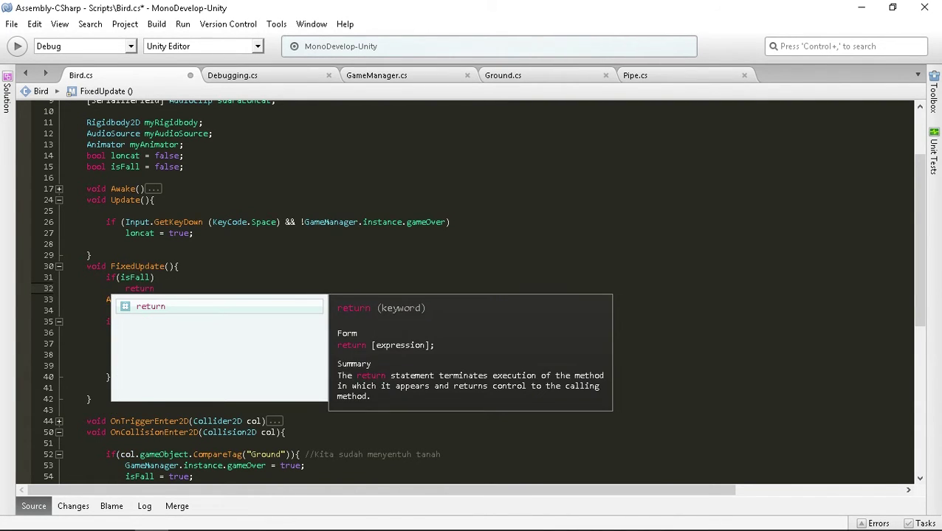
pyautogui.write(';')
pyautogui.hotkey('ctrl', 's')
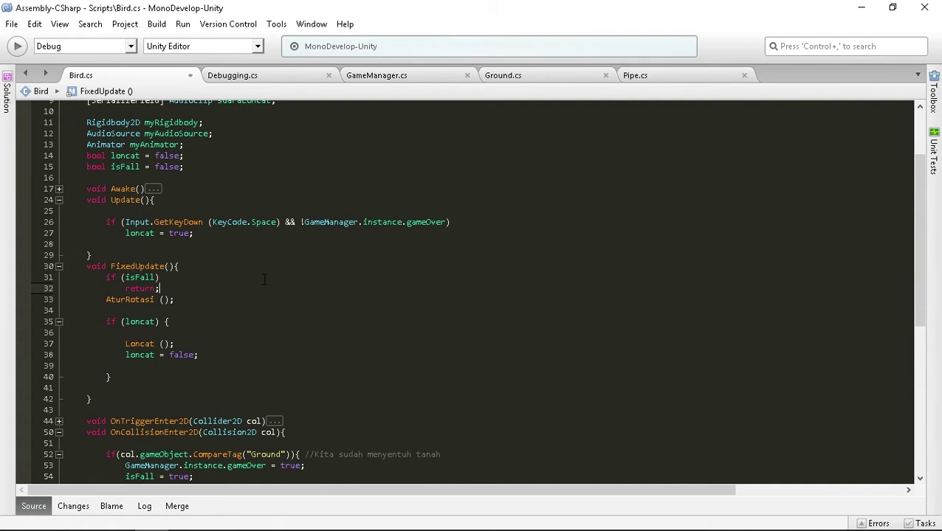
pyautogui.scroll(-9, 264, 279)
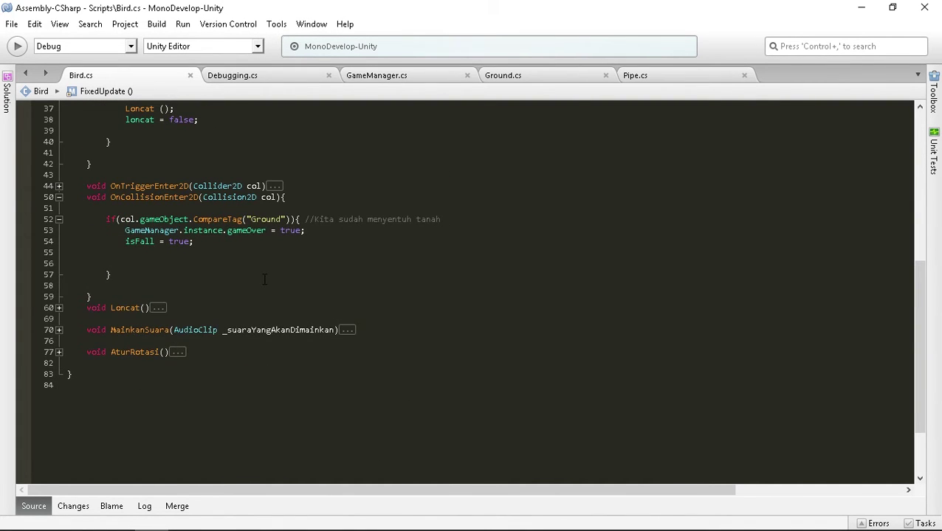
pyautogui.scroll(3, 265, 279)
pyautogui.scroll(-2, 264, 279)
pyautogui.scroll(-3, 264, 279)
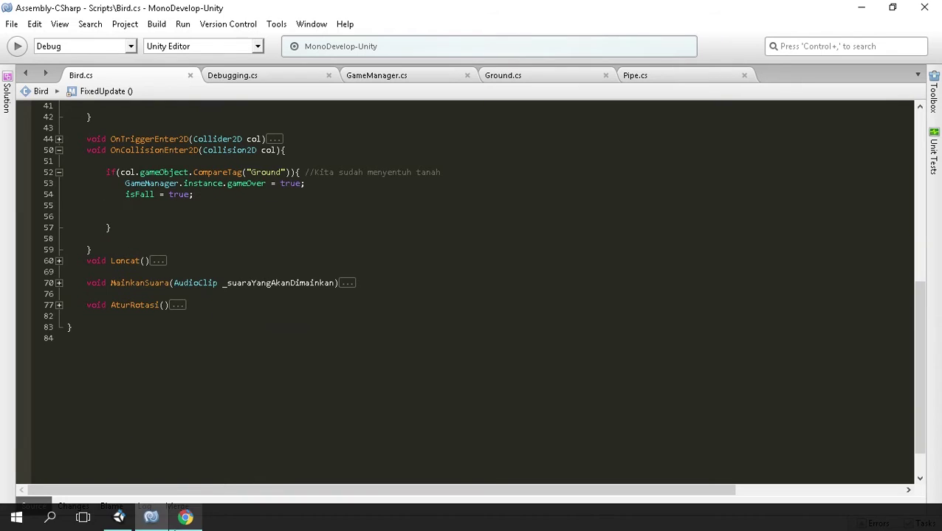
# - Back in Unity, play-test the game, flapping the bird, then stop and replay
pyautogui.click(118, 517)
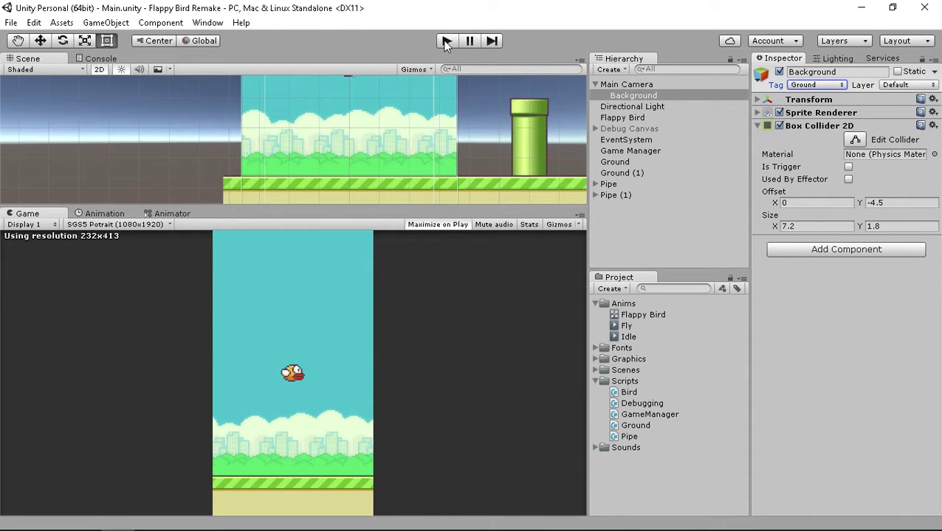
pyautogui.click(446, 41)
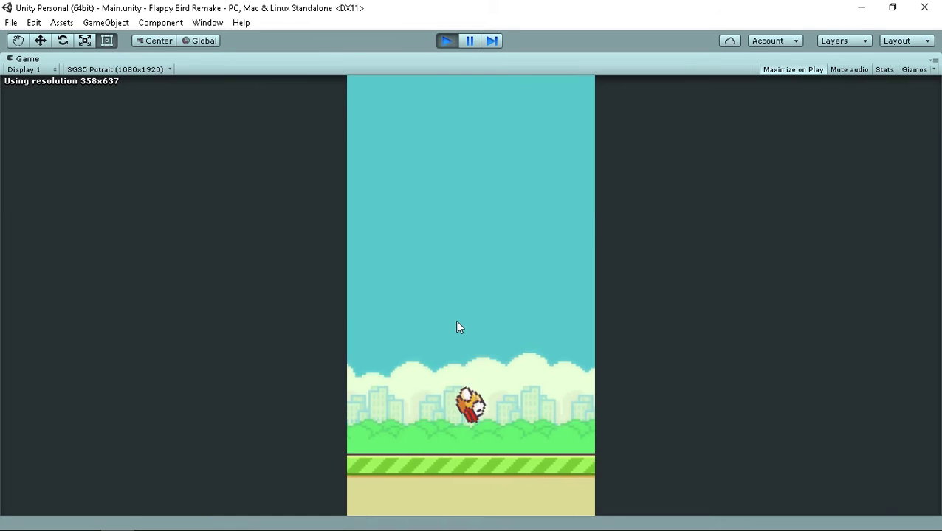
pyautogui.click(456, 327)
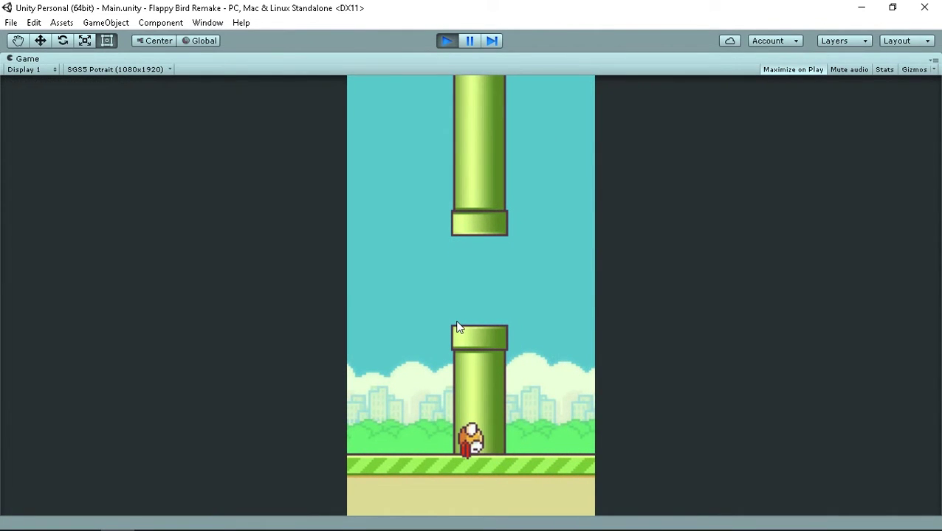
pyautogui.click(447, 41)
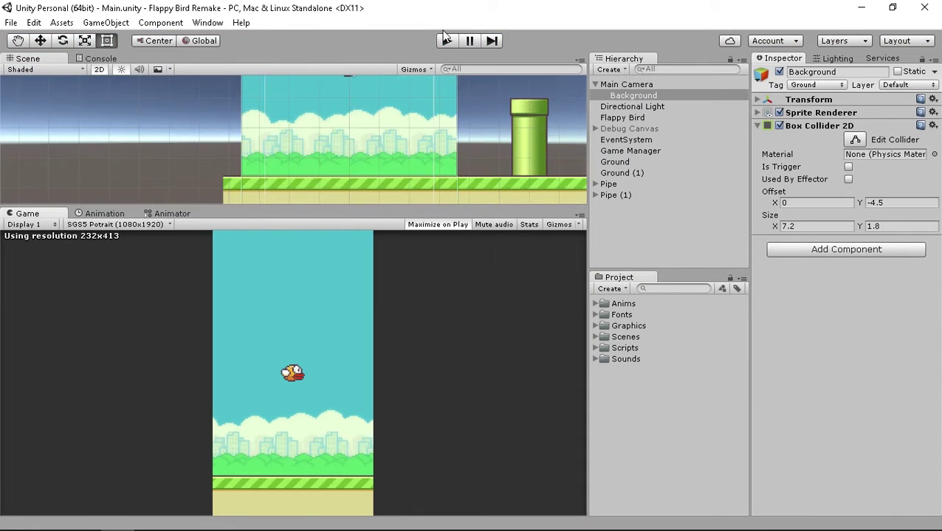
pyautogui.click(446, 41)
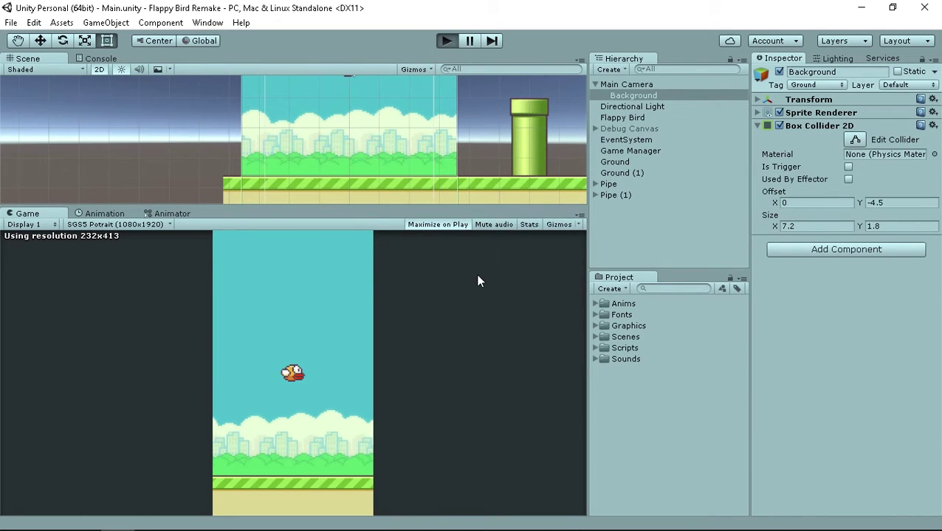
pyautogui.hotkey('ctrl', 'p')
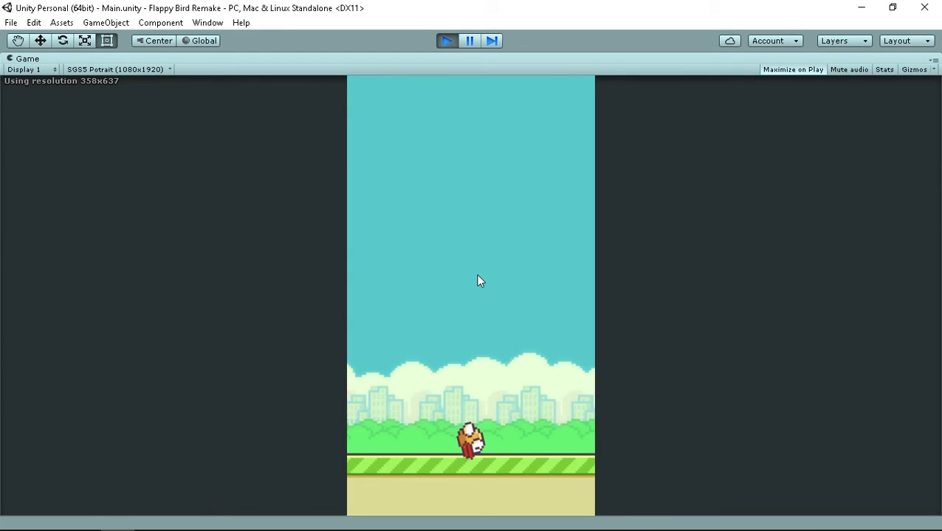
pyautogui.click(447, 41)
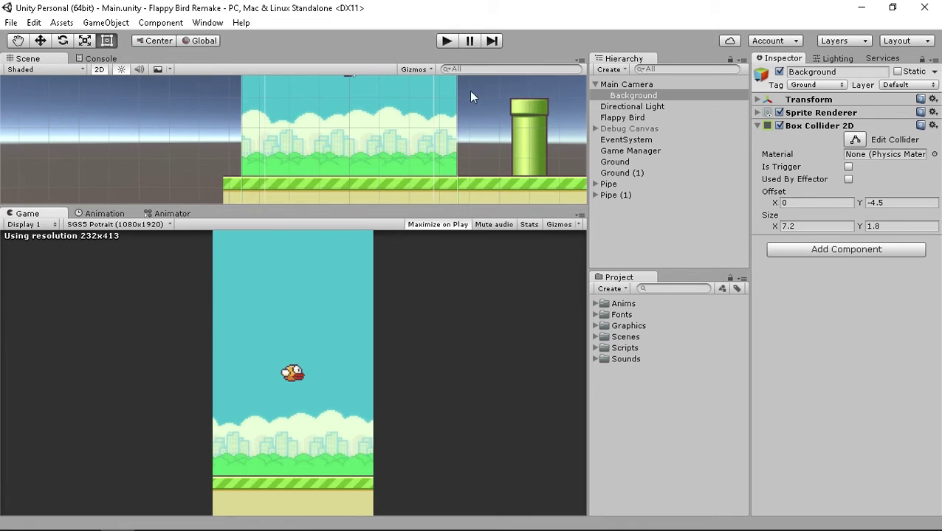
# - Restart play mode repeatedly, flapping the bird between pipes to check it stays grounded after crashing
pyautogui.click(446, 42)
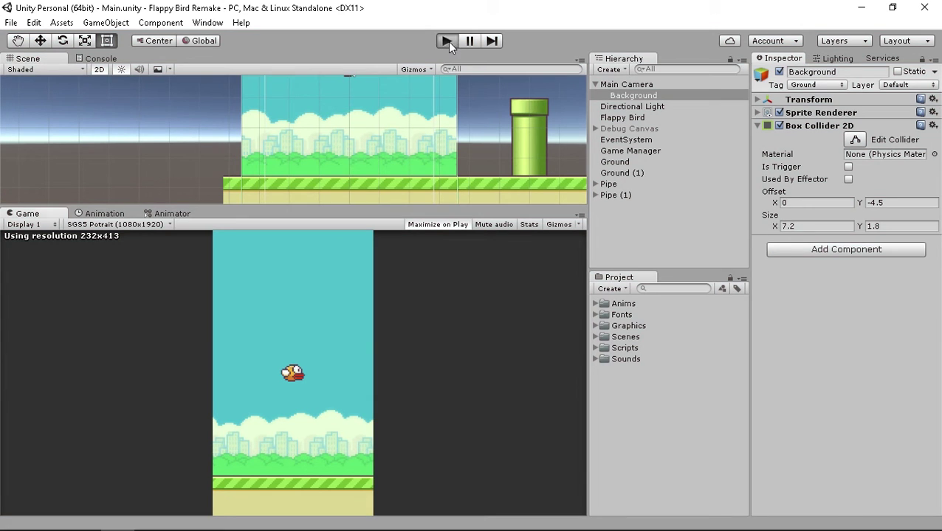
pyautogui.click(447, 41)
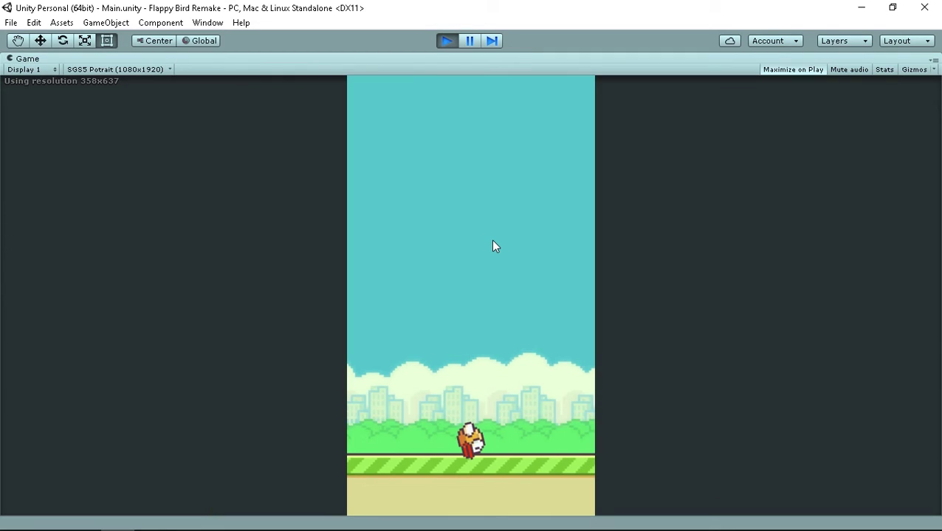
pyautogui.click(445, 41)
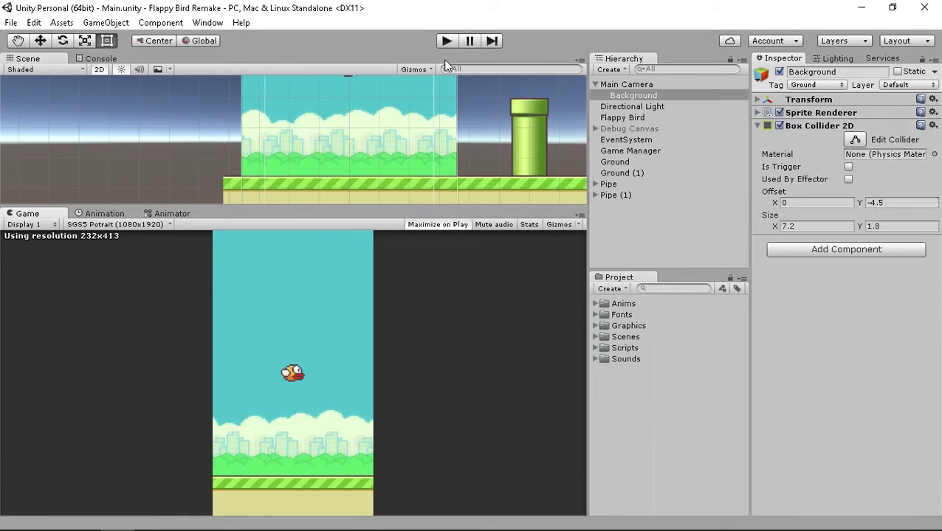
pyautogui.click(448, 41)
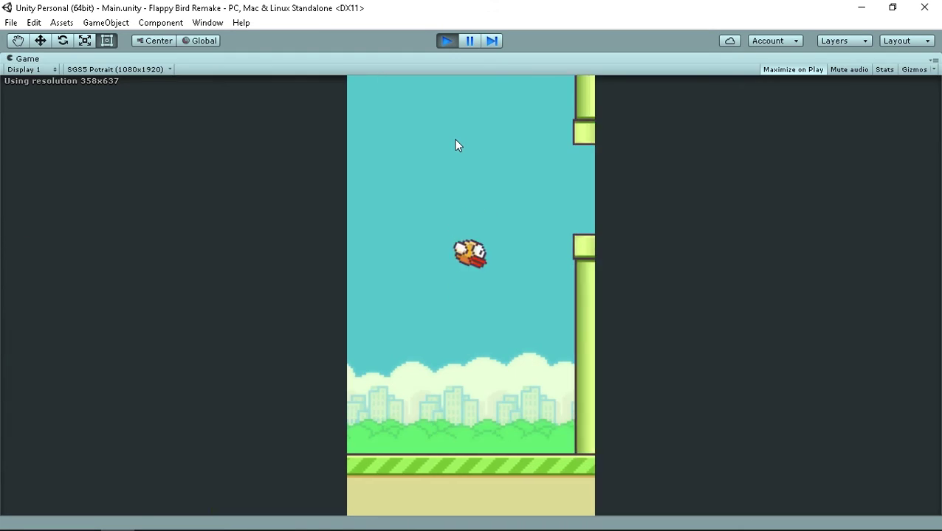
pyautogui.click(455, 145)
pyautogui.click(455, 145)
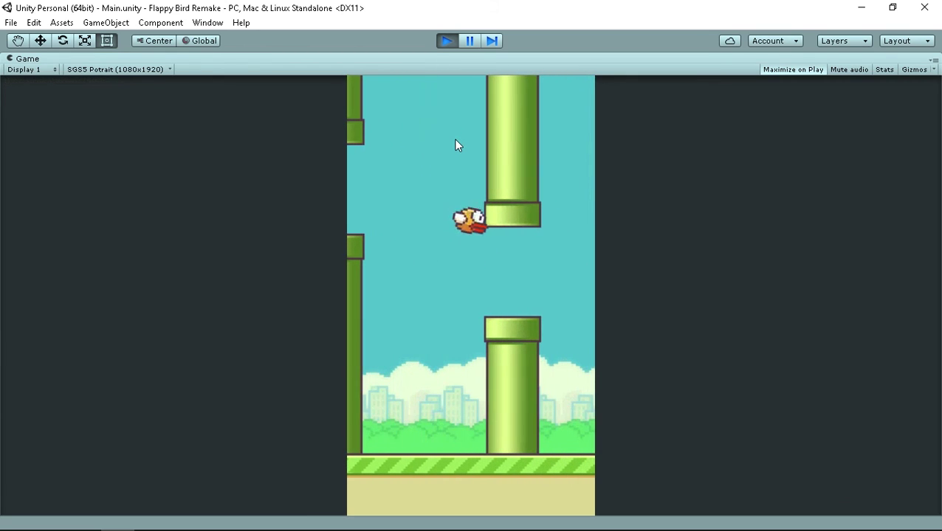